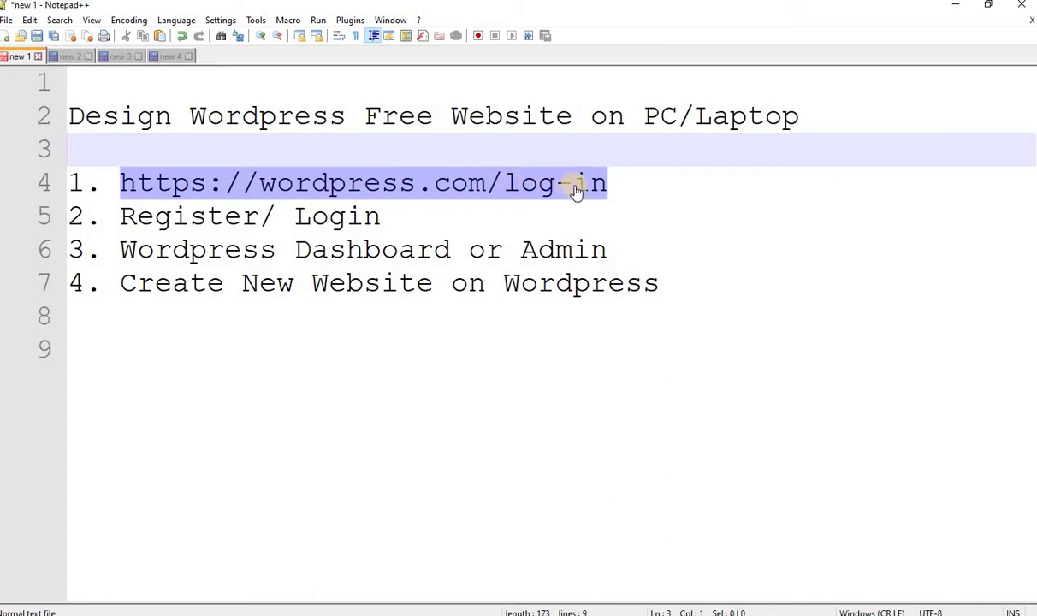
drag(258, 215, 127, 208)
click(295, 215)
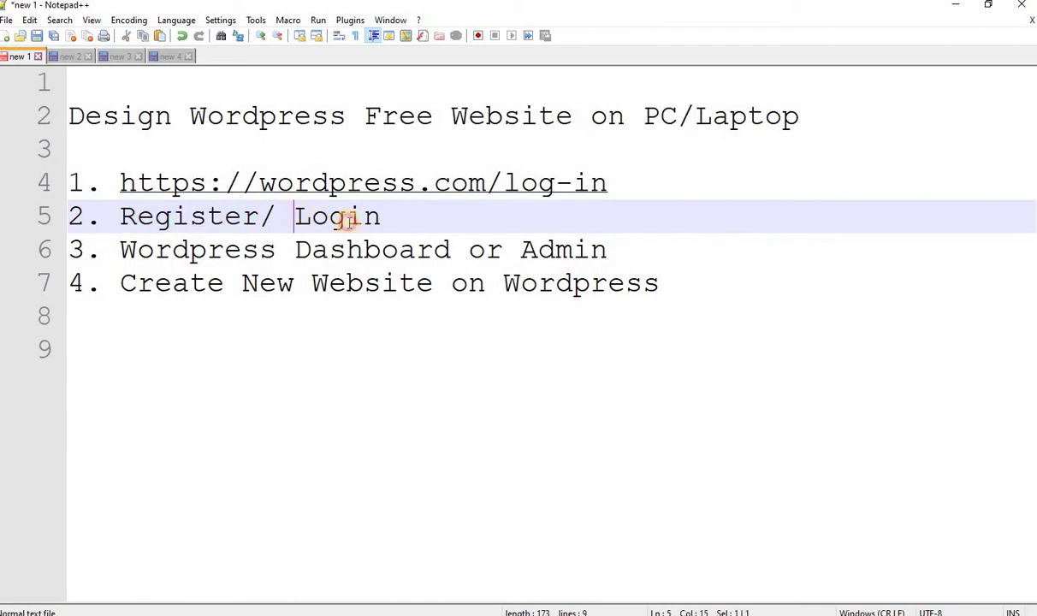
double_click(349, 218)
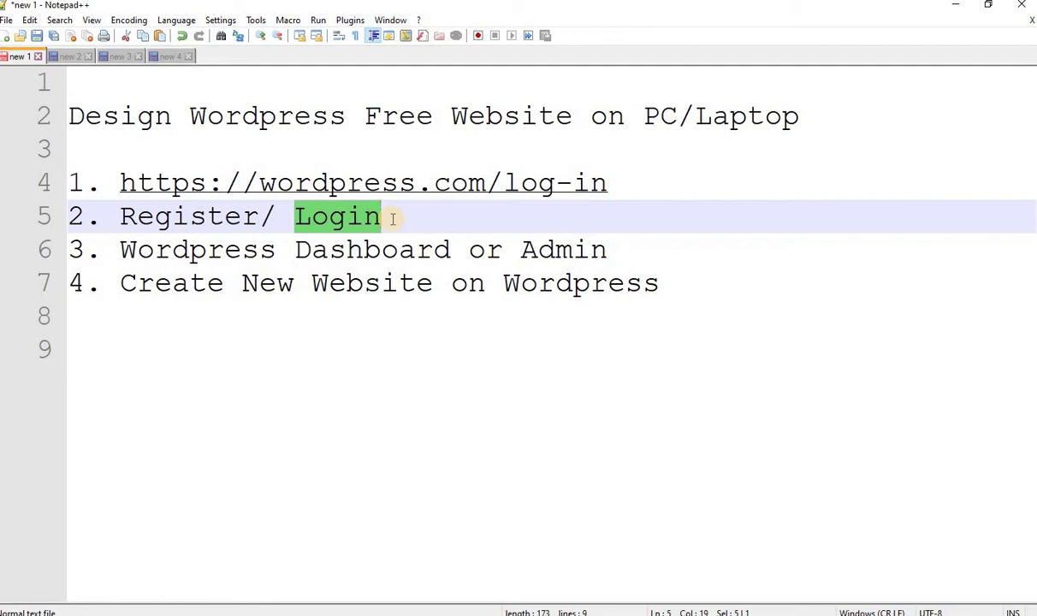
click(208, 247)
click(347, 247)
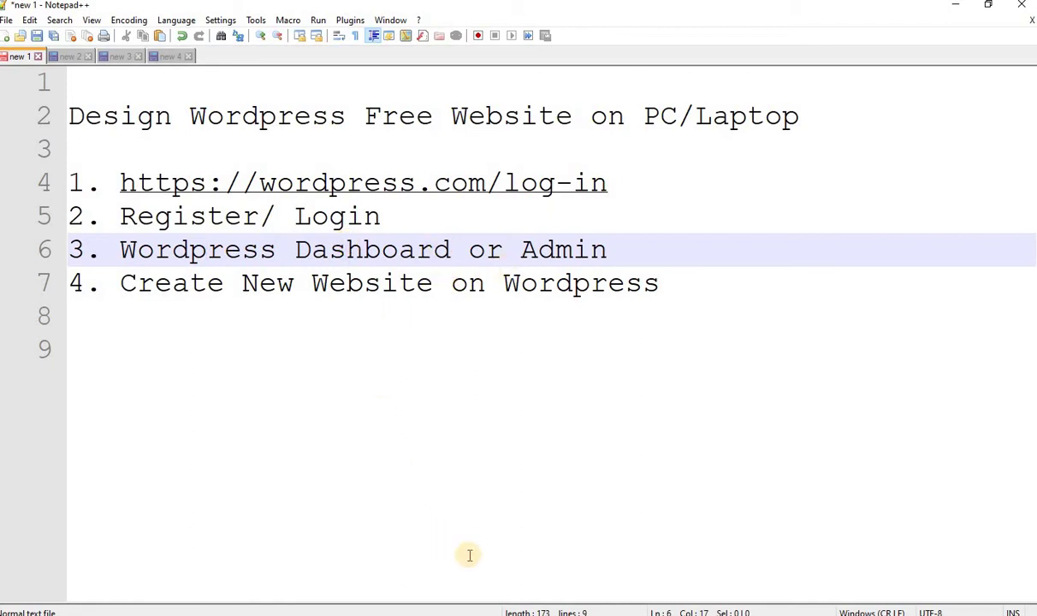
Switch to Chrome and open the WordPress.com log-in page at wordpress.com/log-in.
key(alt+Tab)
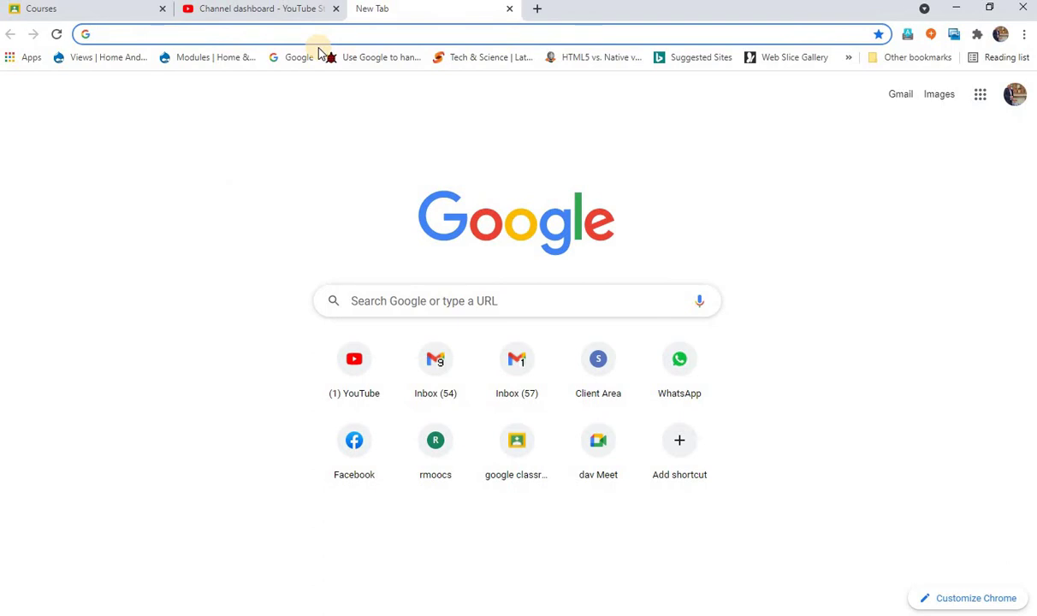
text(wod)
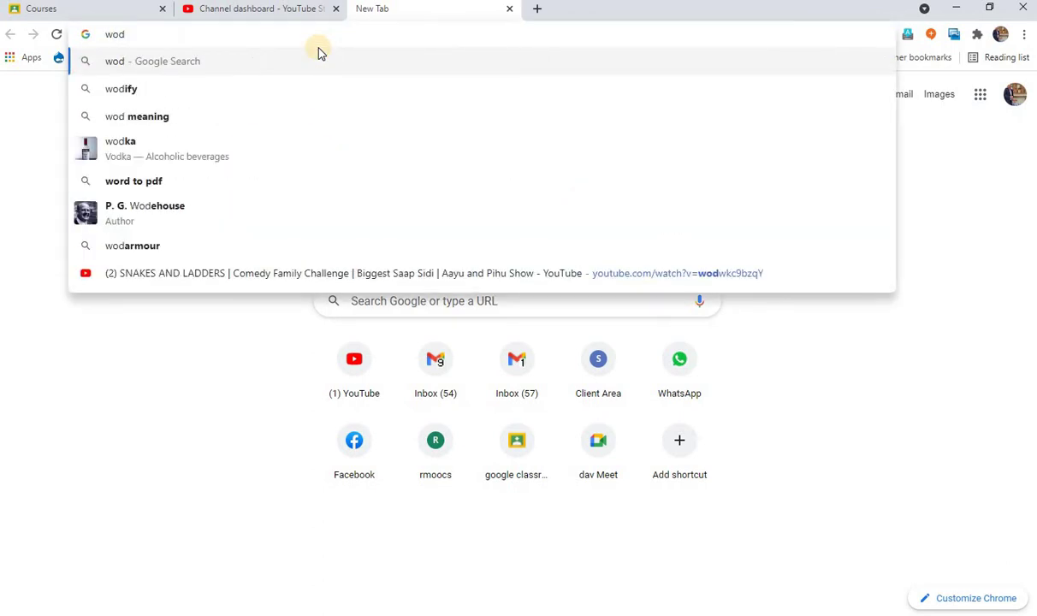
key(BackSpace)
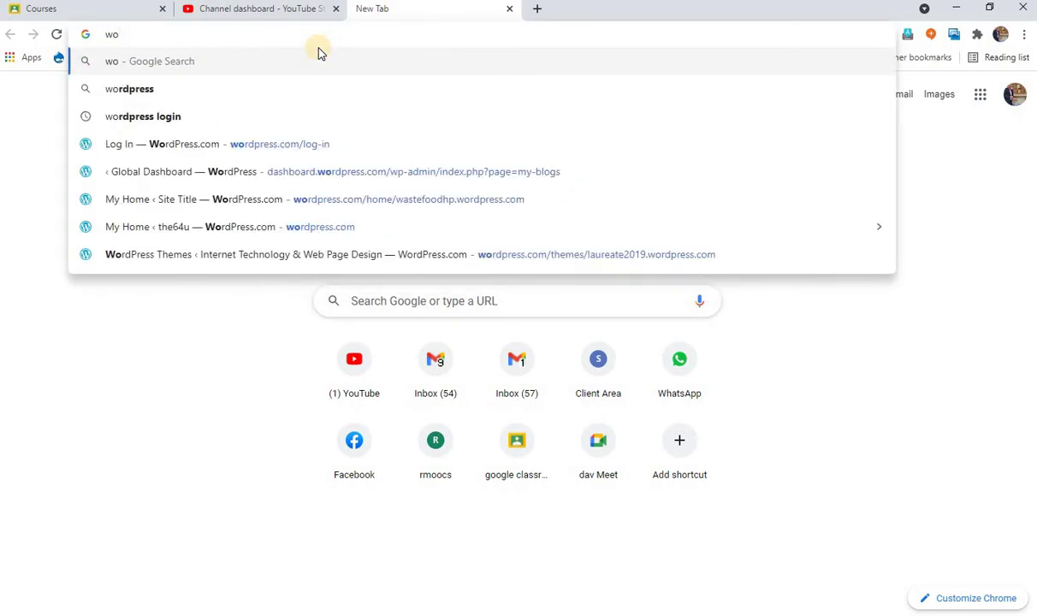
text(rd)
key(Return)
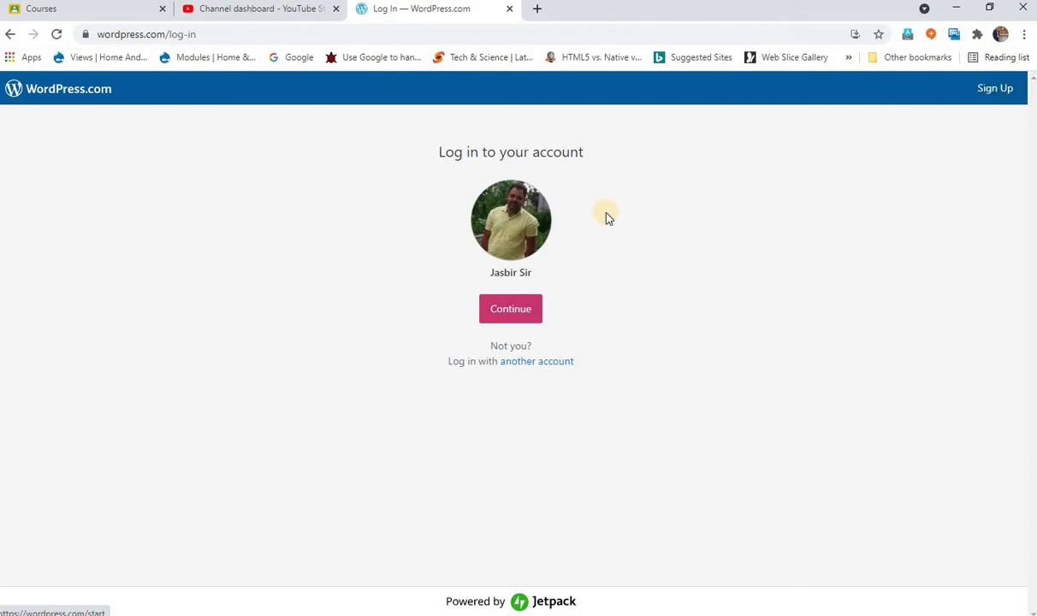
Log in to WordPress.com by continuing with the remembered account.
click(520, 317)
click(1010, 91)
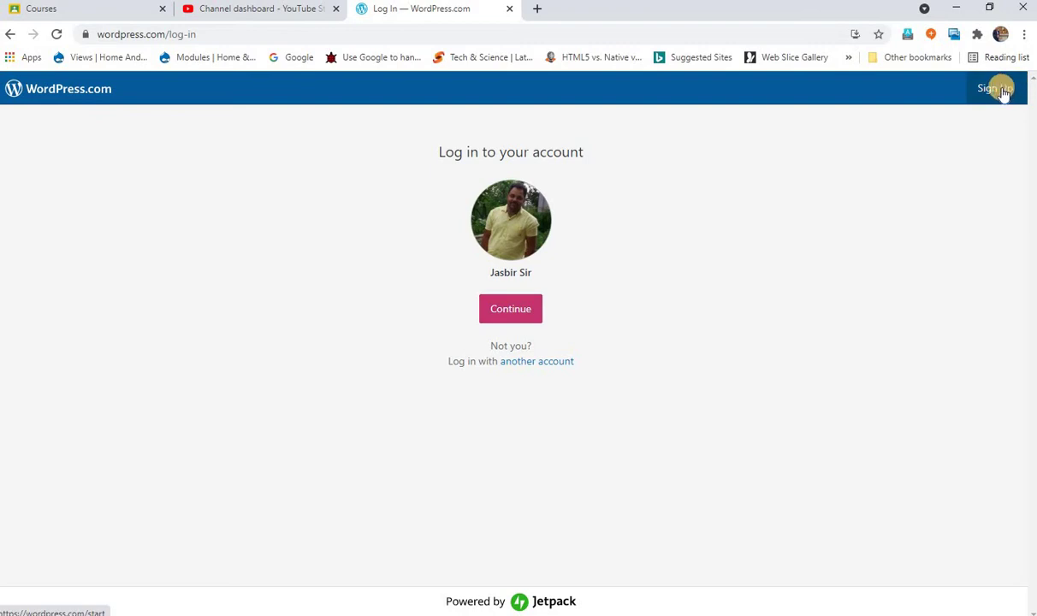
click(513, 312)
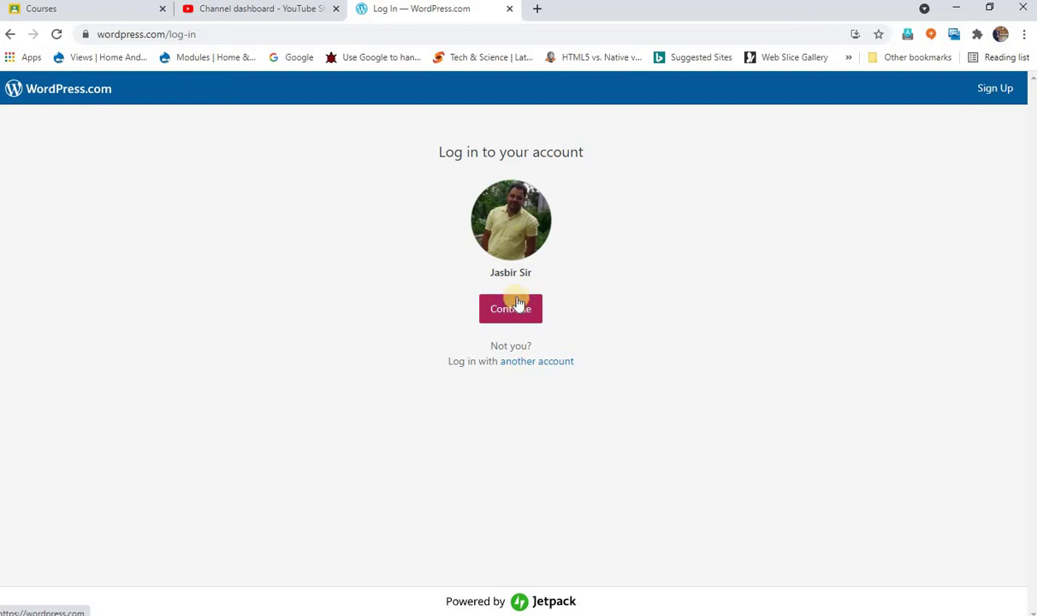
click(519, 307)
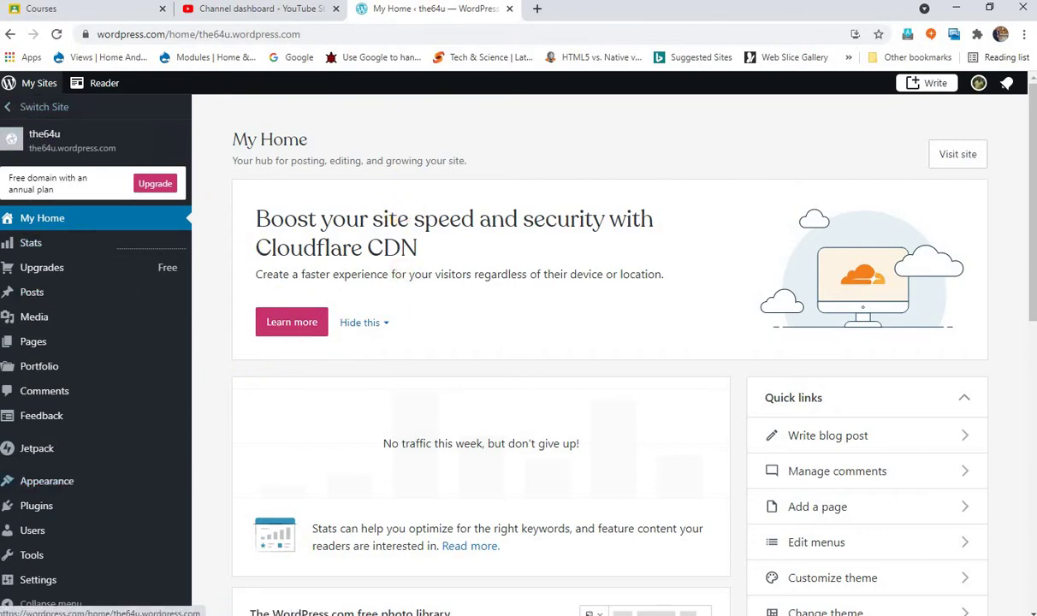
Add a new site called FortsinHP with the free domain fortsinhp.wordpress.com.
click(10, 112)
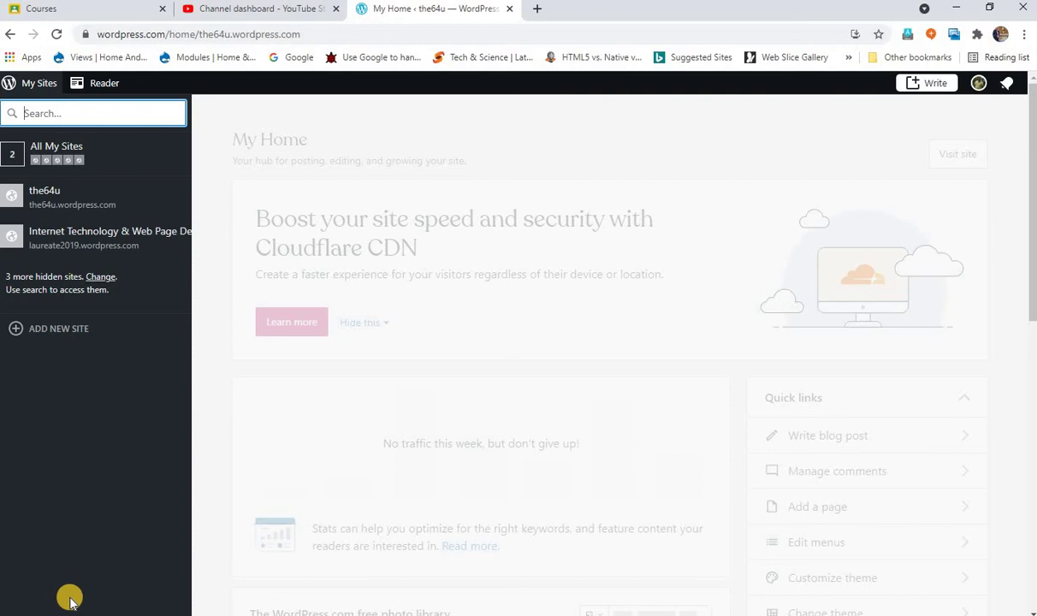
click(52, 331)
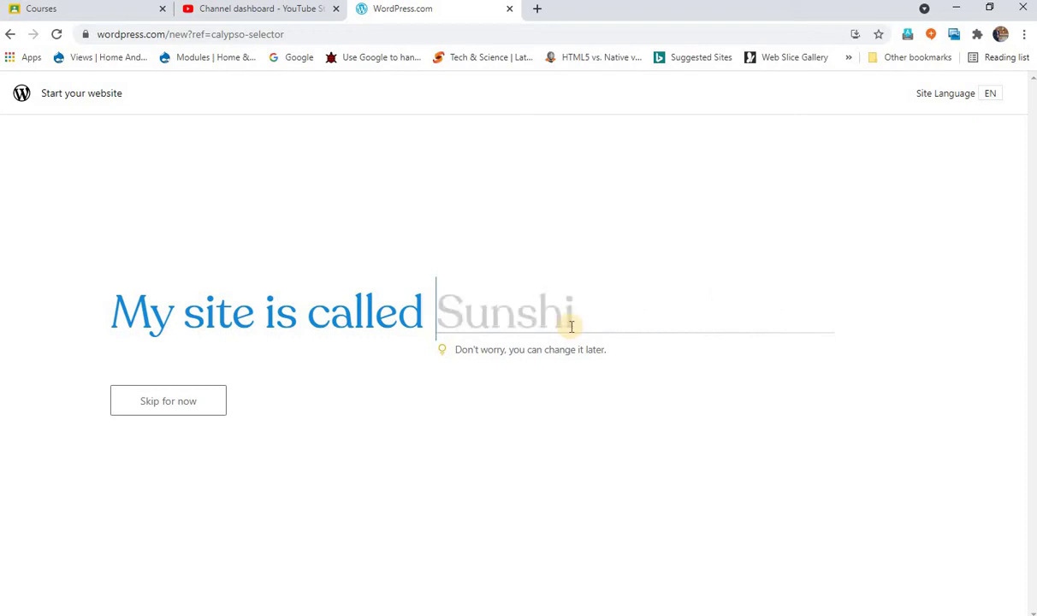
text(Fo)
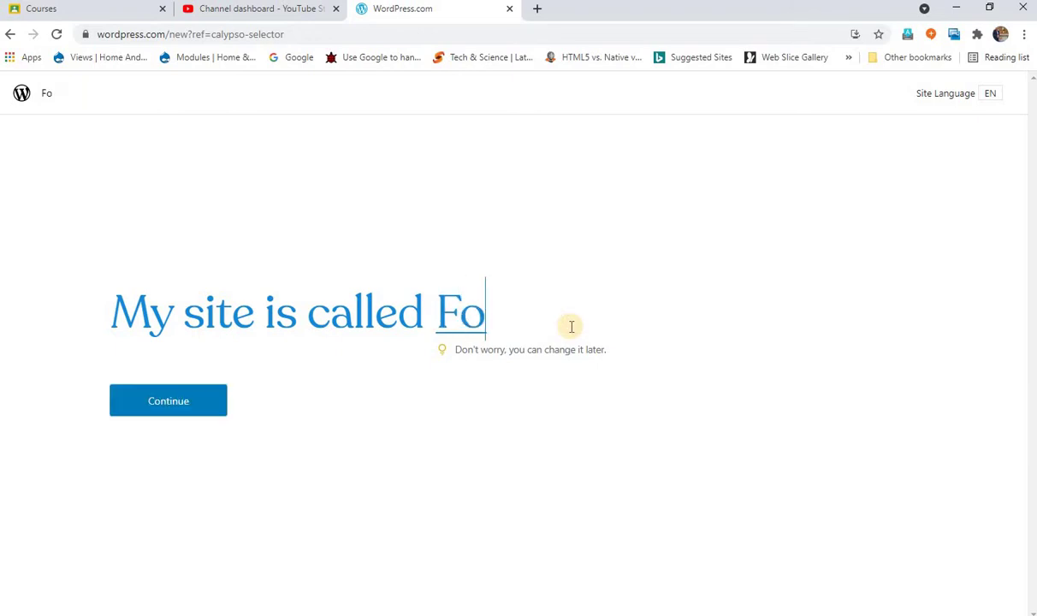
text(rts)
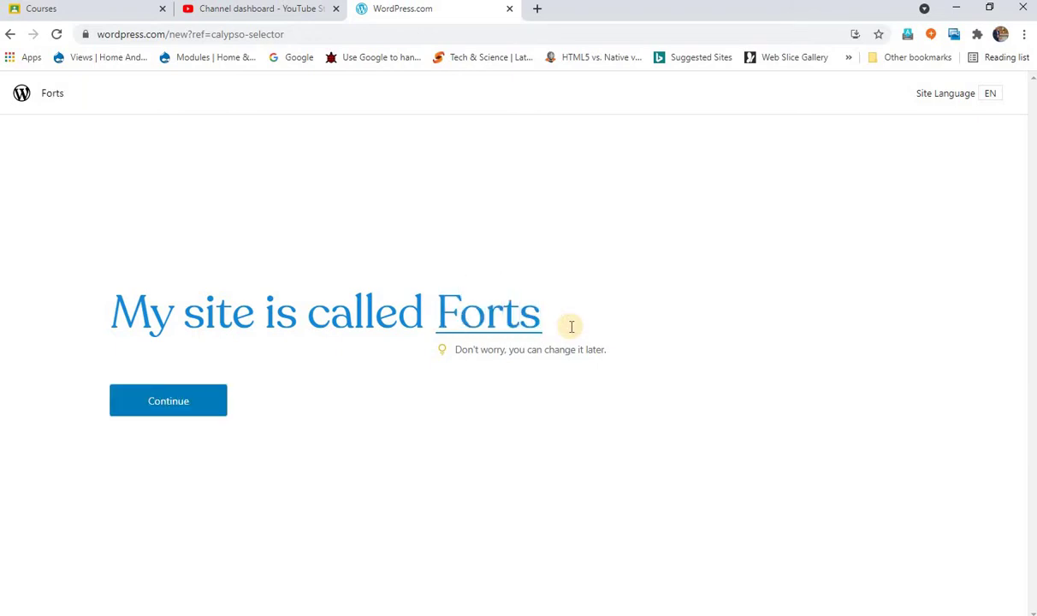
text(inHP)
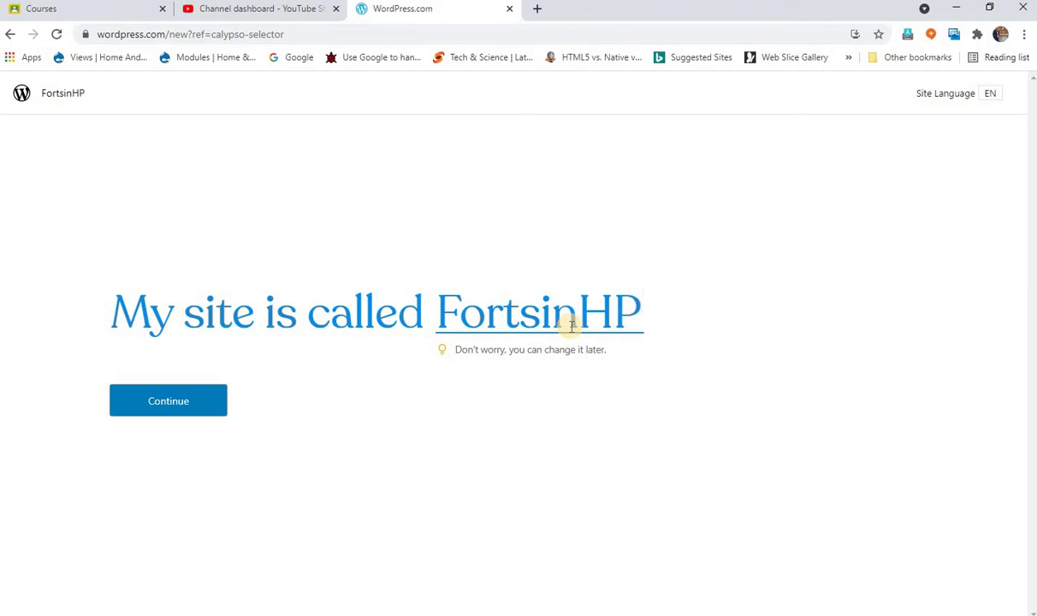
click(167, 403)
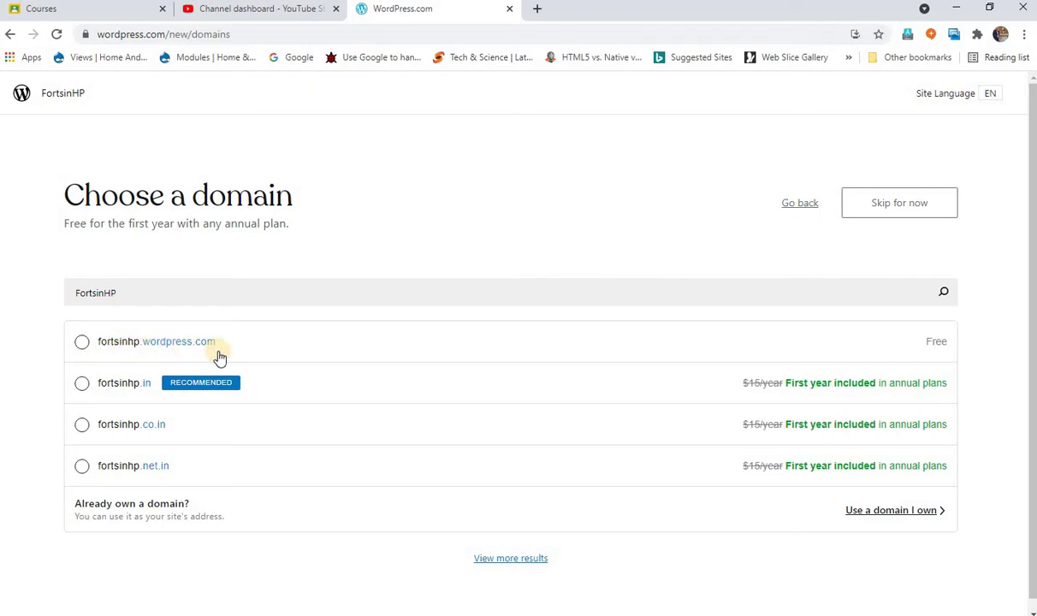
click(82, 344)
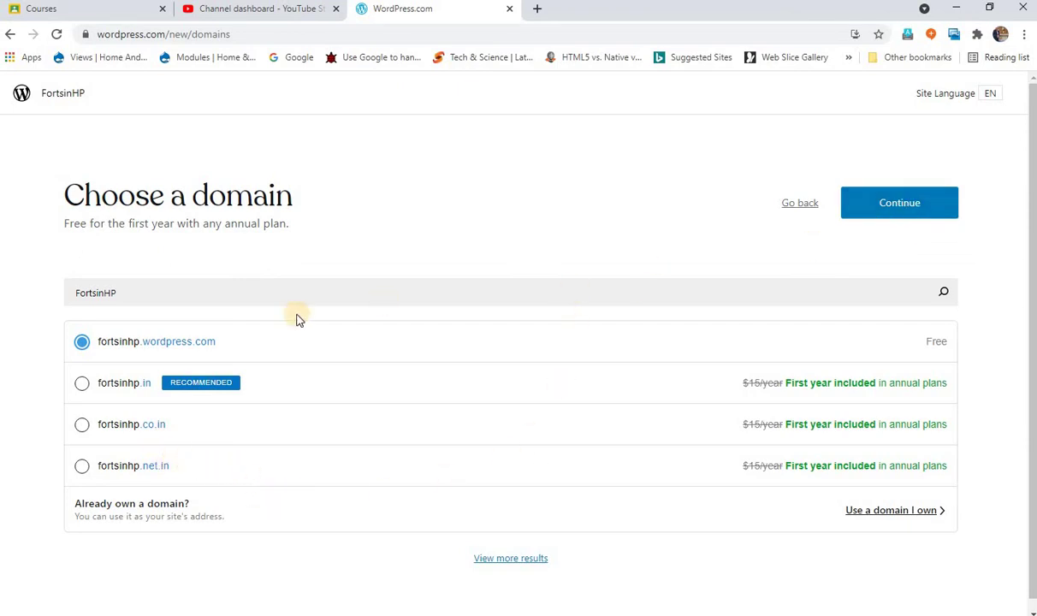
click(903, 207)
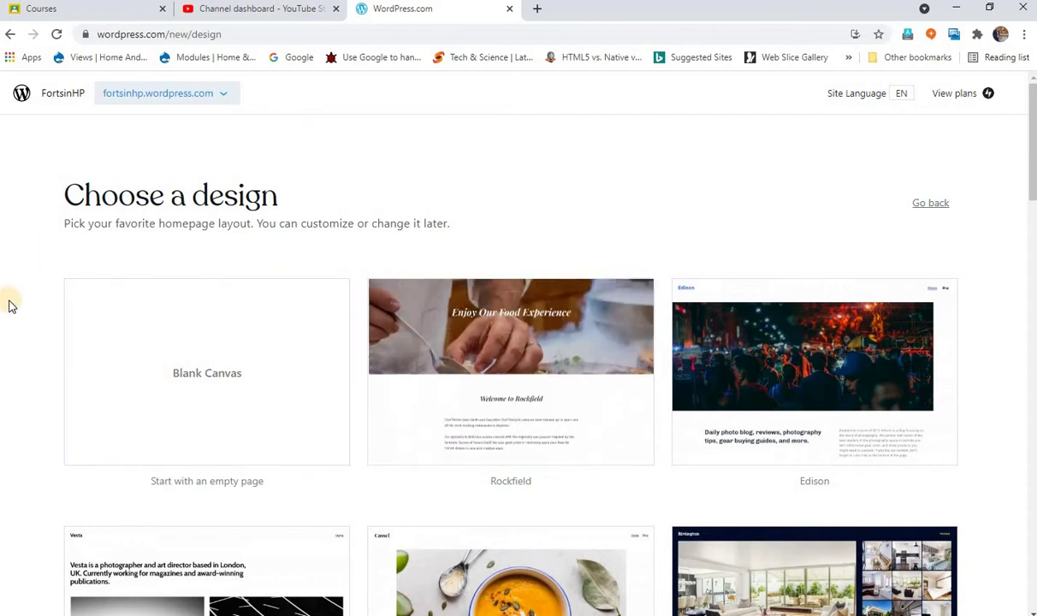
Look through all the available homepage designs, down to the end of the gallery.
scroll(29, 322, down, 3)
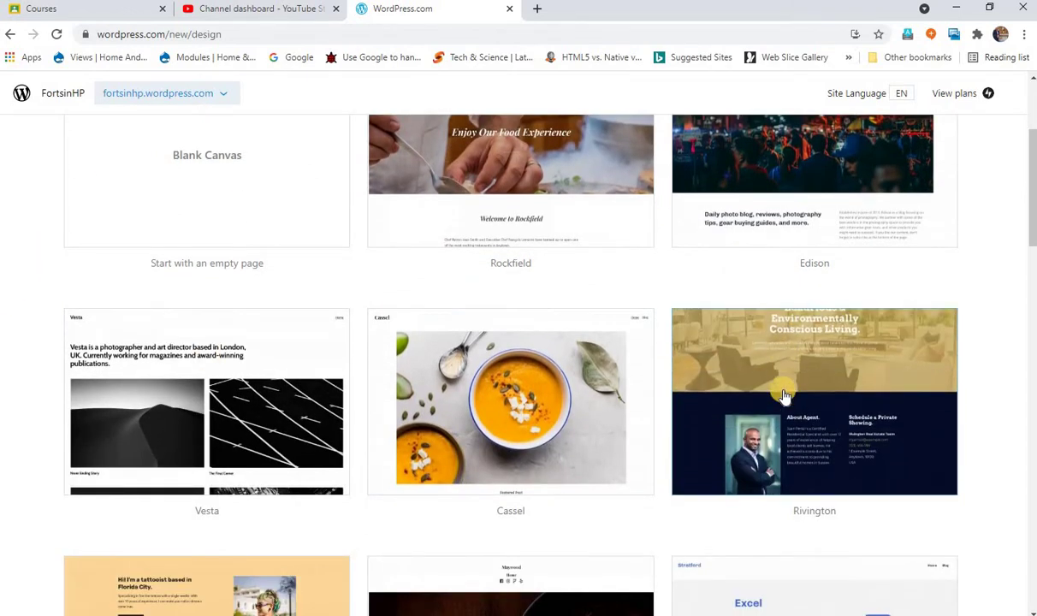
scroll(289, 381, down, 4)
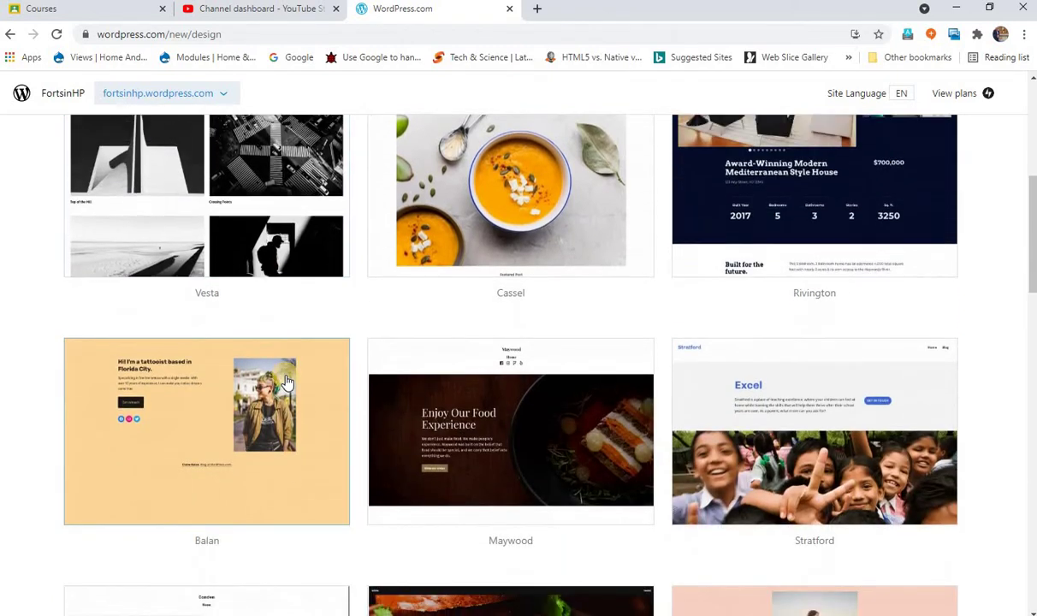
scroll(291, 383, down, 3)
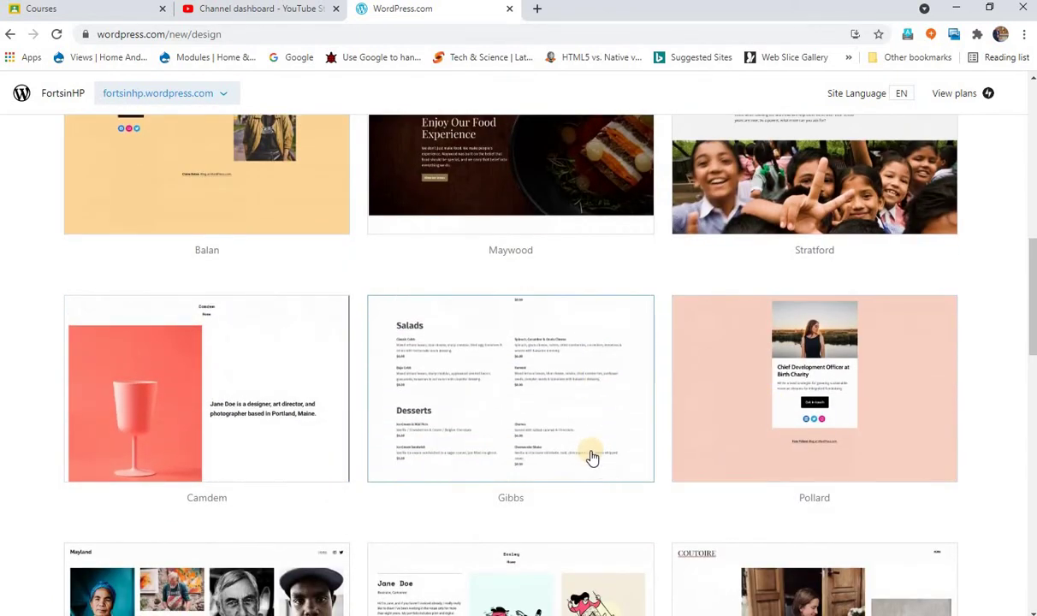
scroll(590, 457, down, 3)
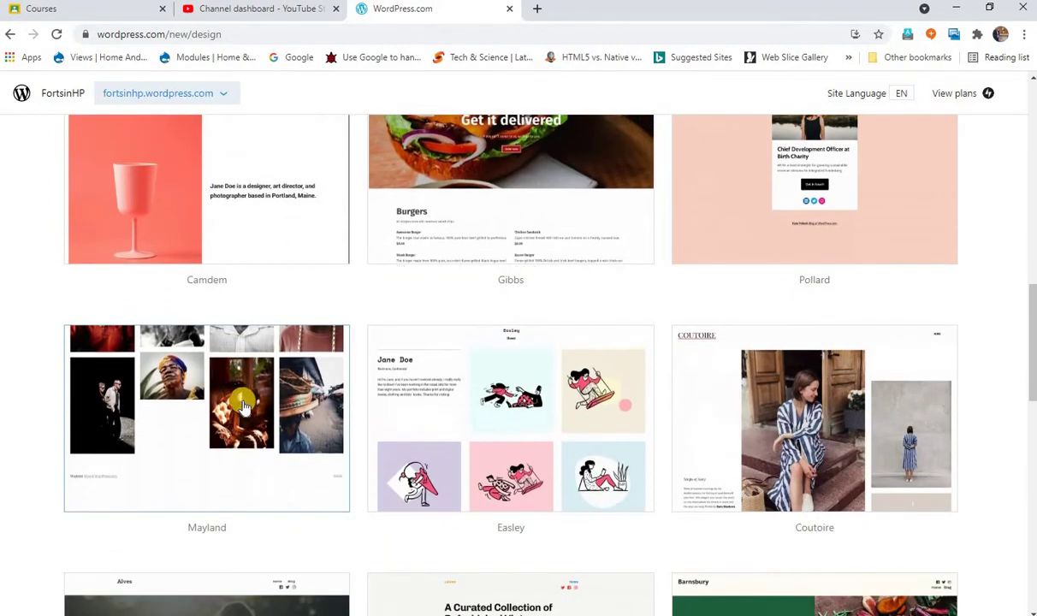
scroll(243, 406, up, 12)
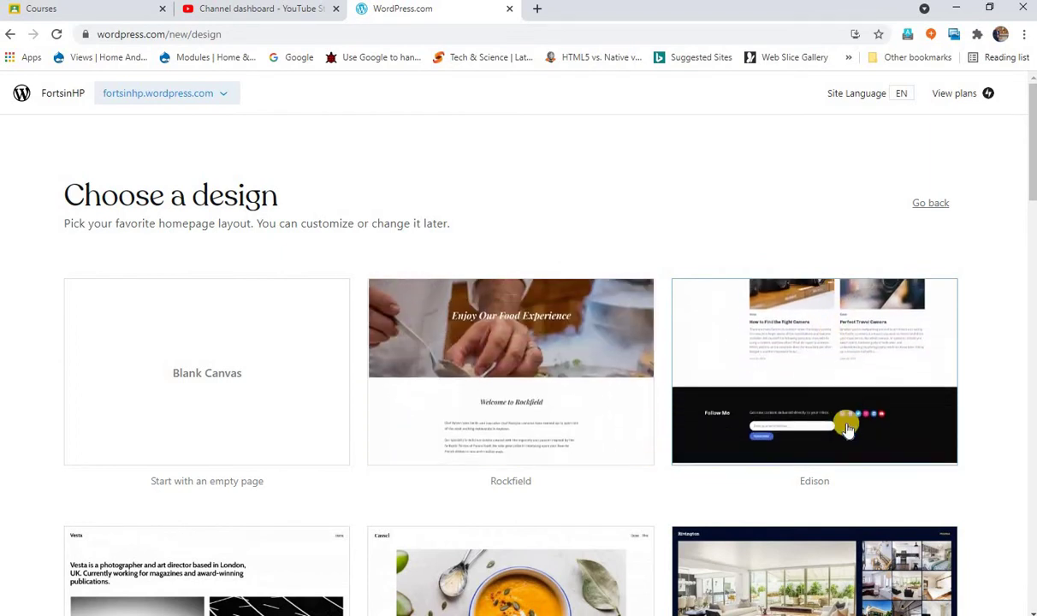
scroll(843, 428, down, 2)
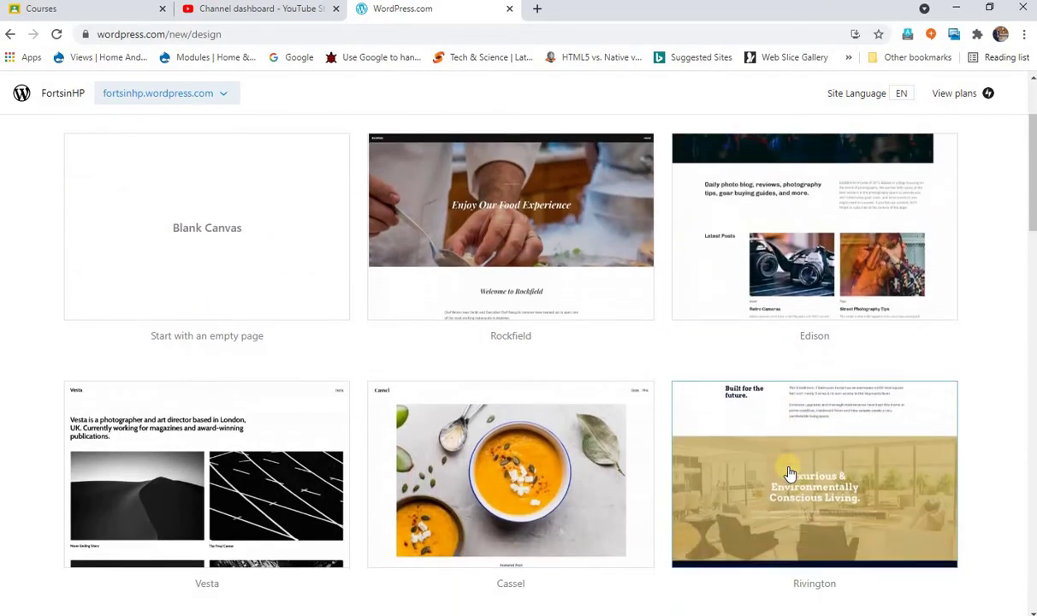
scroll(789, 470, down, 4)
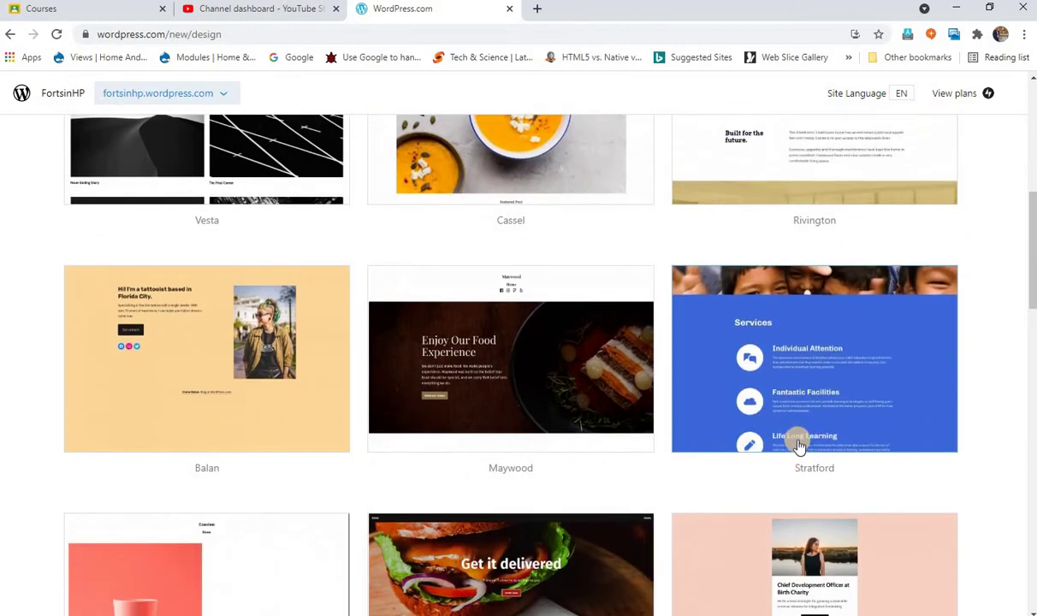
scroll(598, 342, down, 3)
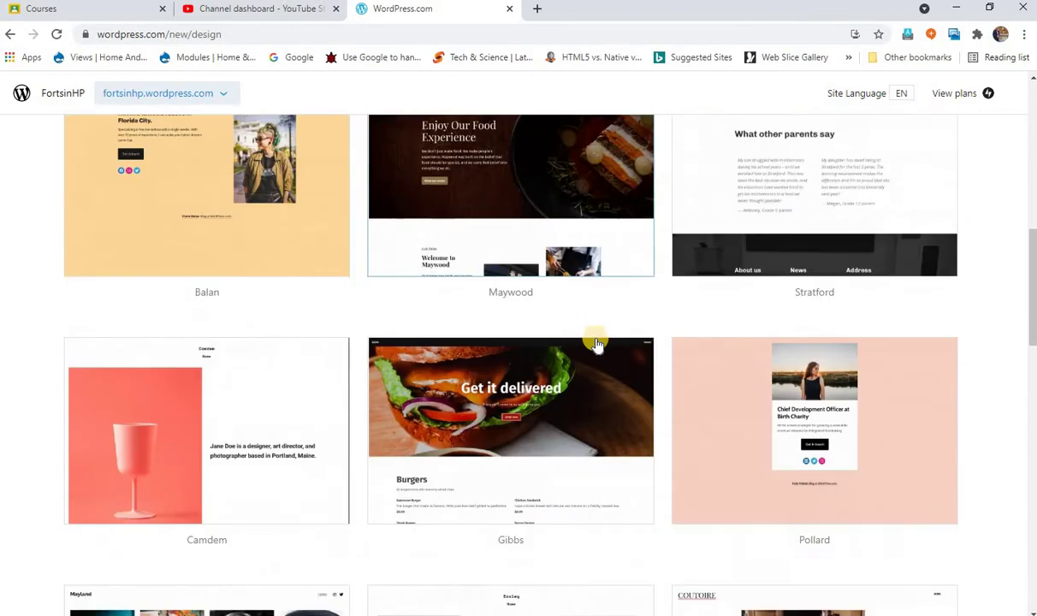
scroll(598, 342, down, 3)
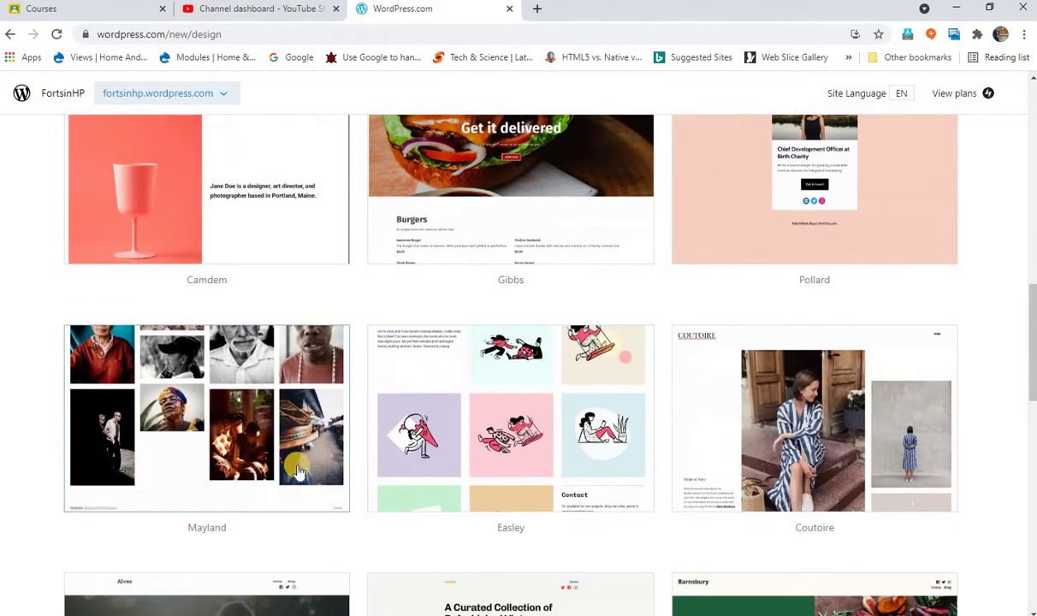
scroll(301, 453, down, 4)
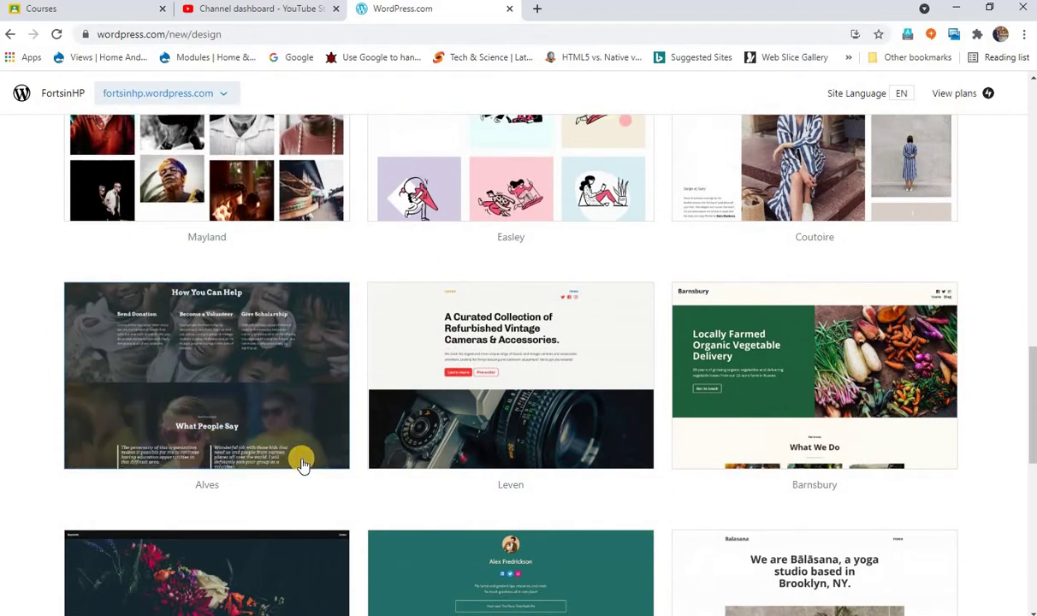
scroll(302, 453, down, 3)
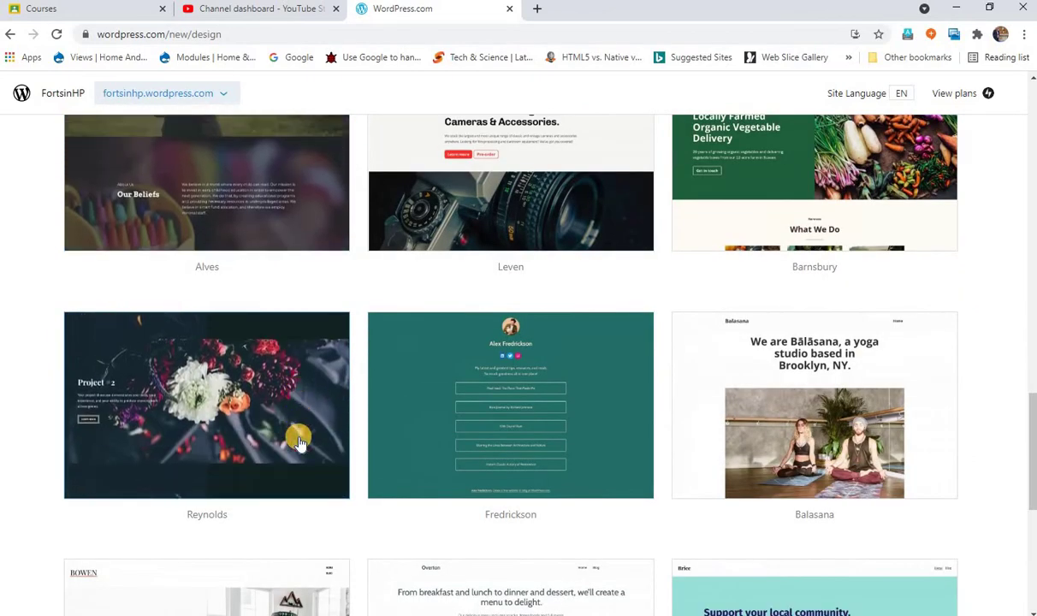
scroll(300, 441, down, 4)
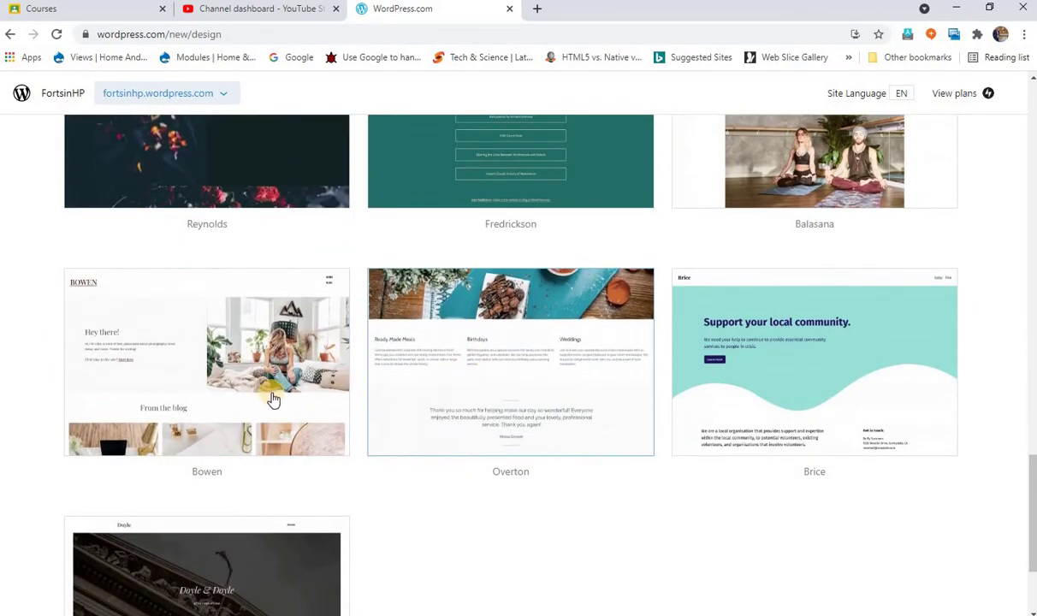
scroll(274, 409, down, 3)
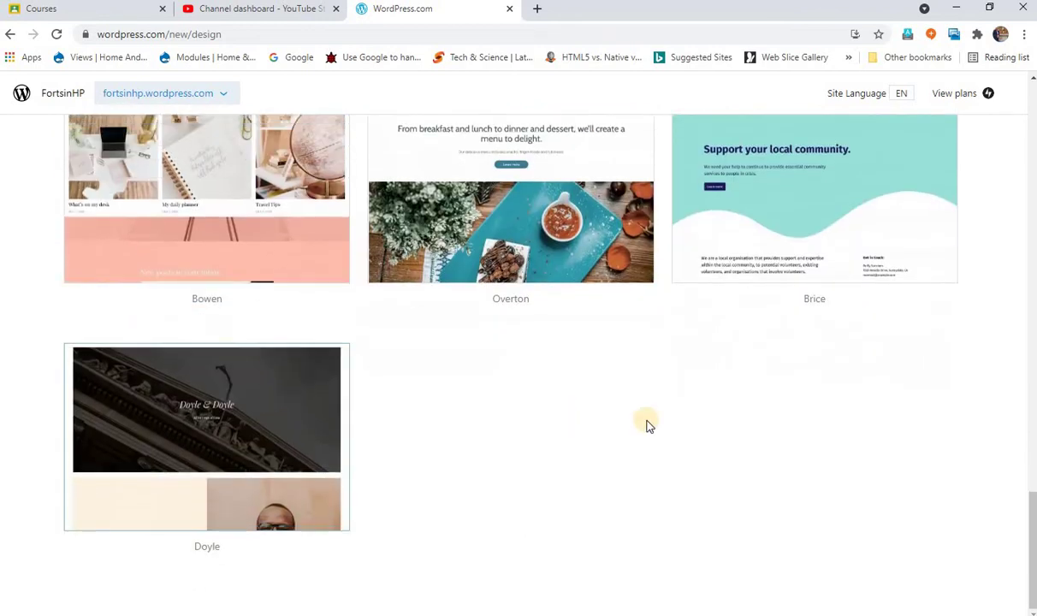
Choose the Rivington homepage design for the new site and look through its desktop preview.
scroll(648, 424, up, 9)
scroll(648, 425, up, 3)
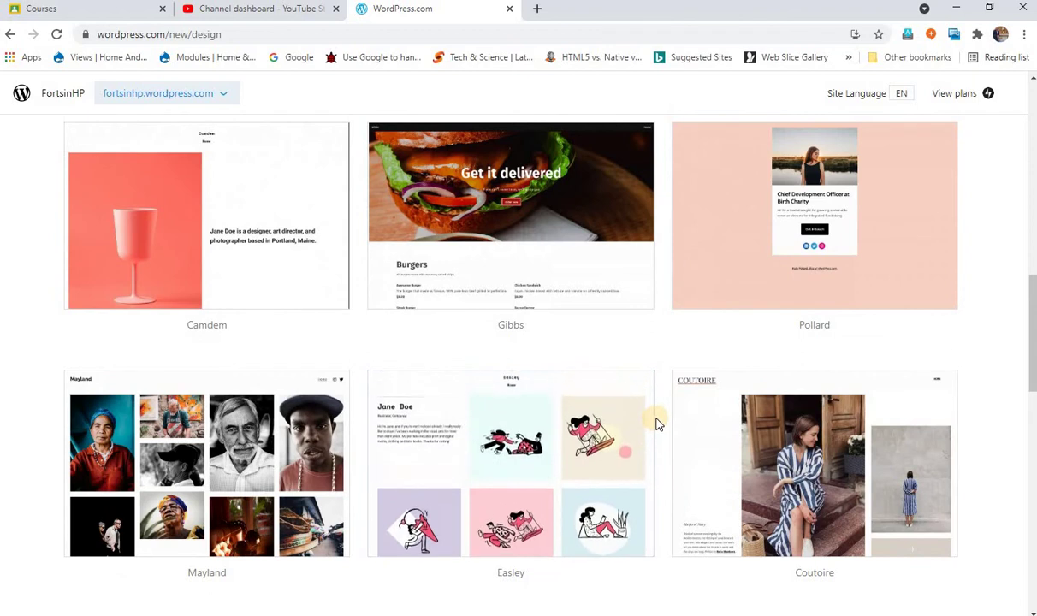
scroll(656, 425, up, 8)
scroll(656, 423, up, 4)
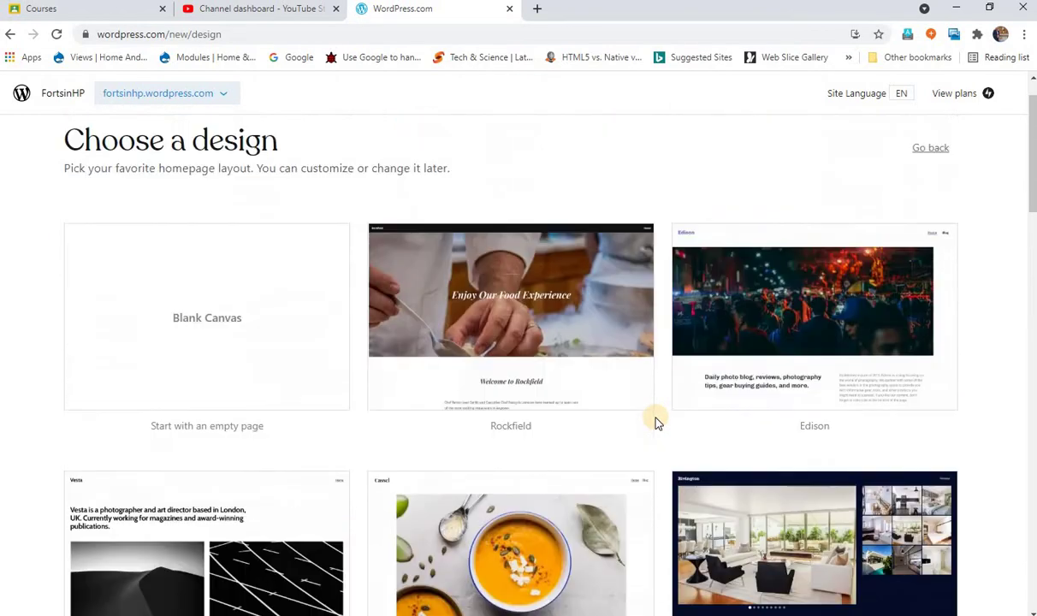
click(793, 534)
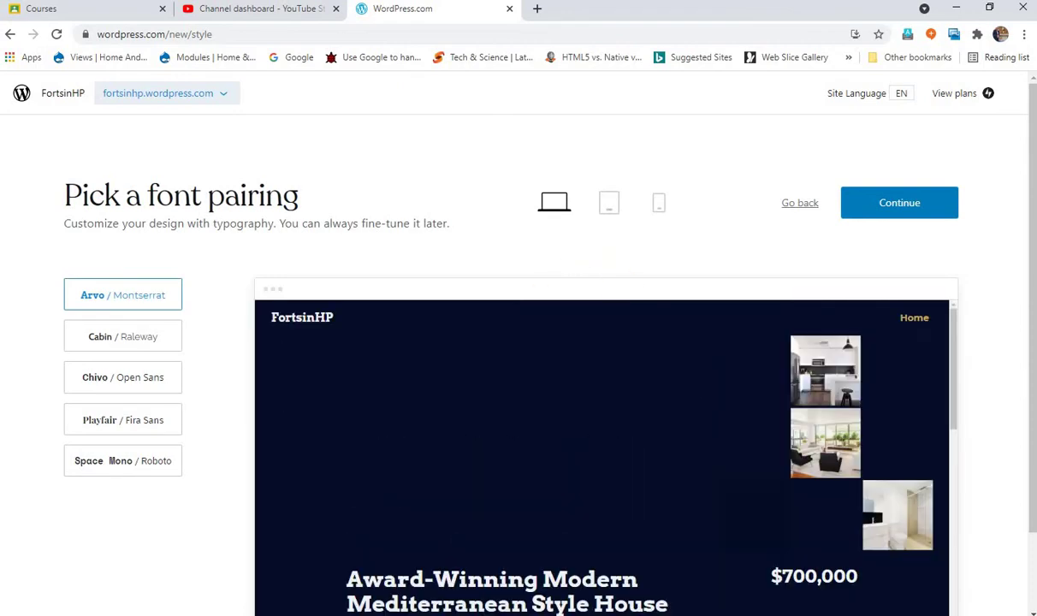
scroll(634, 358, down, 3)
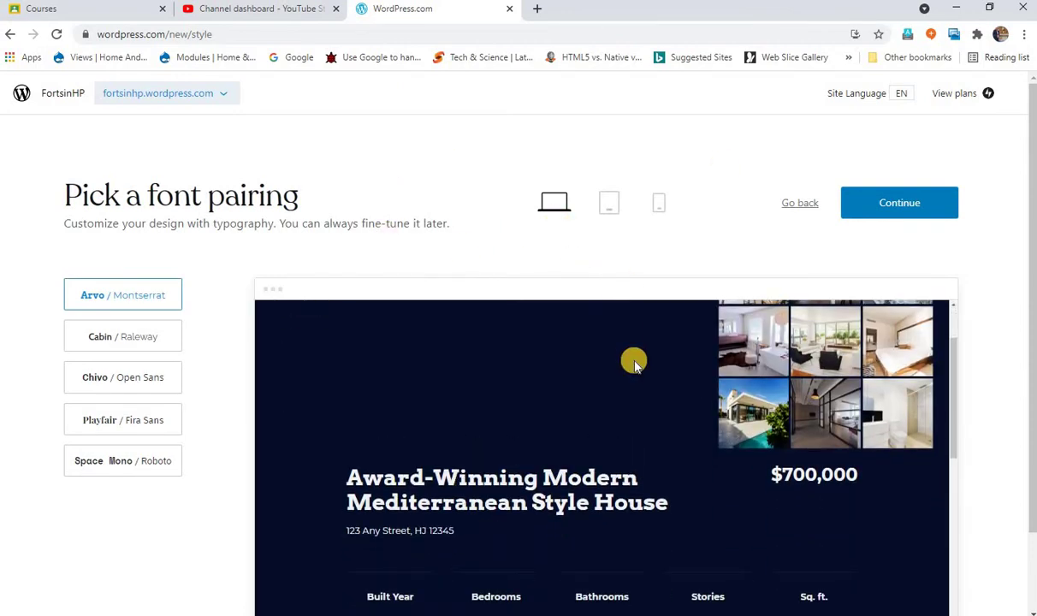
Switch the Rivington design preview to tablet size and look through the page.
scroll(635, 363, up, 3)
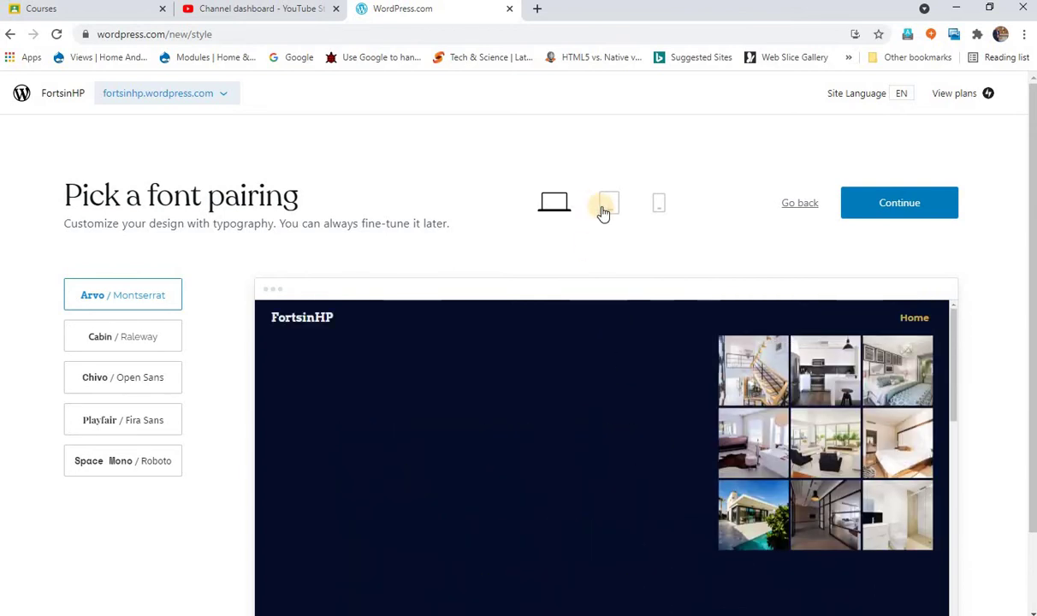
click(605, 206)
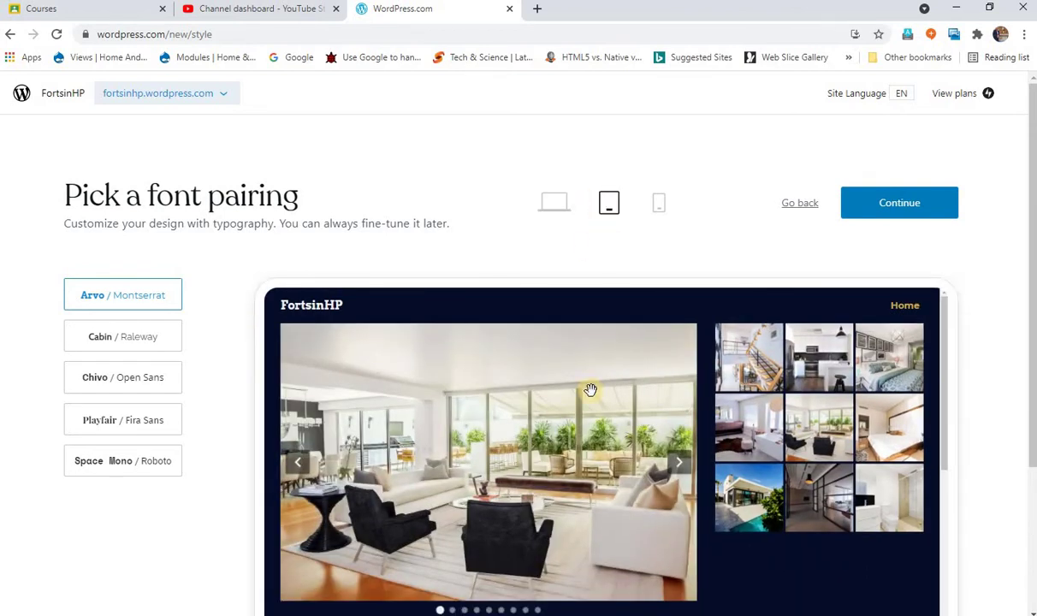
scroll(591, 389, down, 3)
scroll(1027, 361, down, 2)
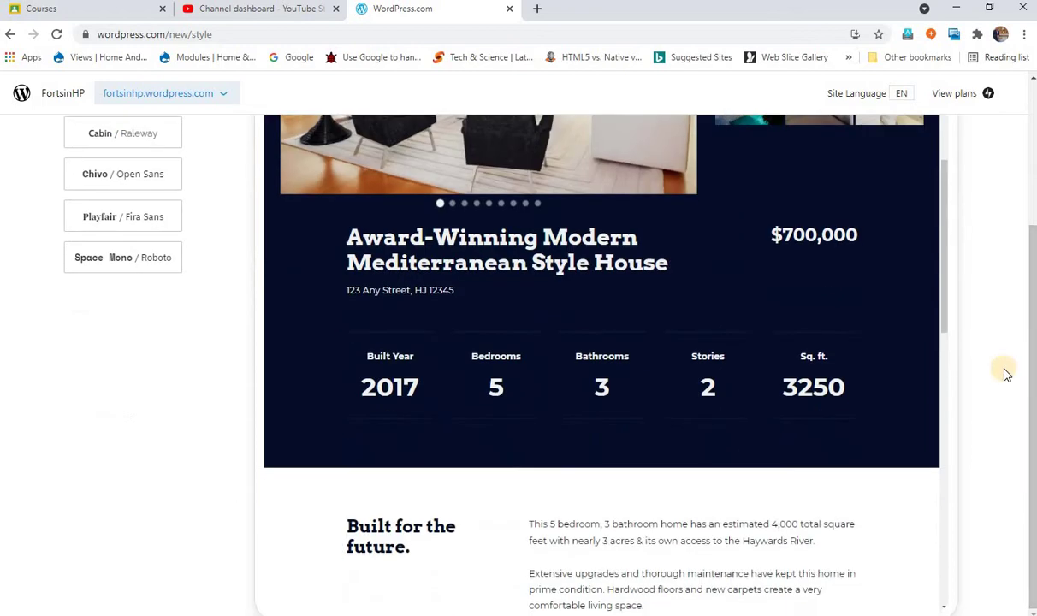
scroll(813, 376, down, 2)
scroll(814, 373, up, 6)
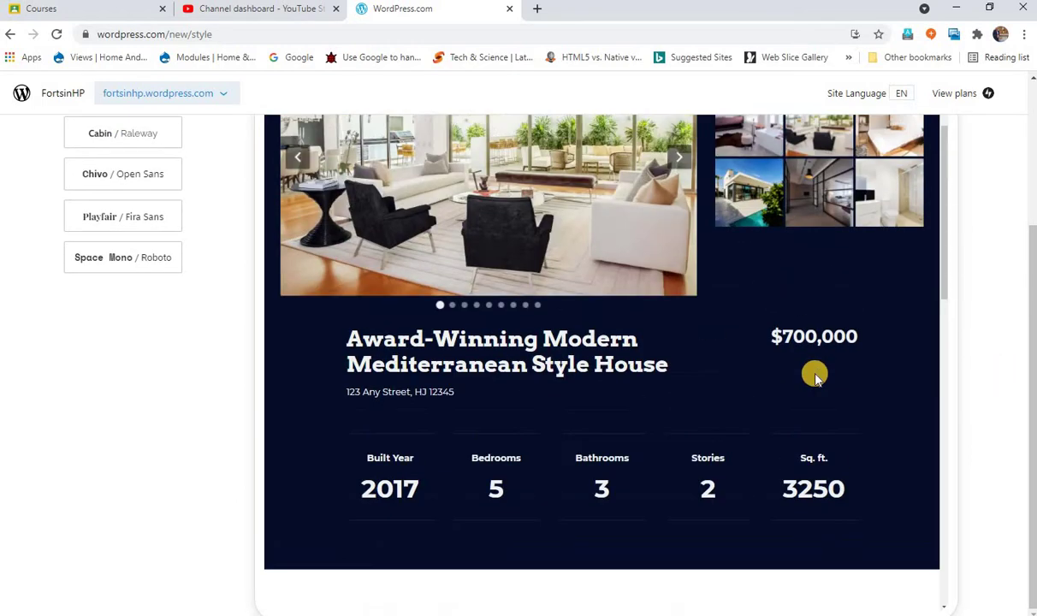
scroll(875, 349, up, 2)
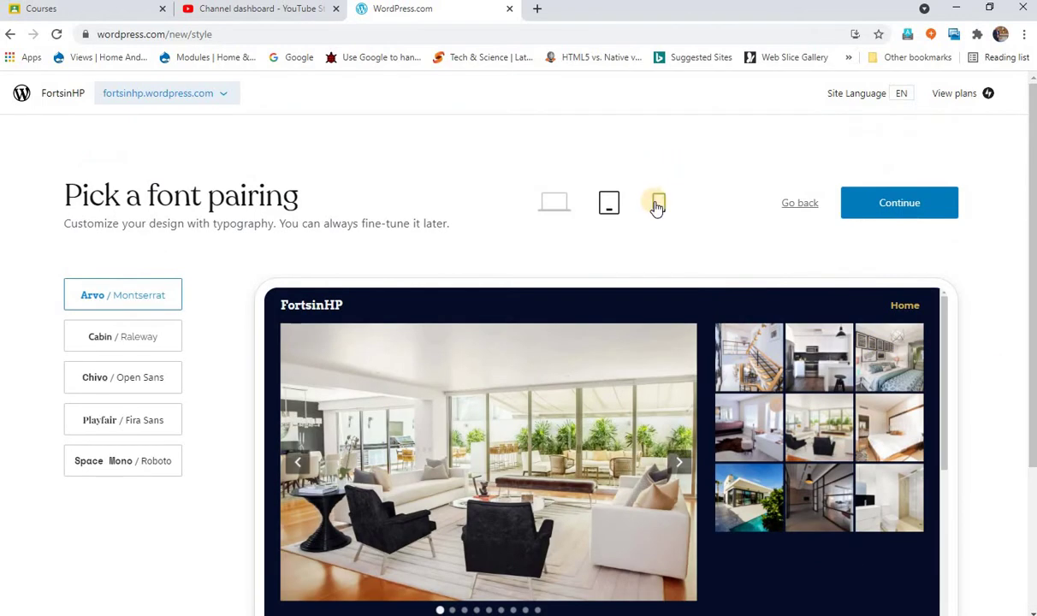
Switch the design preview to phone size and look through the mobile layout.
click(658, 203)
scroll(769, 351, down, 2)
scroll(585, 368, down, 3)
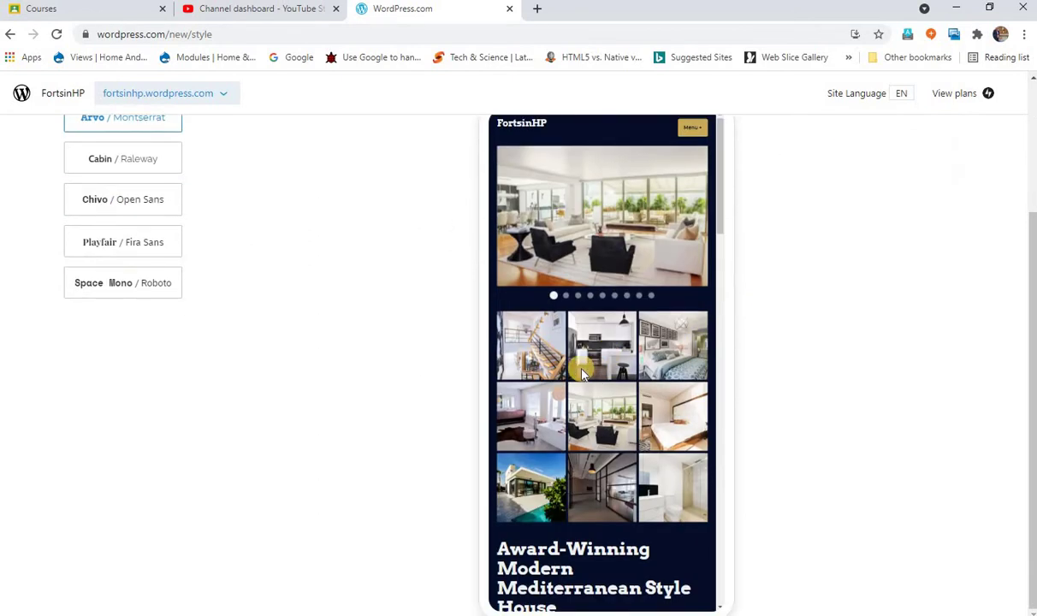
scroll(584, 368, down, 3)
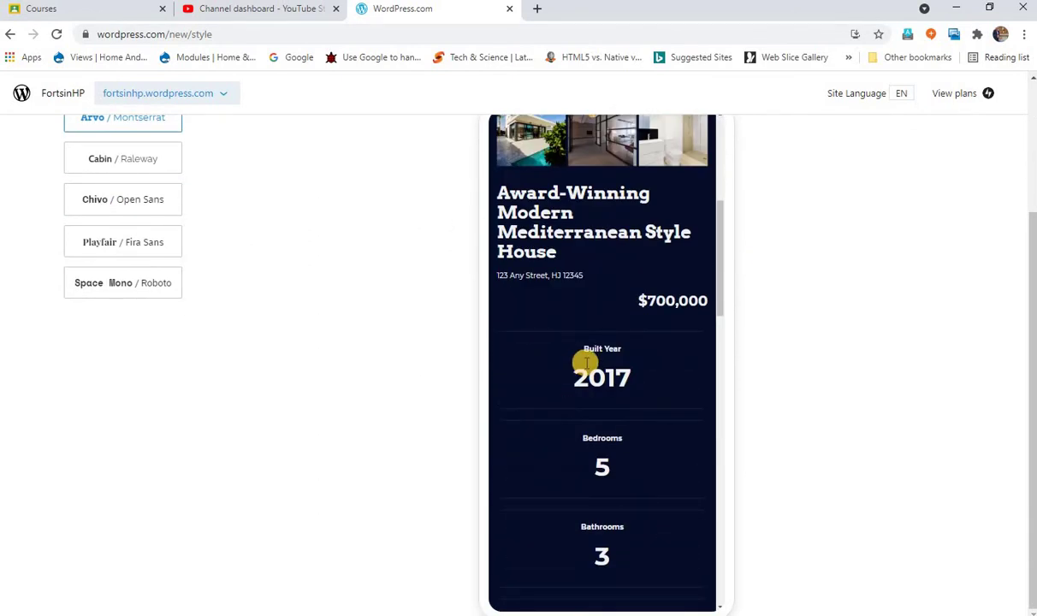
scroll(586, 363, up, 5)
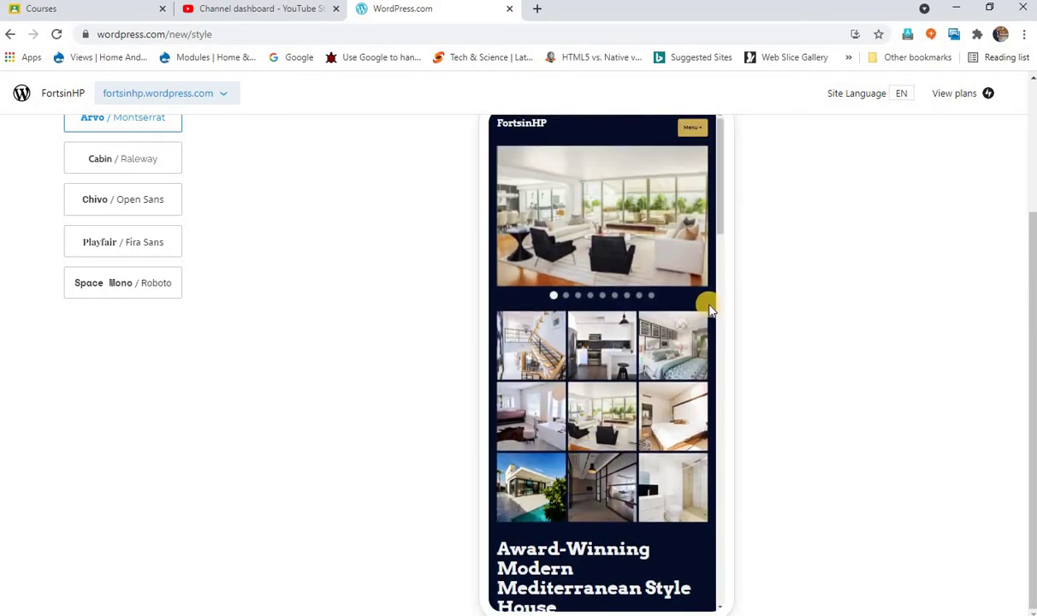
scroll(709, 310, up, 2)
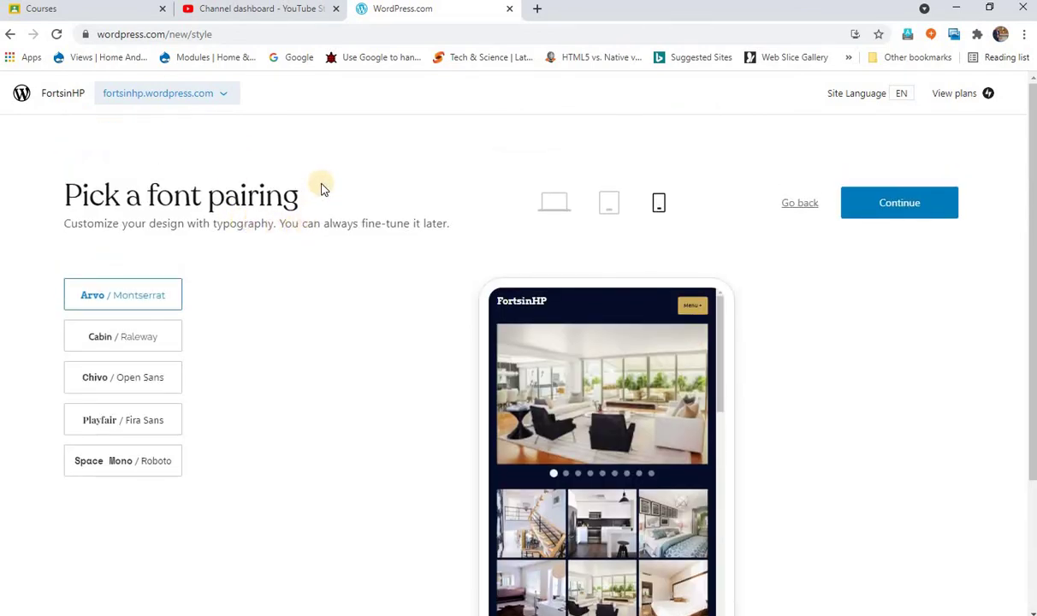
Continue with the Arvo / Montserrat font pairing and skip the selection of extra site features.
click(866, 211)
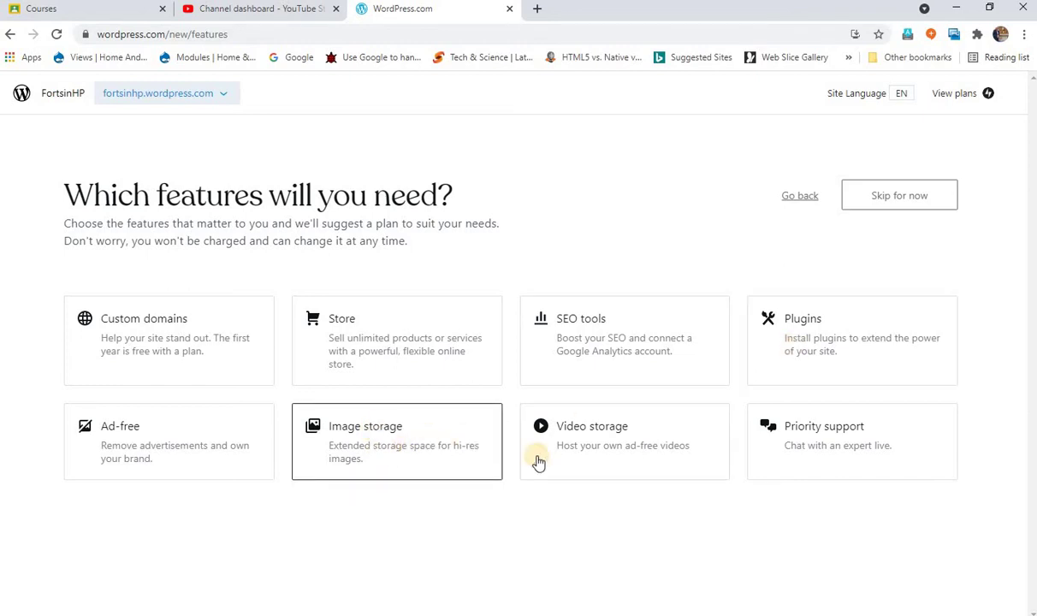
click(895, 201)
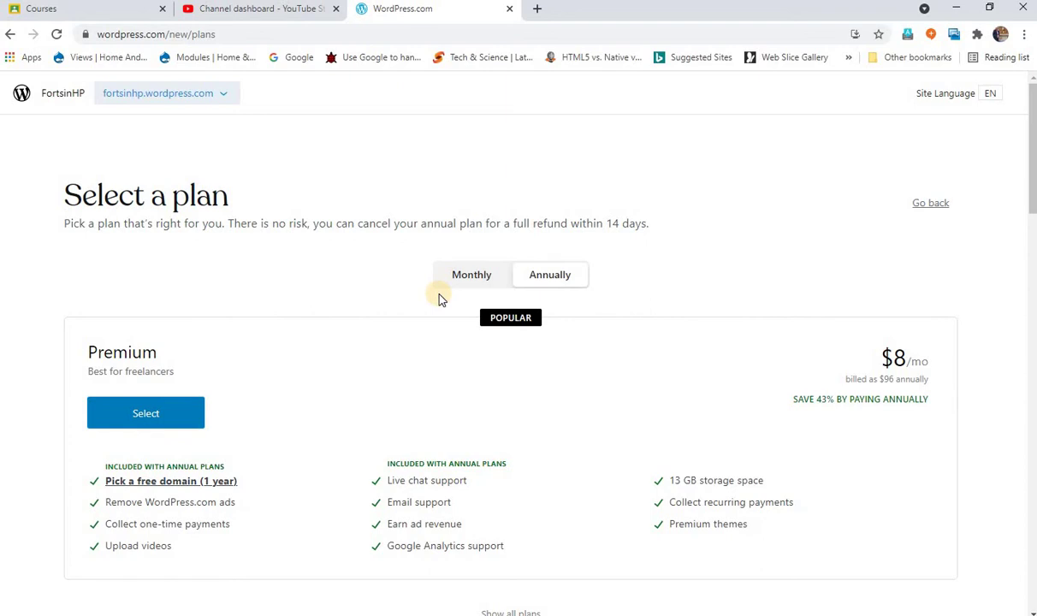
Examine the available plans and their detailed feature comparison, including the storage offered by the Free plan.
scroll(456, 389, down, 4)
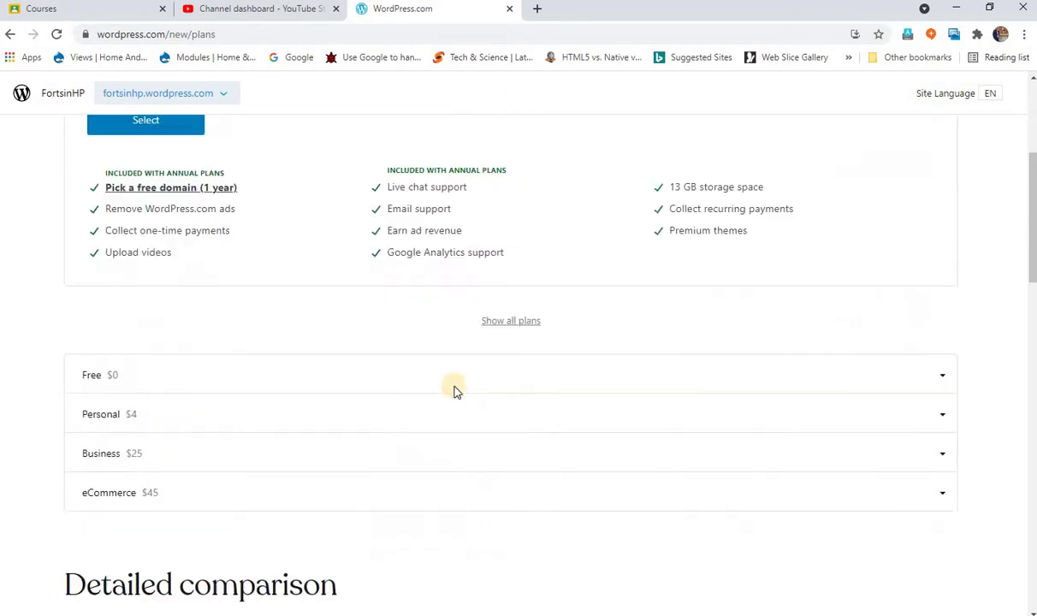
scroll(456, 390, down, 5)
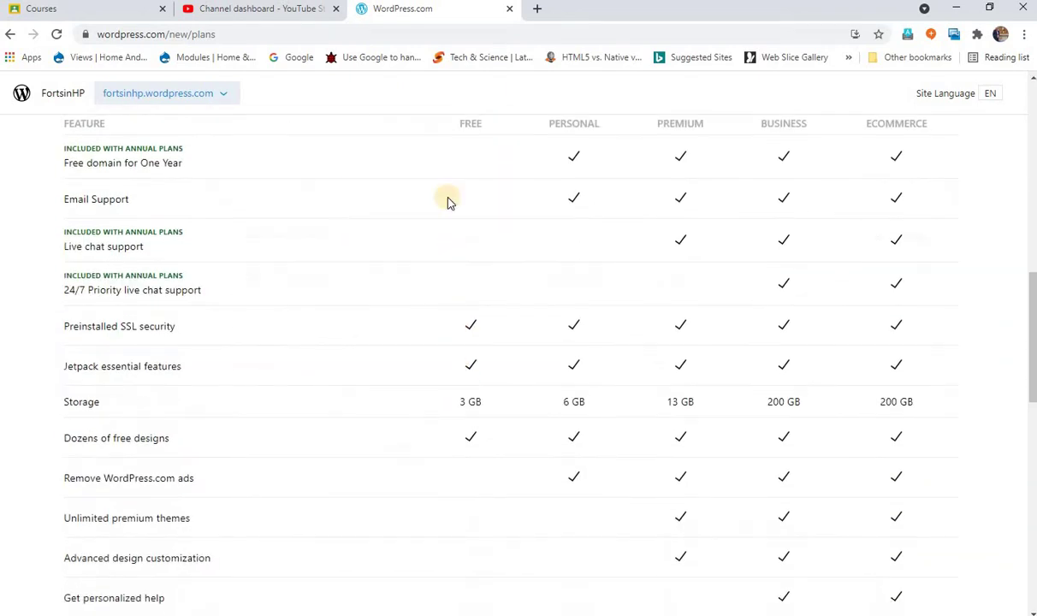
scroll(502, 324, down, 3)
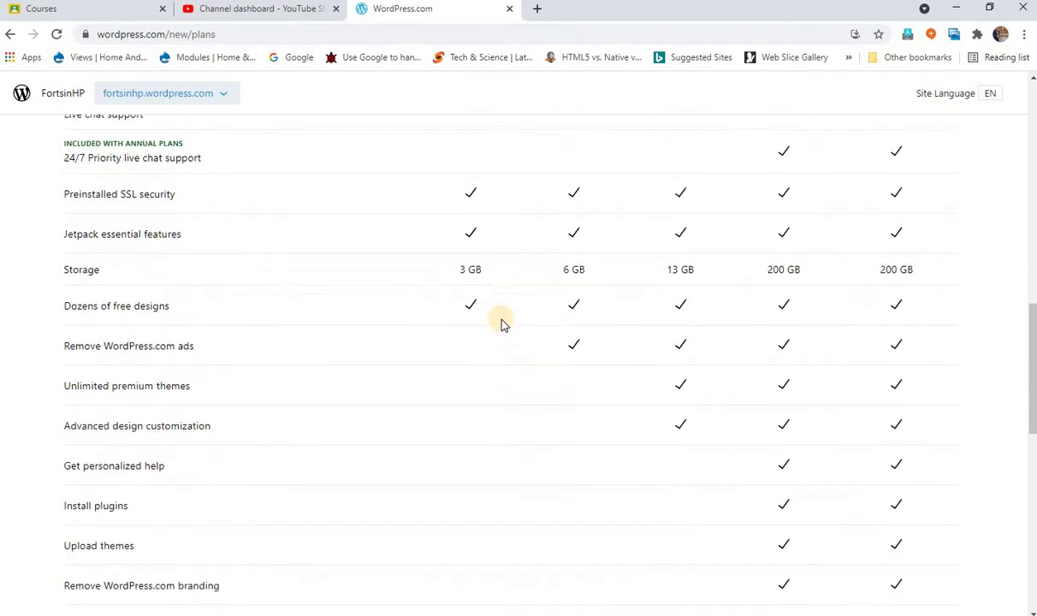
scroll(503, 324, up, 3)
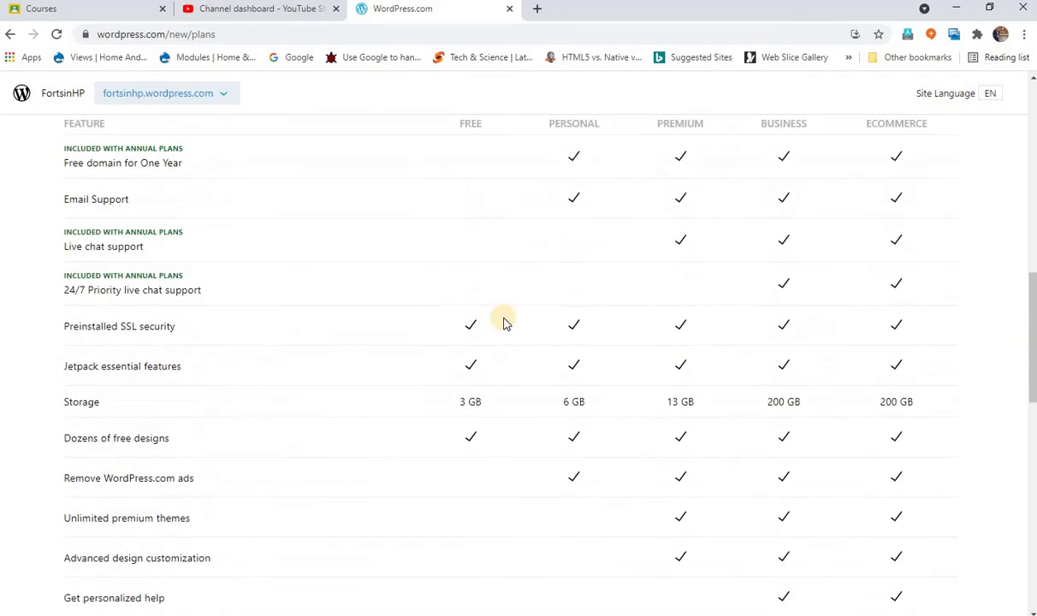
triple_click(469, 401)
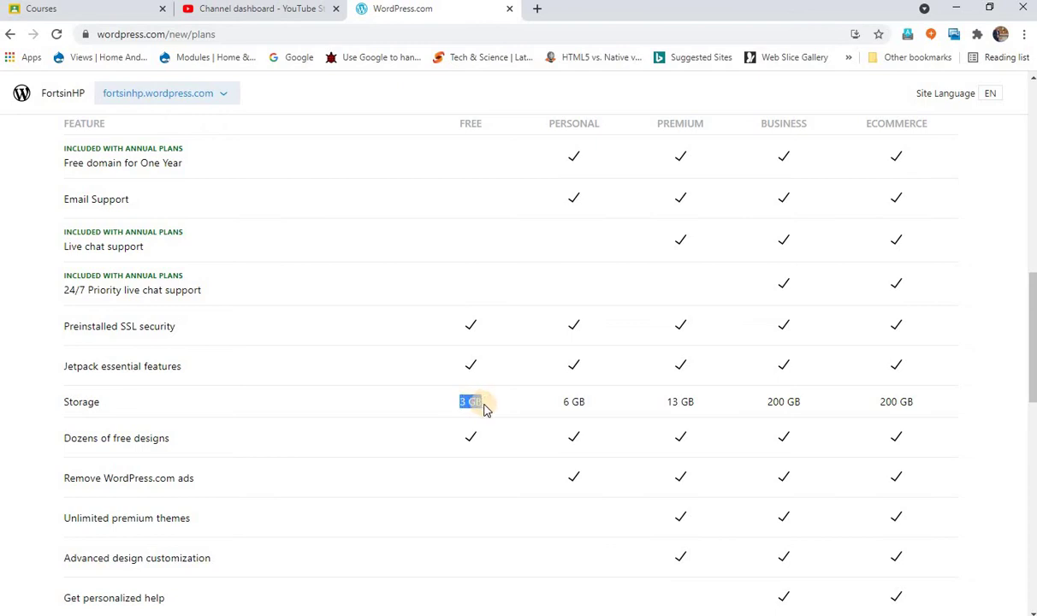
scroll(485, 408, down, 3)
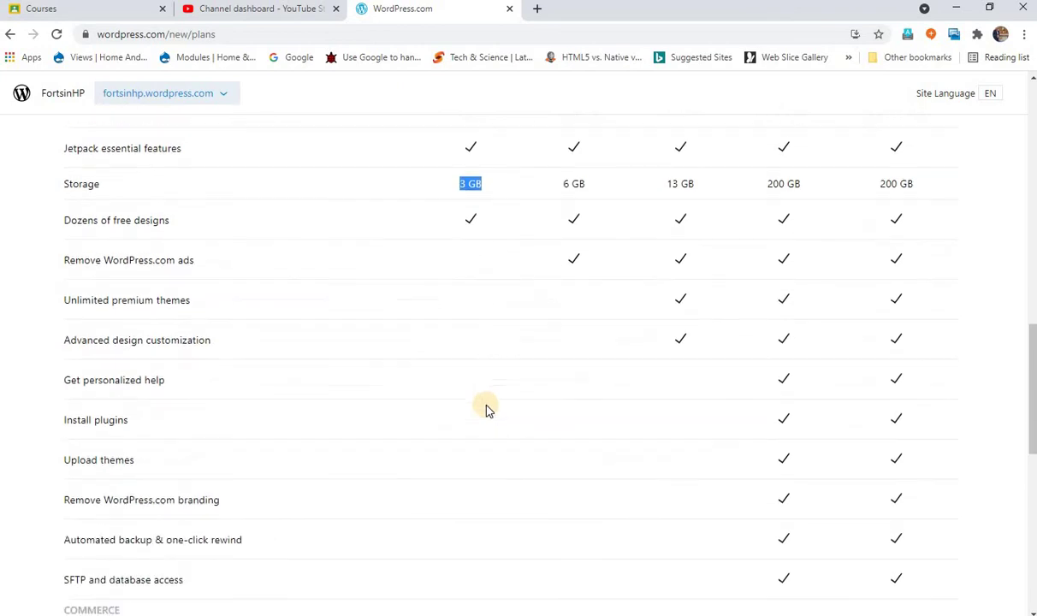
scroll(546, 291, down, 4)
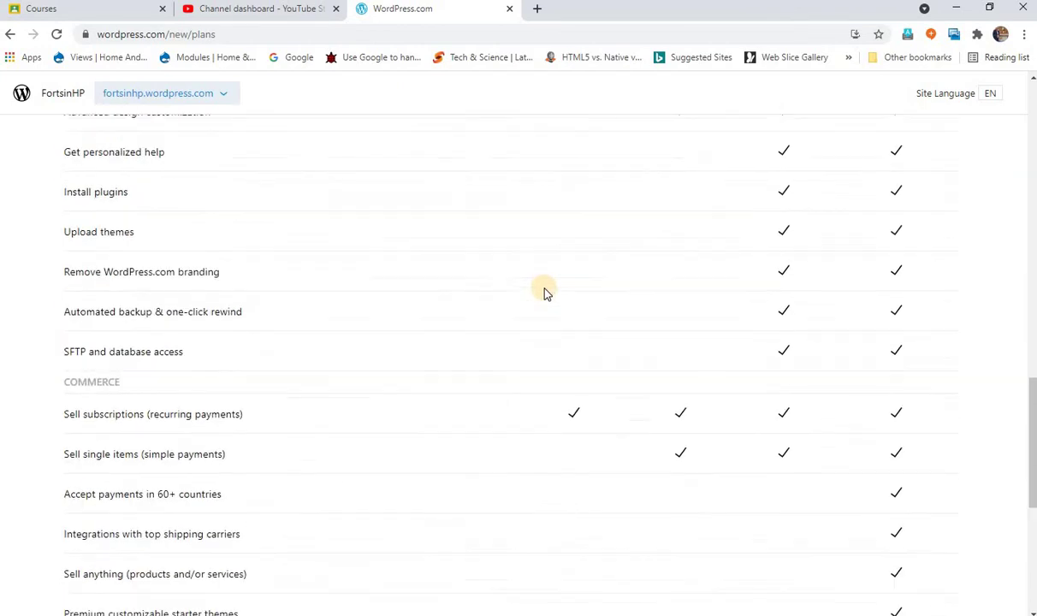
scroll(546, 292, down, 4)
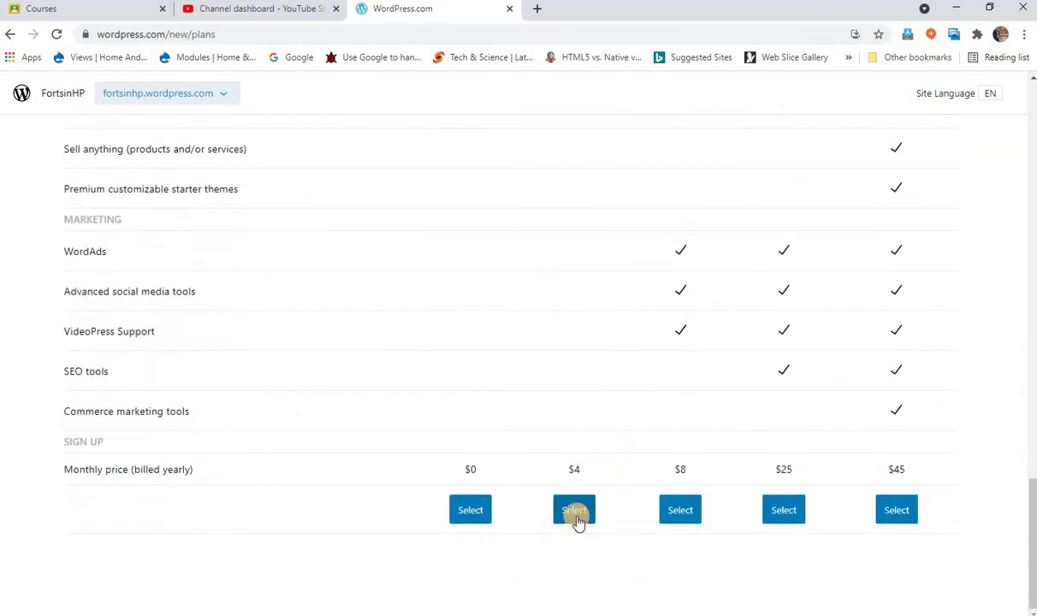
Recheck the detailed plan comparison and select the Free $0 plan for the site.
click(473, 516)
scroll(274, 378, up, 5)
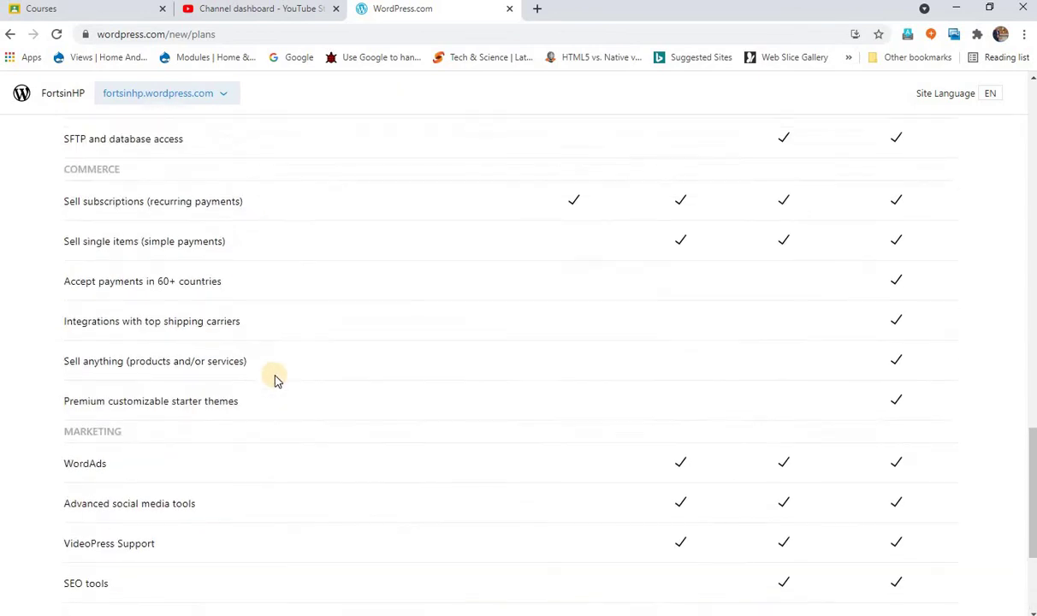
scroll(275, 379, up, 7)
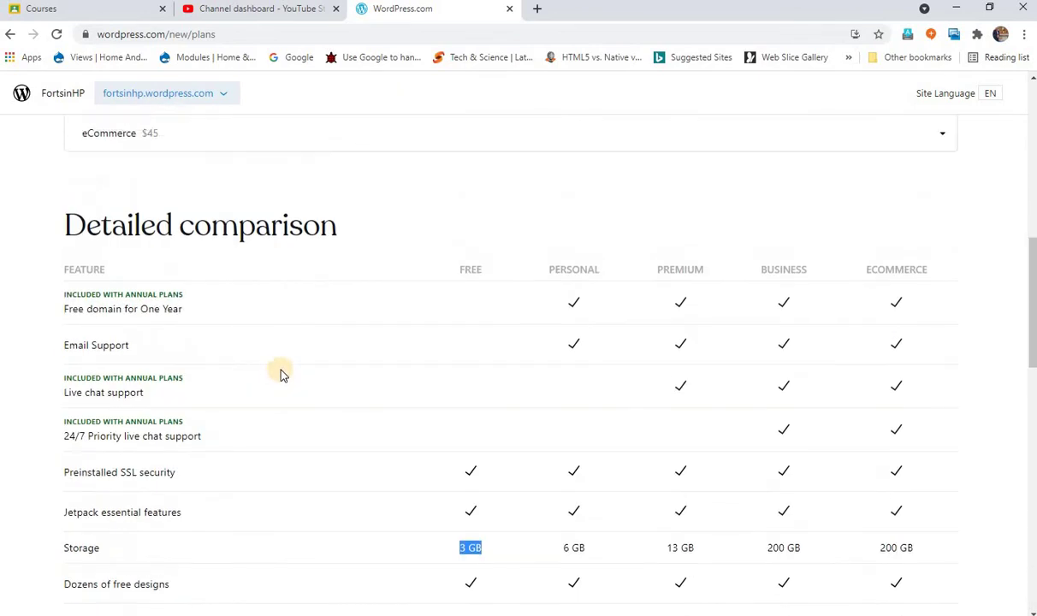
scroll(447, 421, down, 3)
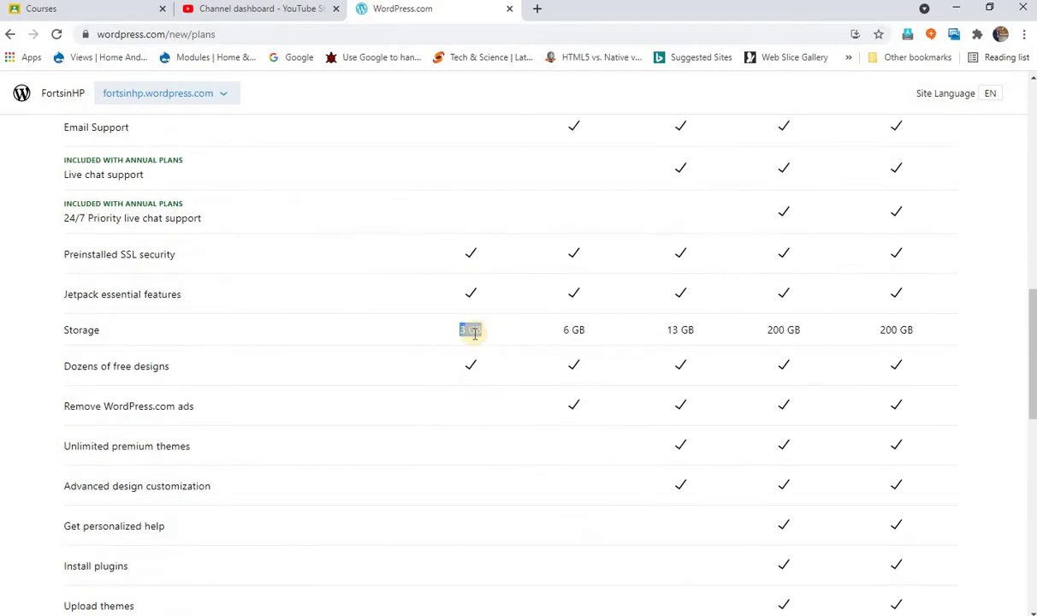
scroll(472, 338, down, 6)
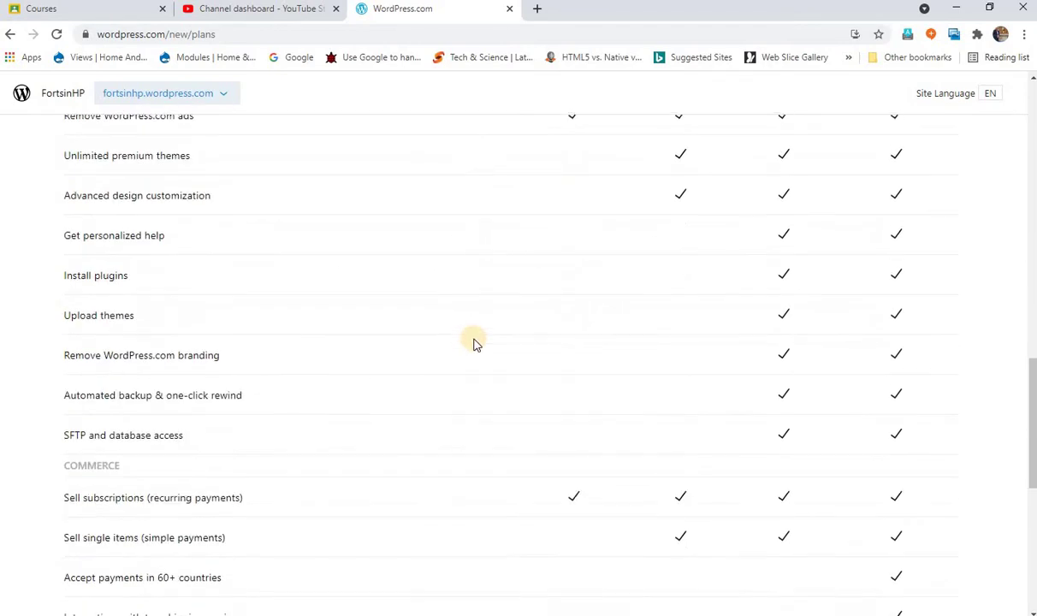
scroll(476, 344, down, 3)
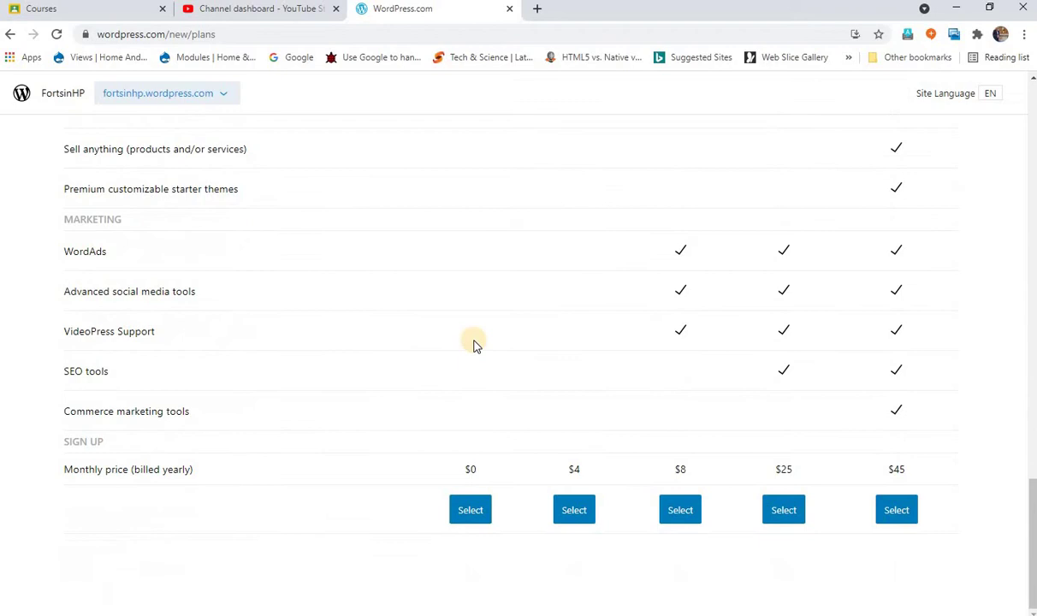
click(475, 514)
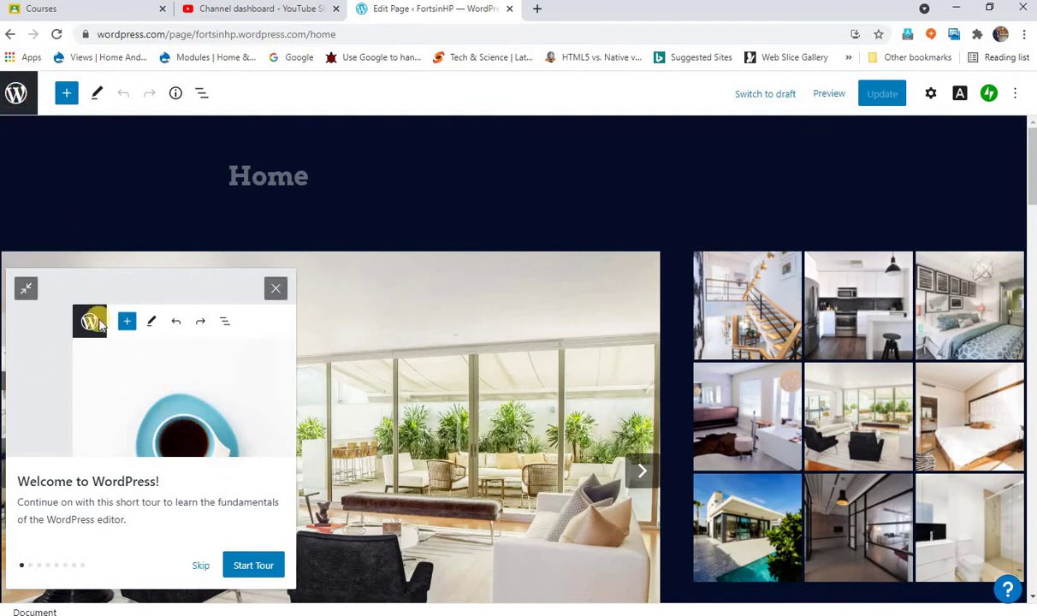
Go through the WordPress editor's welcome tour on blocks, options, undo and drag & drop, and close it.
click(204, 567)
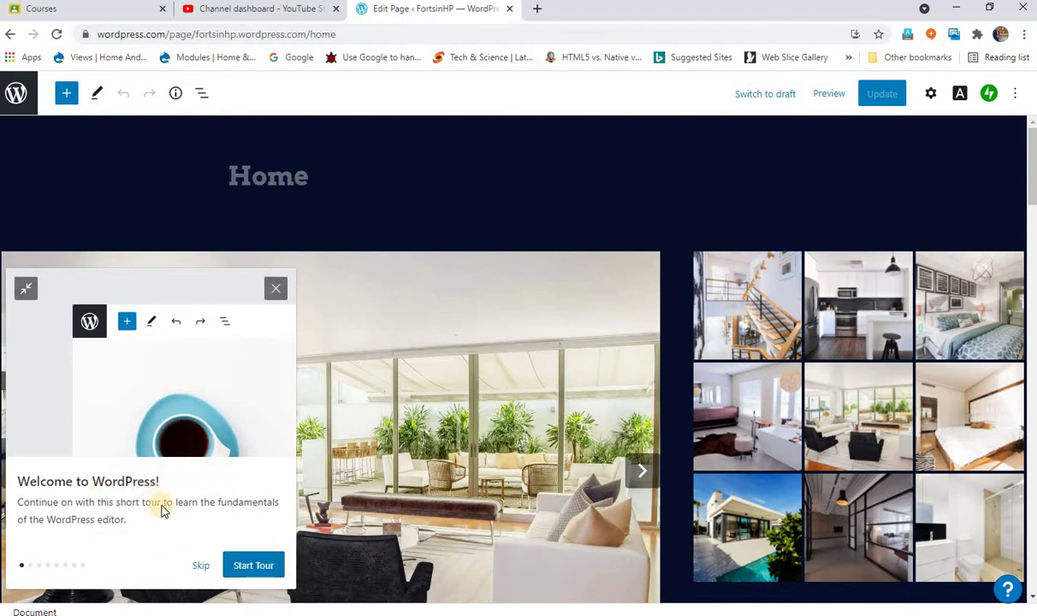
click(248, 568)
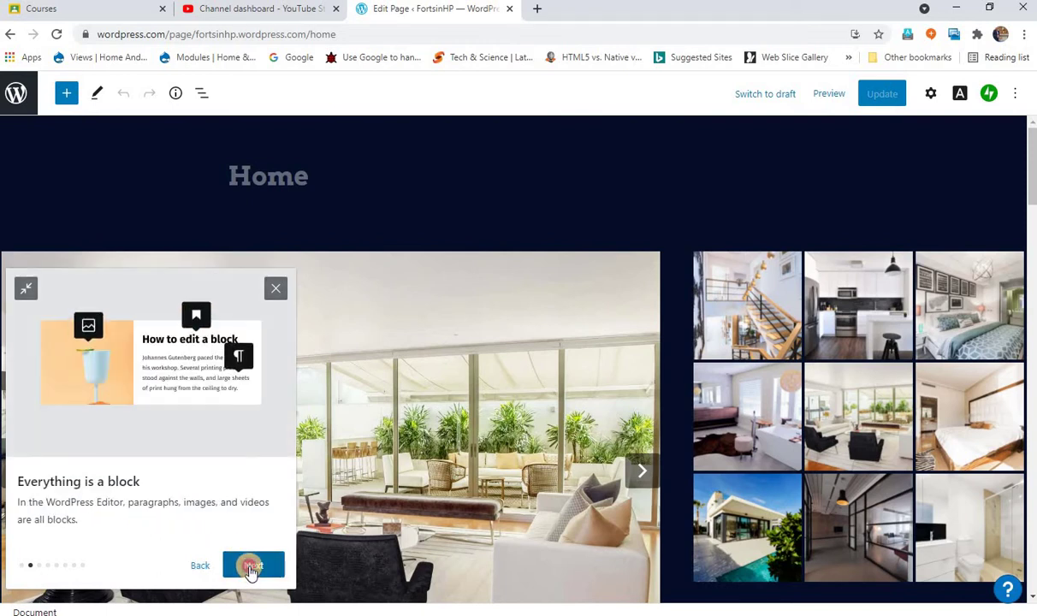
click(250, 572)
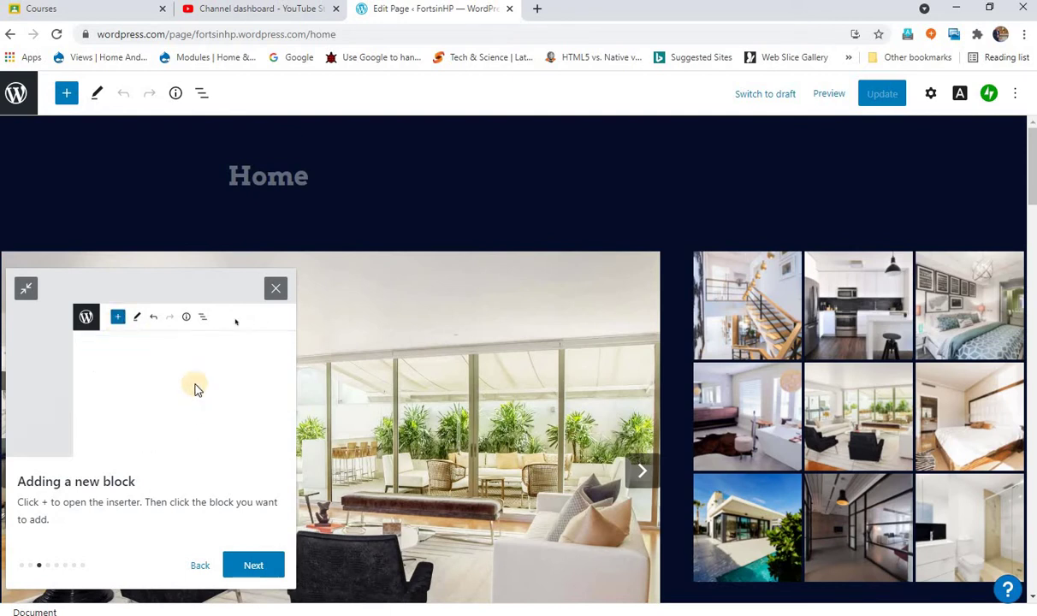
click(257, 563)
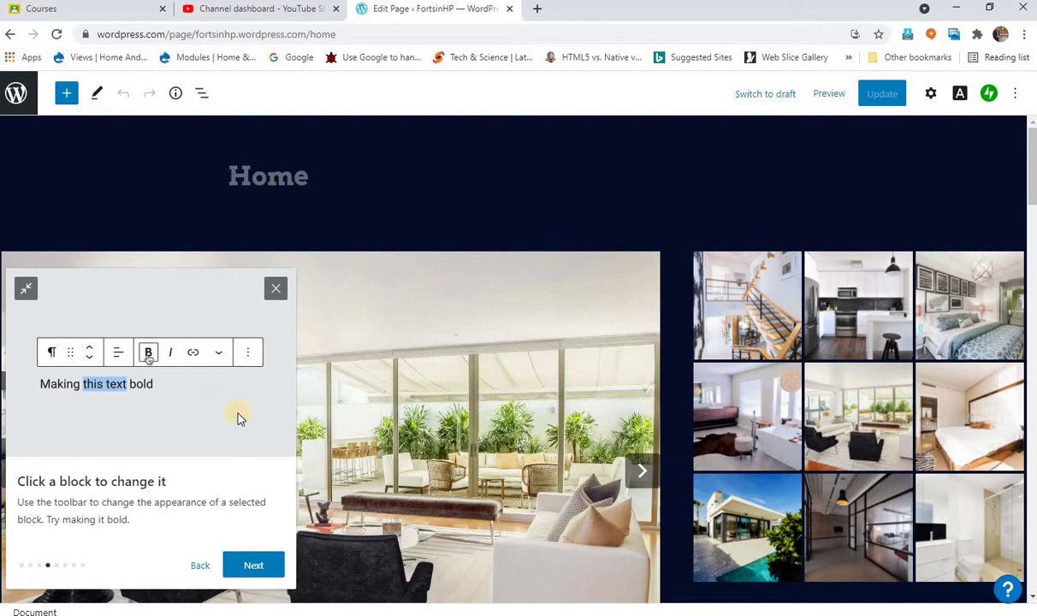
click(251, 565)
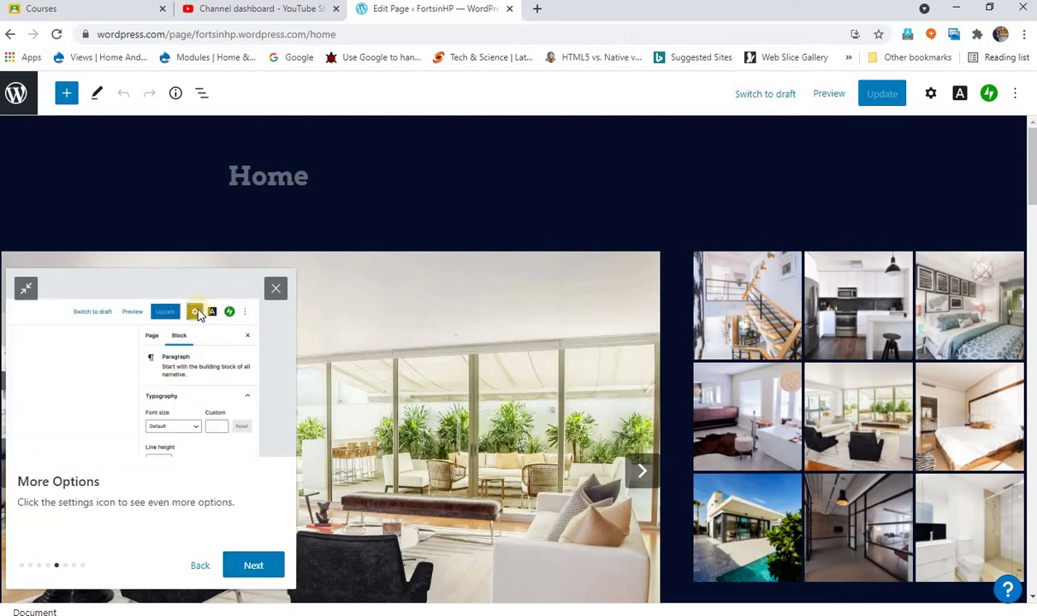
click(256, 566)
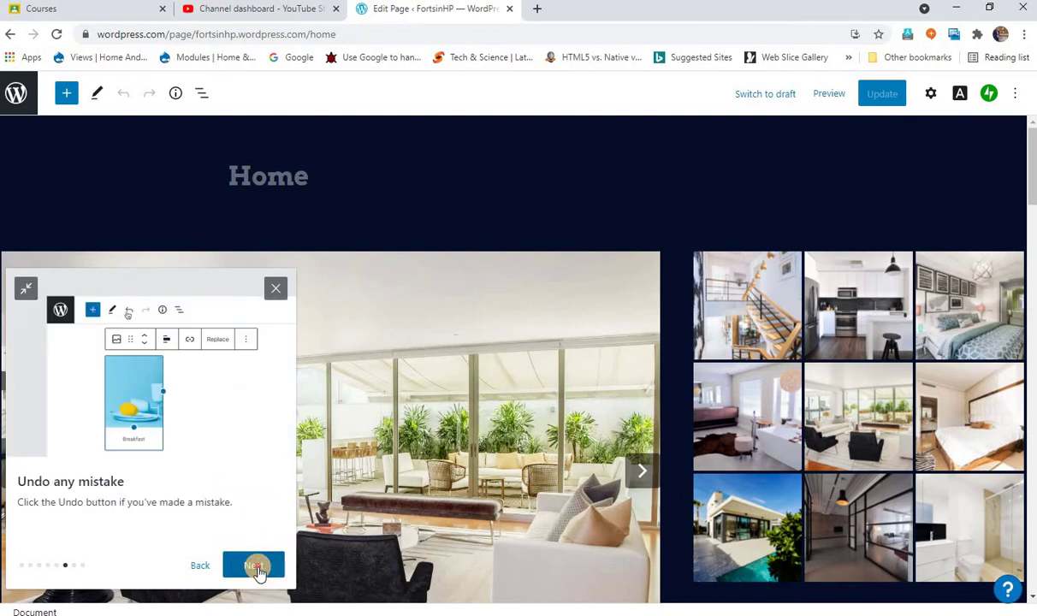
click(256, 566)
click(256, 566)
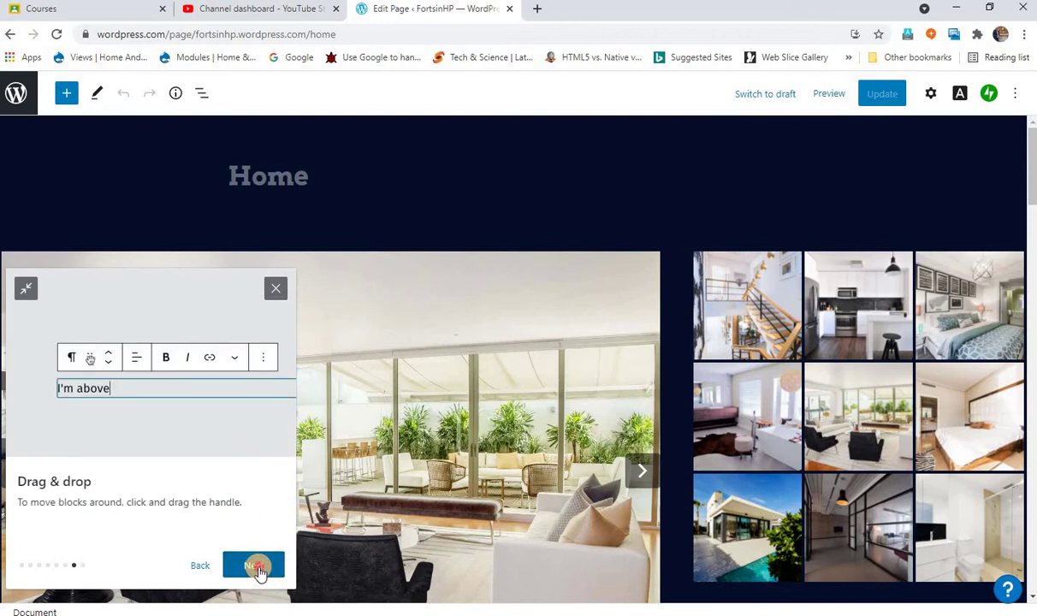
click(274, 260)
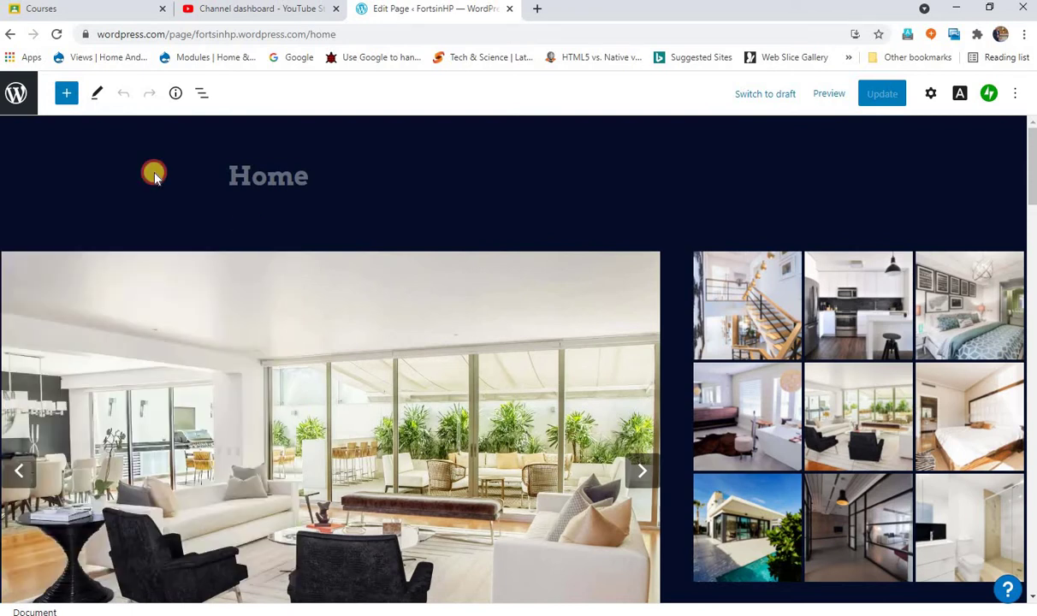
Leave the Home page editor and go to the FortsinHP site dashboard.
click(16, 96)
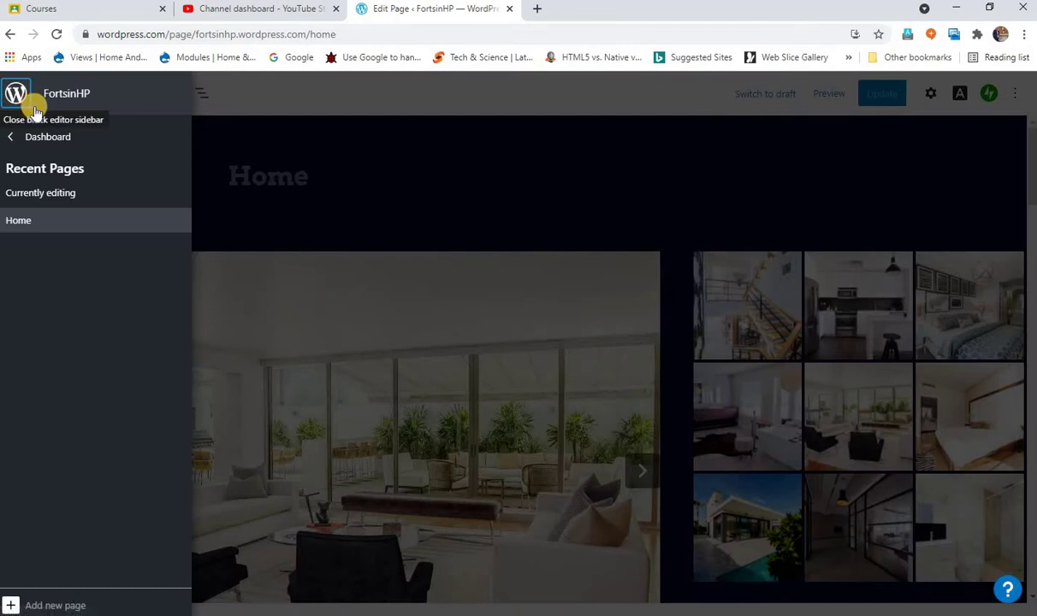
click(53, 140)
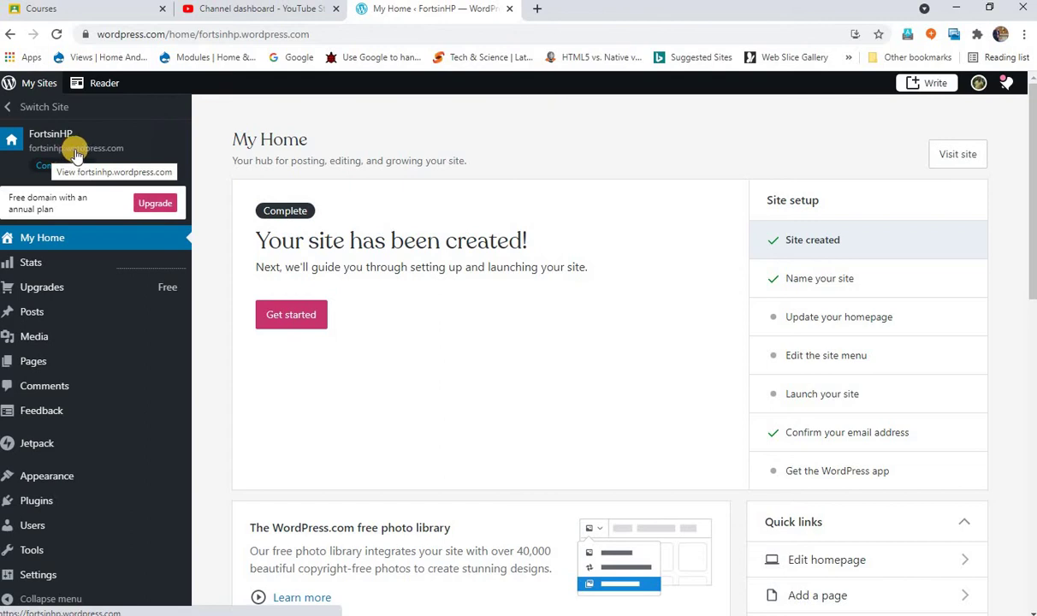
Open the FortsinHP site in a separate browser tab and look through its home page.
right_click(83, 151)
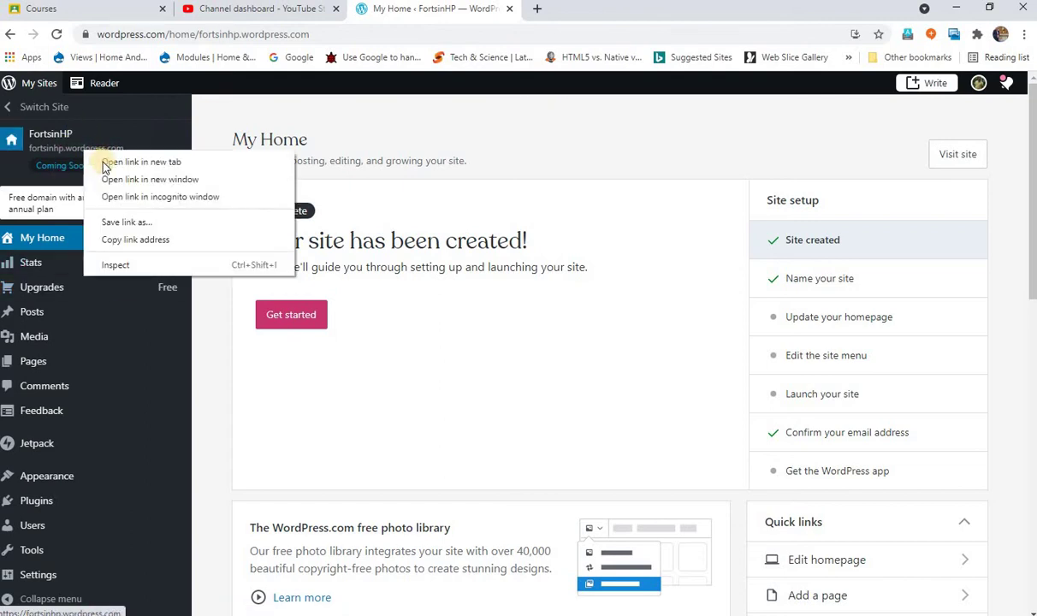
click(128, 161)
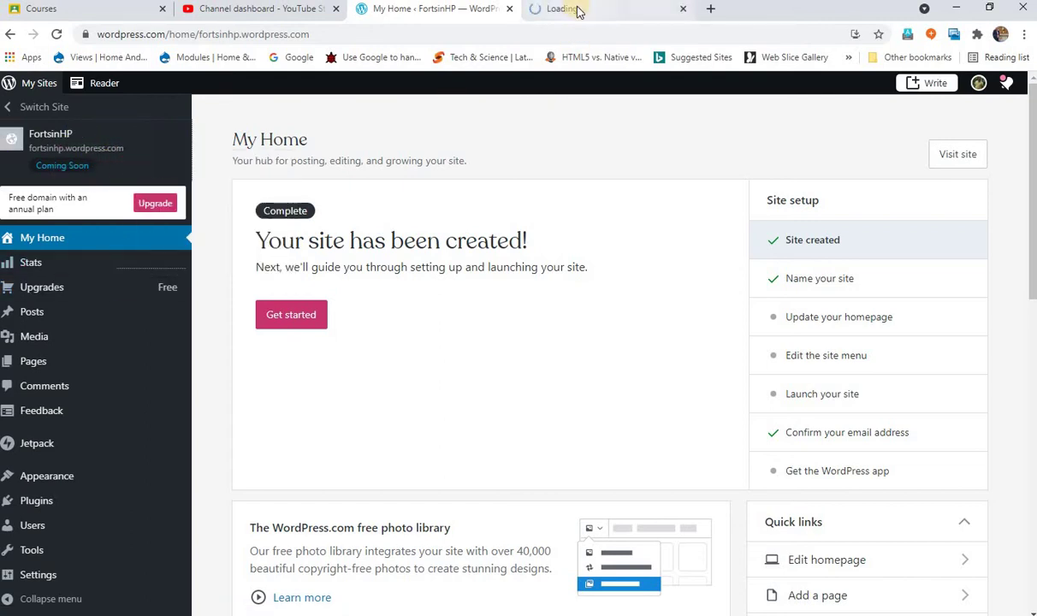
click(578, 11)
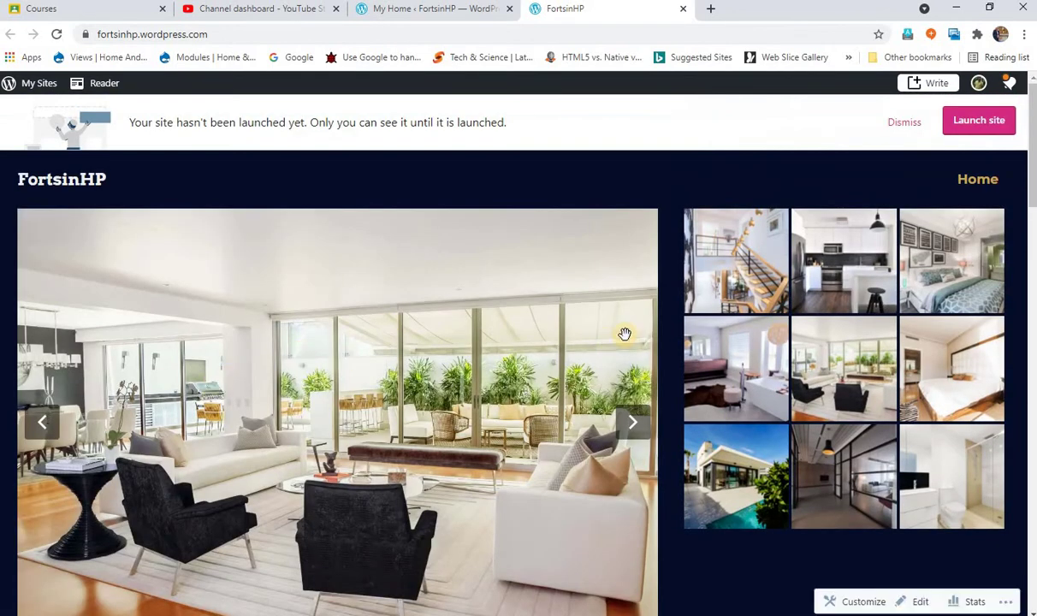
scroll(625, 334, down, 8)
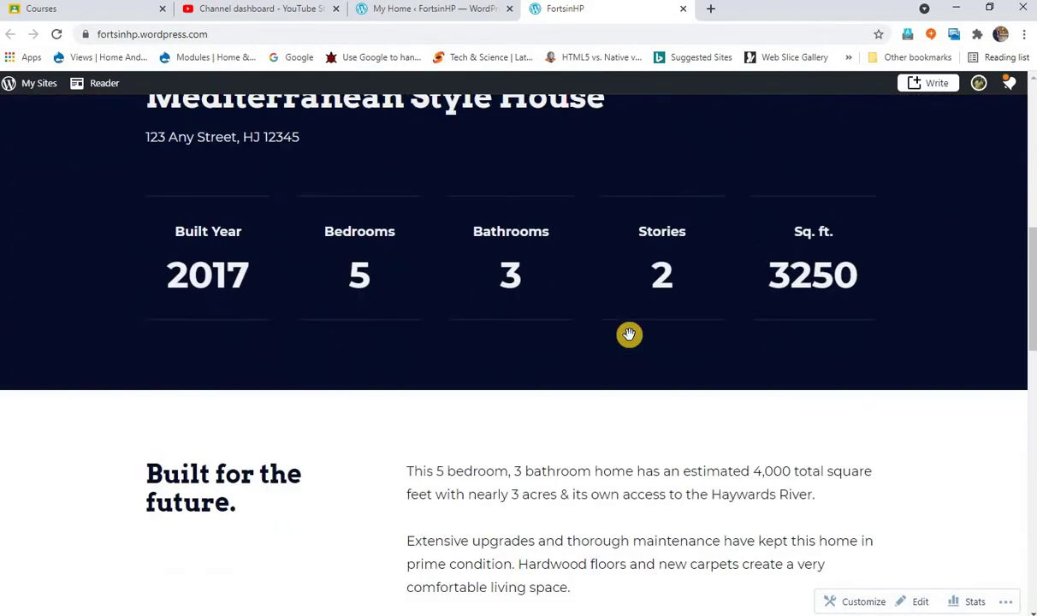
scroll(629, 336, down, 12)
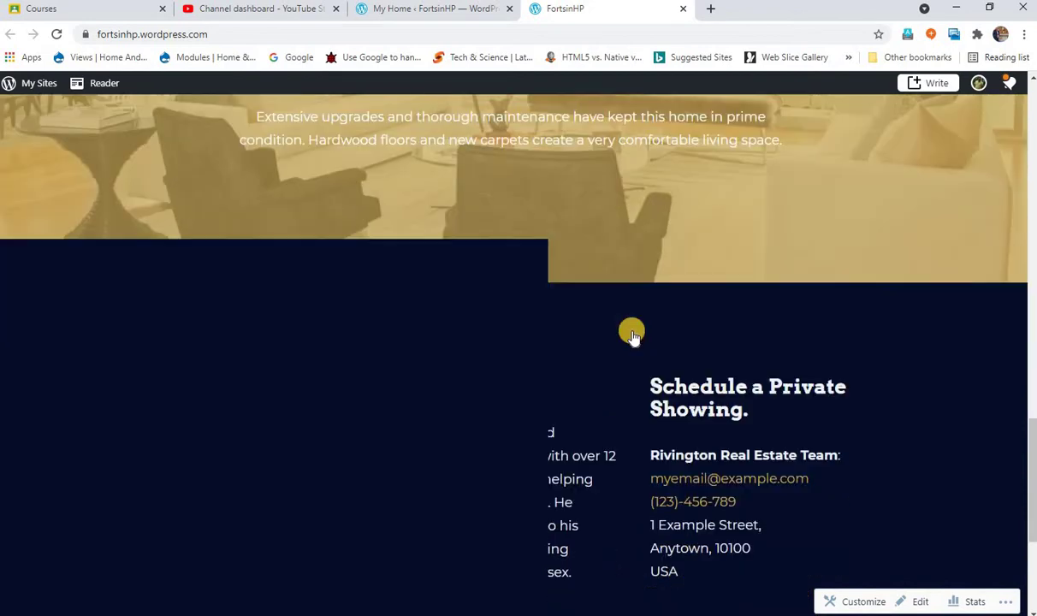
scroll(632, 334, up, 15)
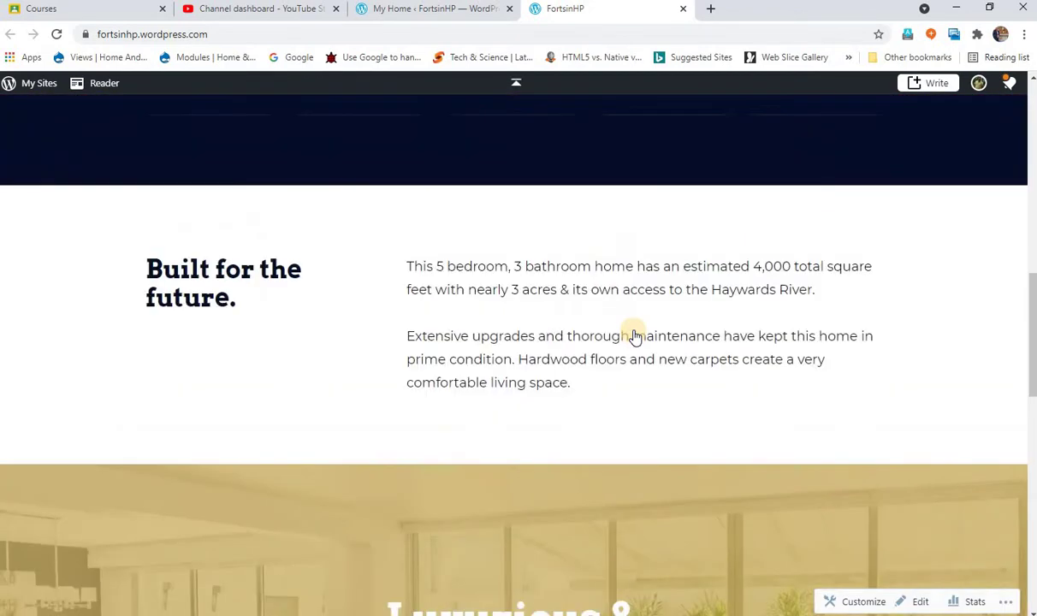
scroll(631, 334, up, 5)
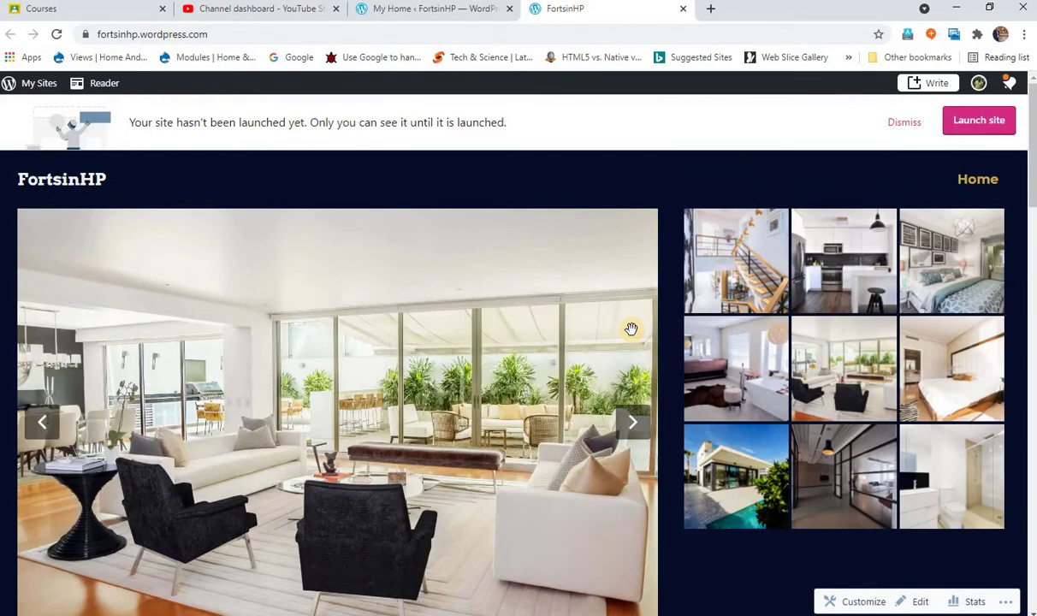
Return to the FortsinHP dashboard and start adding a new page to the site.
click(390, 10)
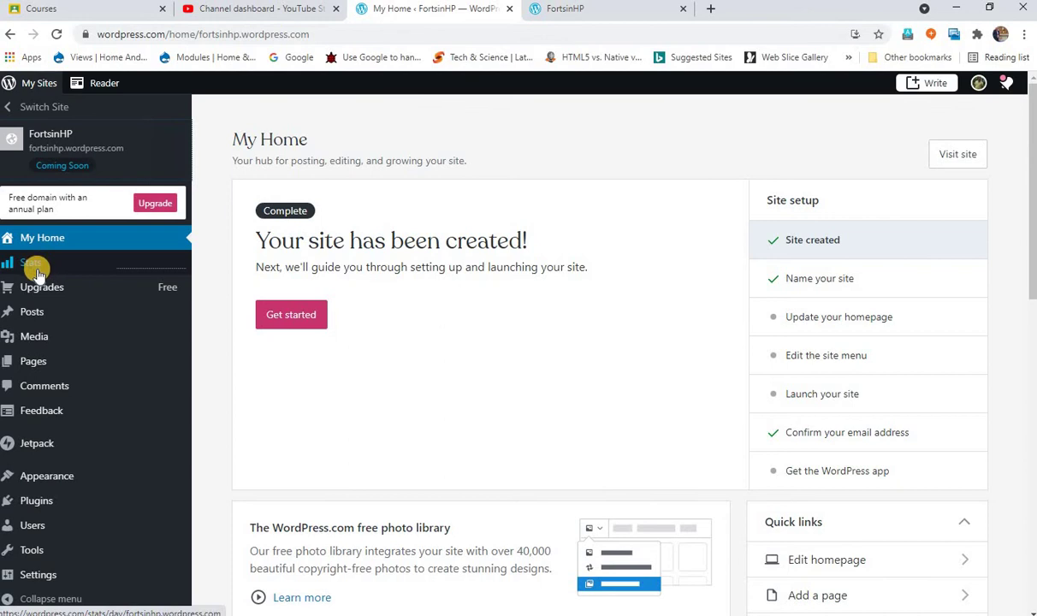
mouse_move(49, 316)
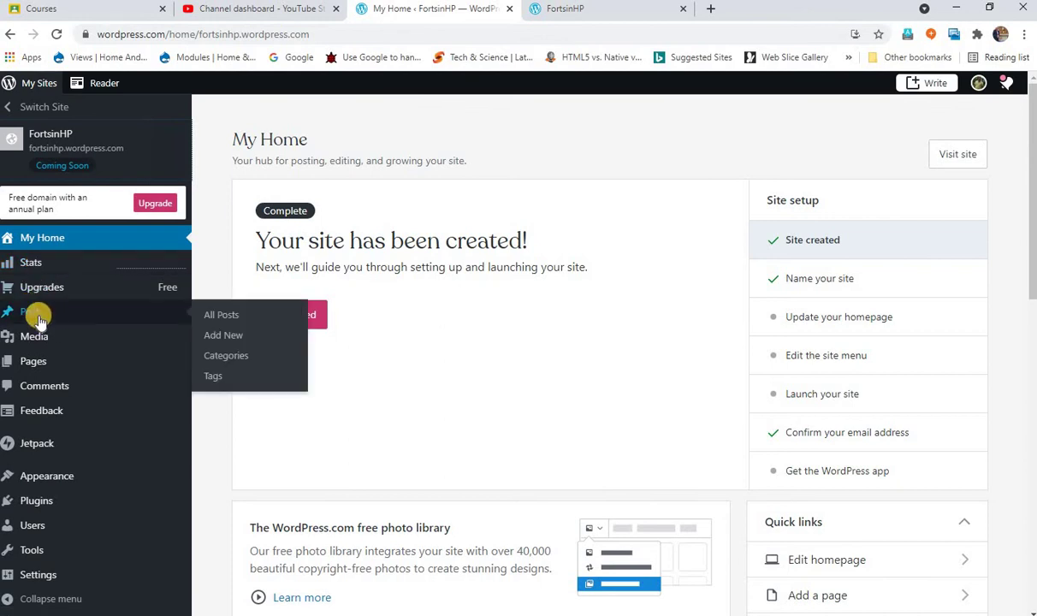
mouse_move(34, 366)
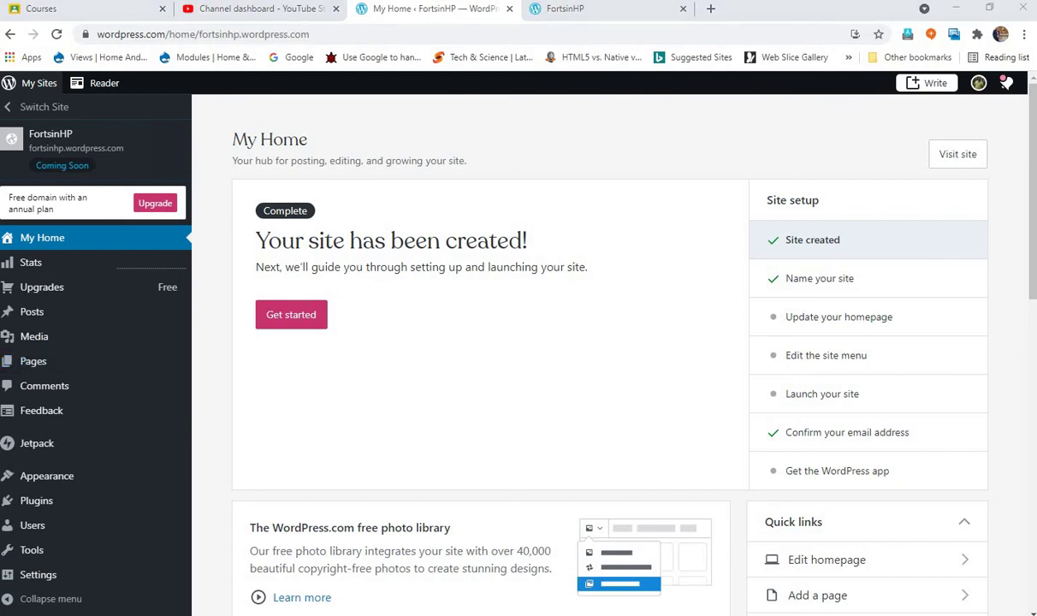
click(567, 8)
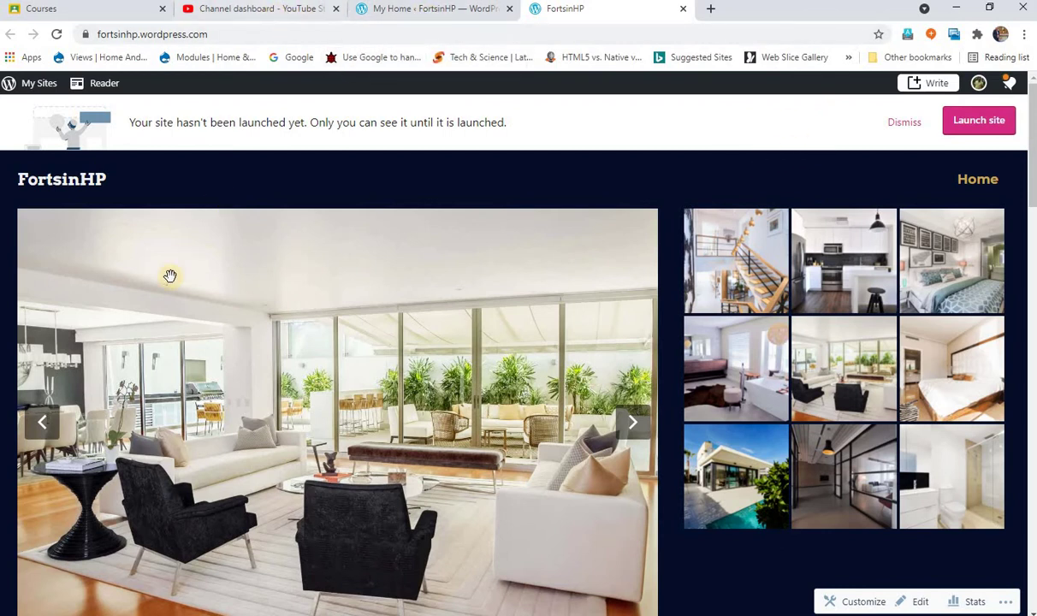
click(395, 15)
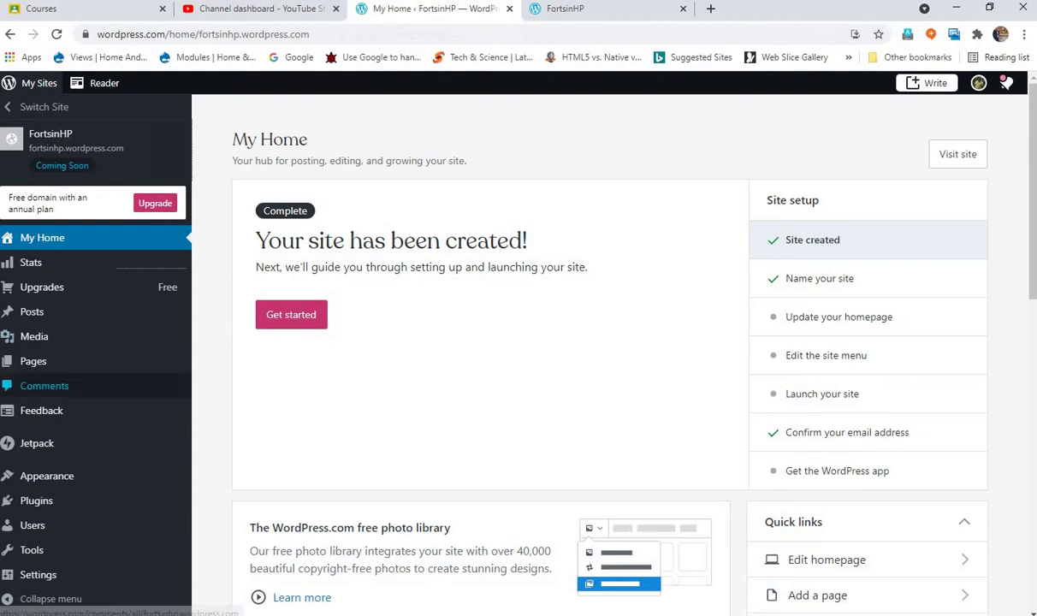
mouse_move(40, 361)
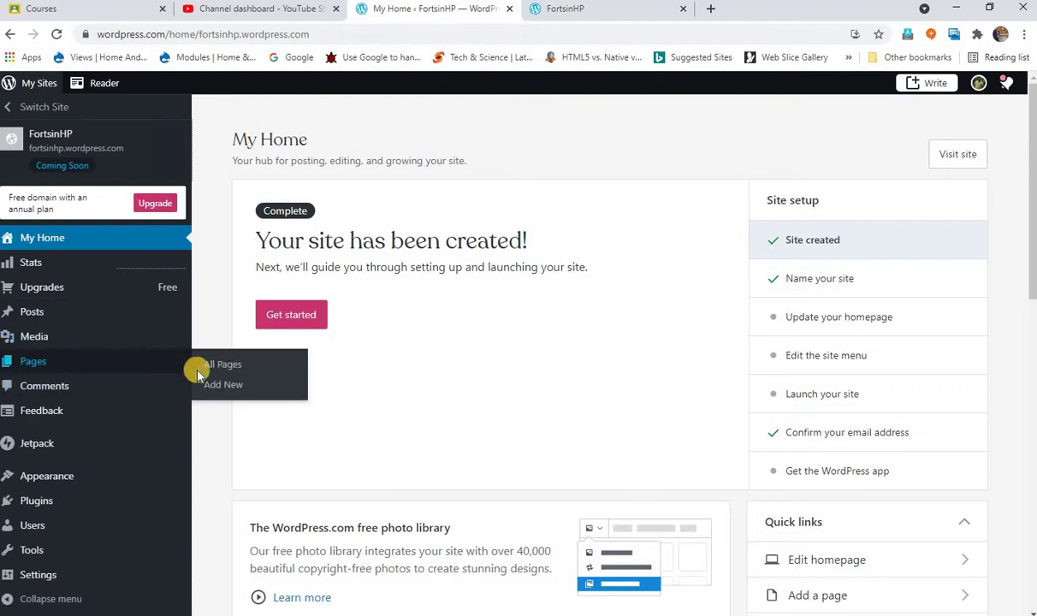
click(229, 387)
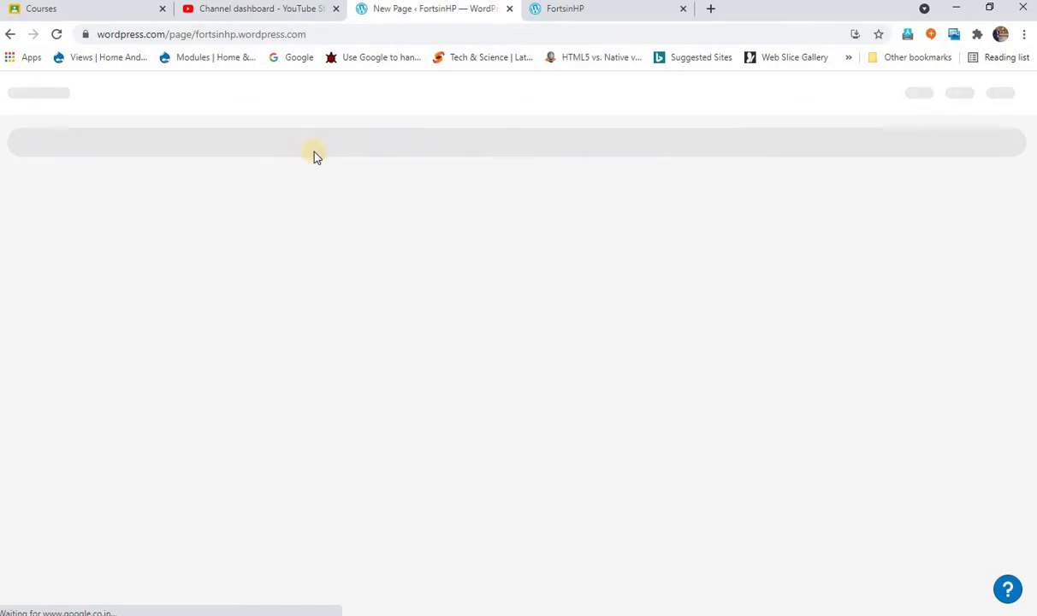
On the FortsinHP site, dismiss the notice about launching and review the home page's sections down to the footer.
click(585, 8)
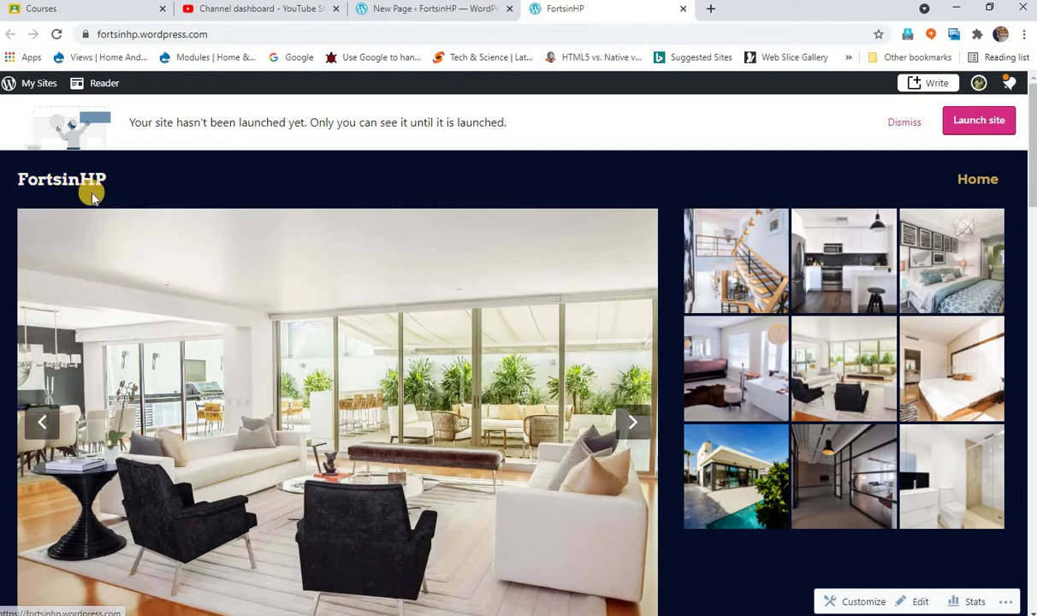
click(911, 124)
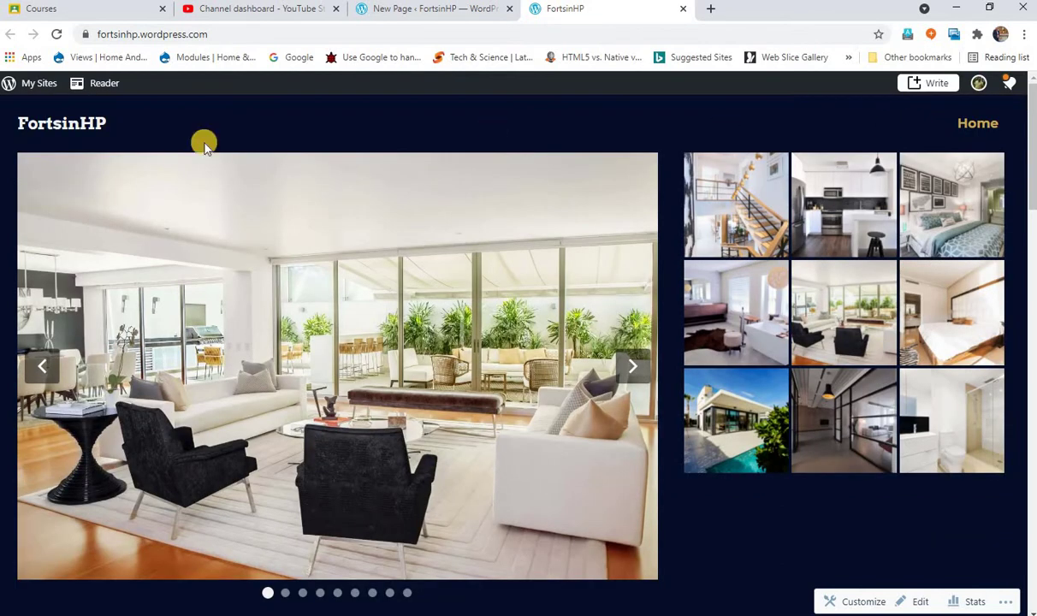
scroll(144, 243, down, 3)
scroll(150, 249, down, 7)
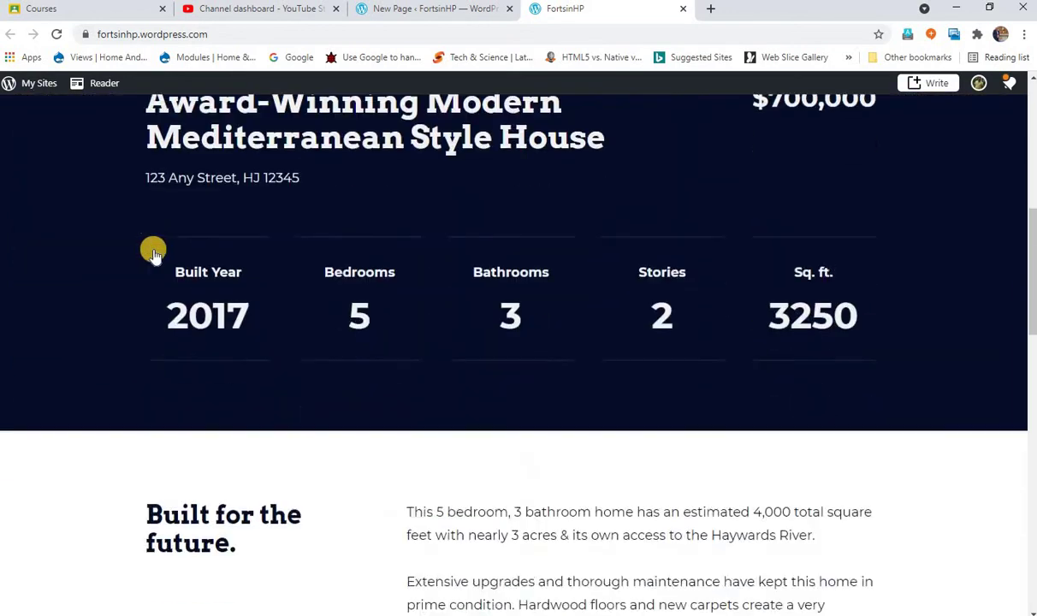
scroll(575, 364, down, 6)
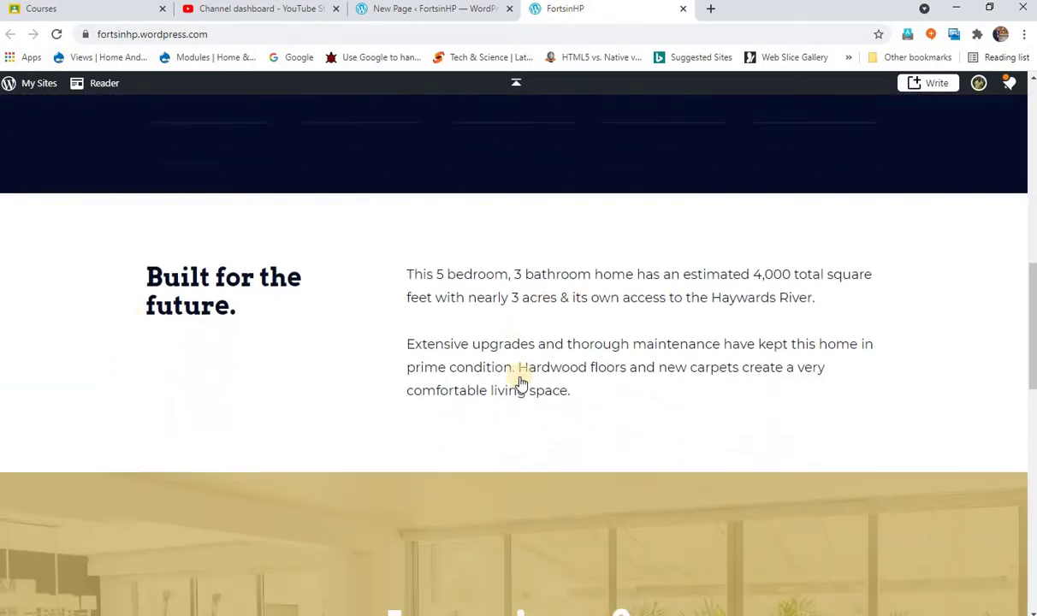
scroll(528, 364, down, 5)
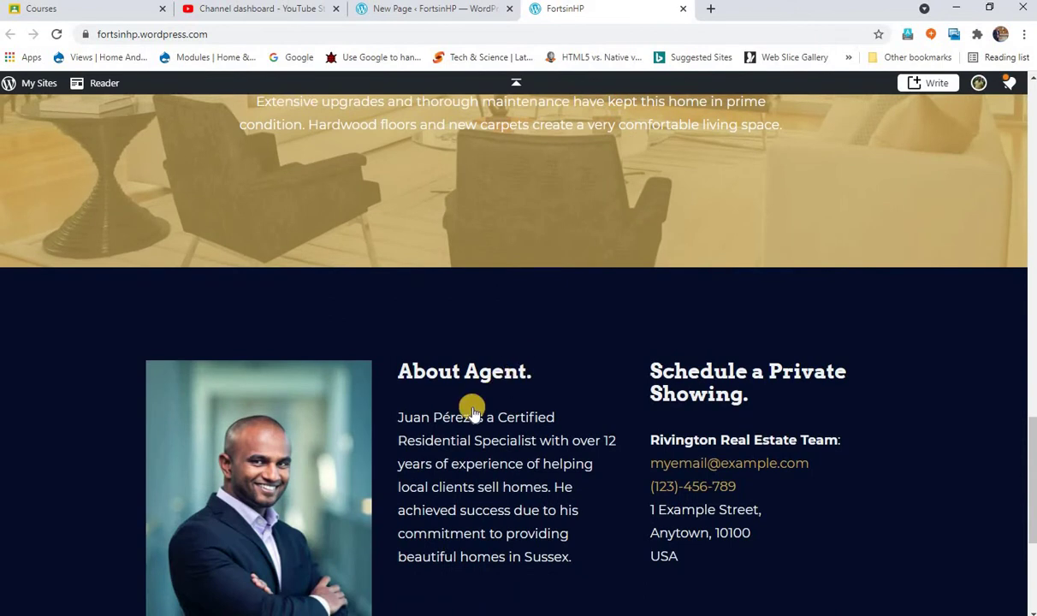
scroll(424, 417, down, 2)
scroll(395, 389, down, 2)
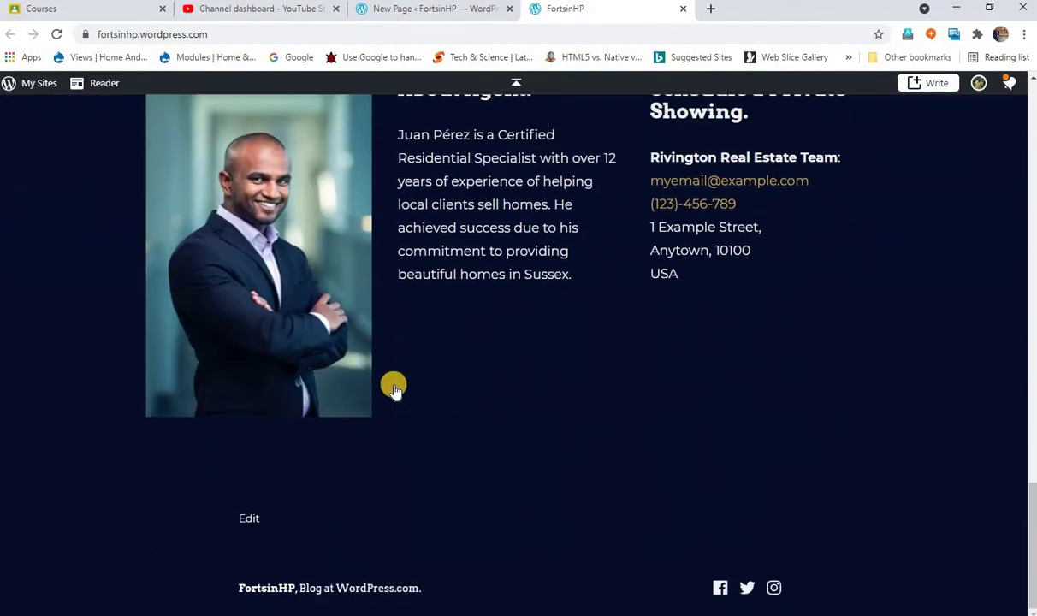
scroll(395, 389, up, 15)
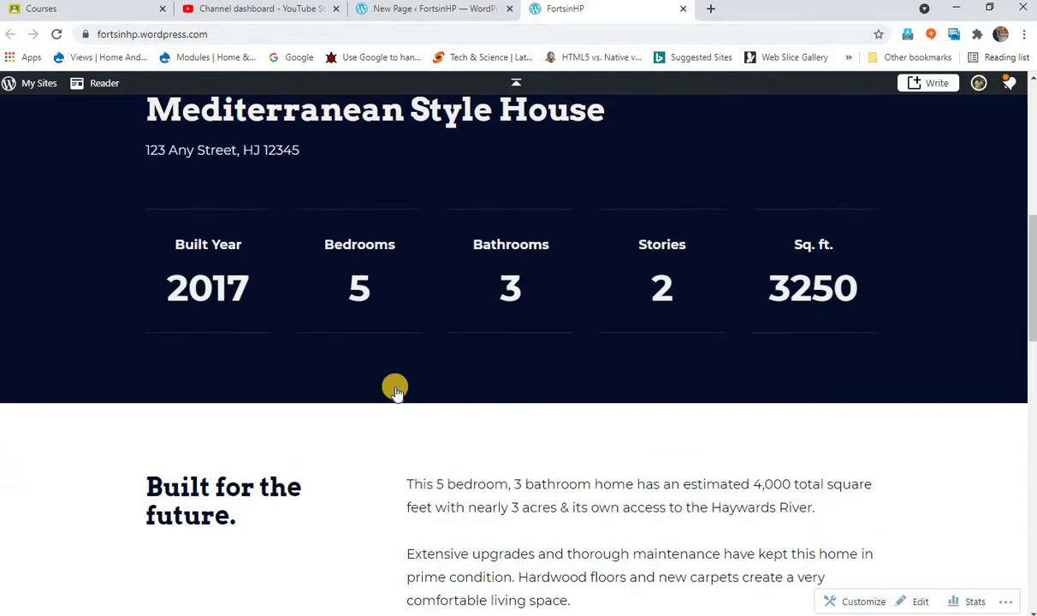
scroll(394, 390, up, 5)
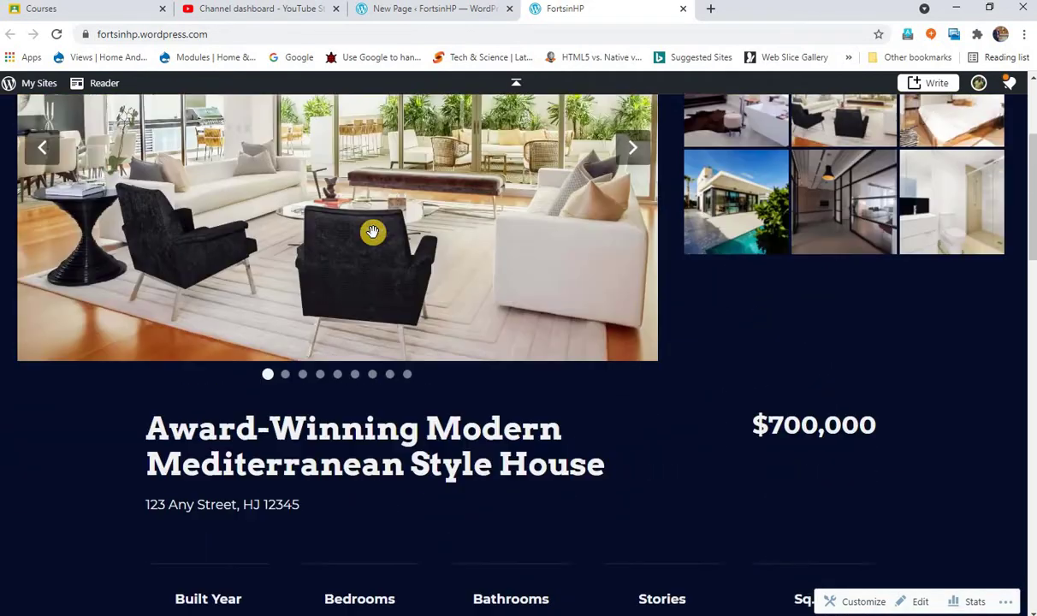
Browse forward through the photos in the home page's slideshow.
scroll(372, 231, up, 2)
click(633, 304)
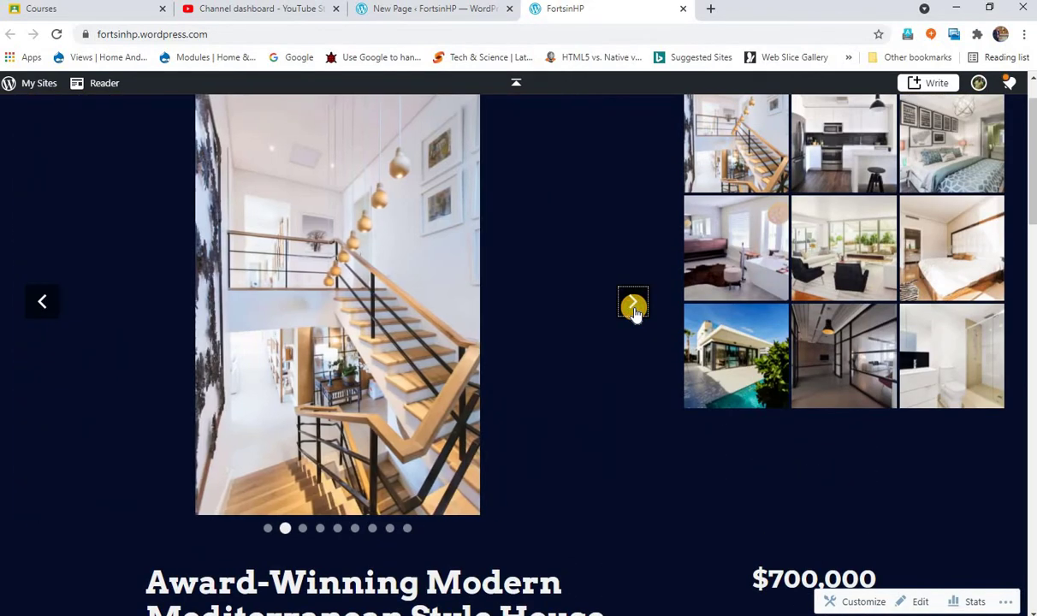
click(634, 306)
click(633, 306)
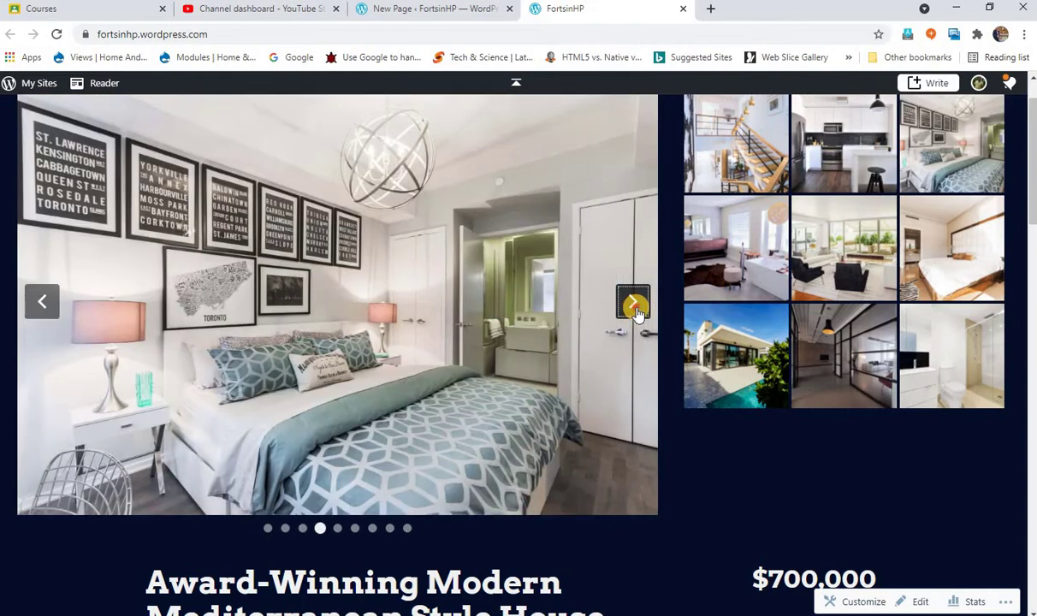
click(633, 307)
click(633, 306)
click(634, 307)
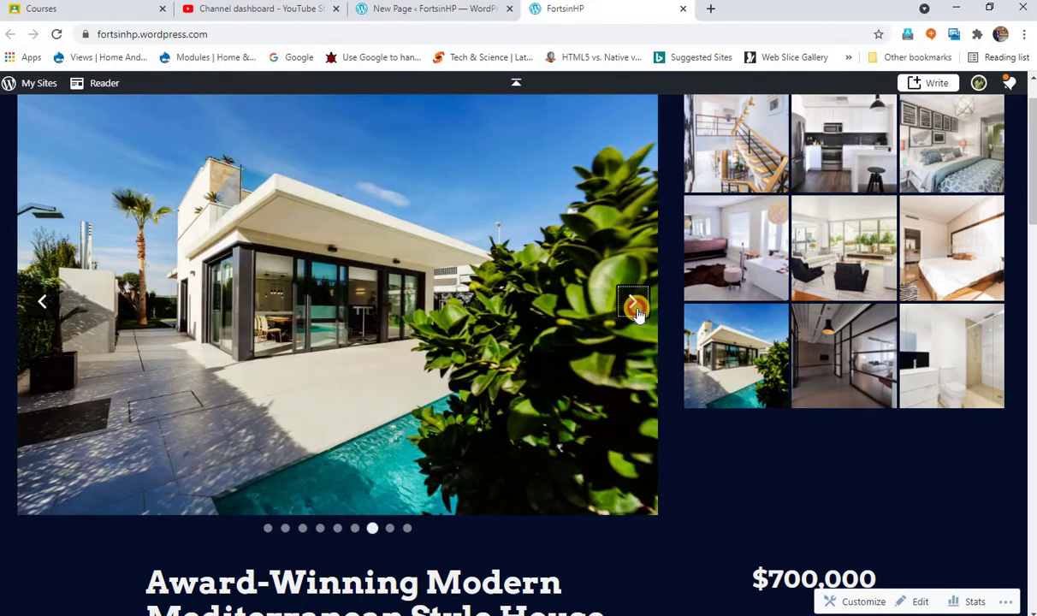
click(633, 307)
click(633, 307)
Start the new page from a blank layout with the title "Heritage Forts" and the paragraph "In Himachal Praesh there many forts".
click(383, 17)
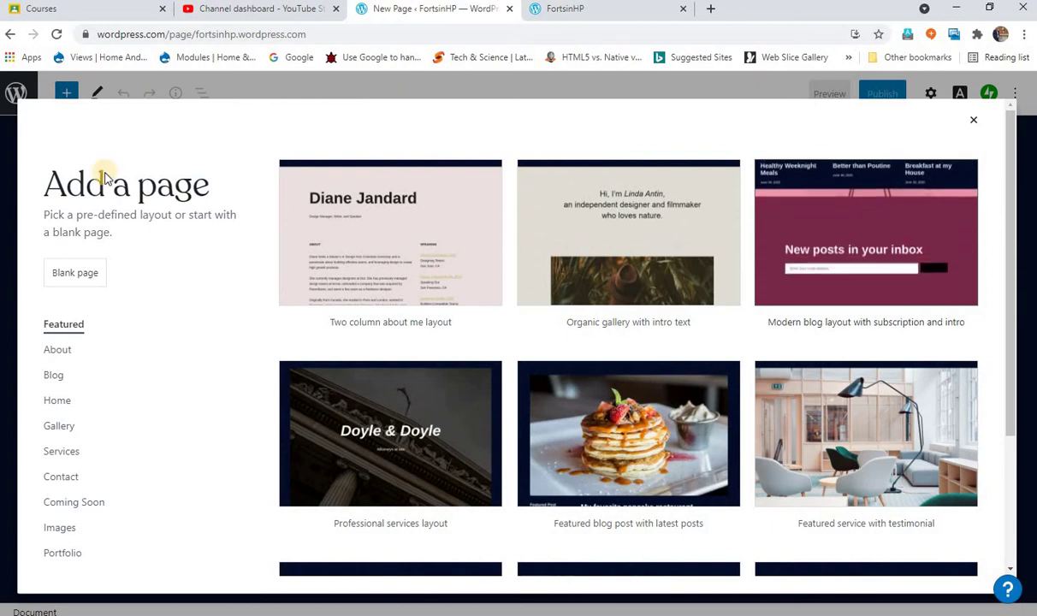
click(89, 283)
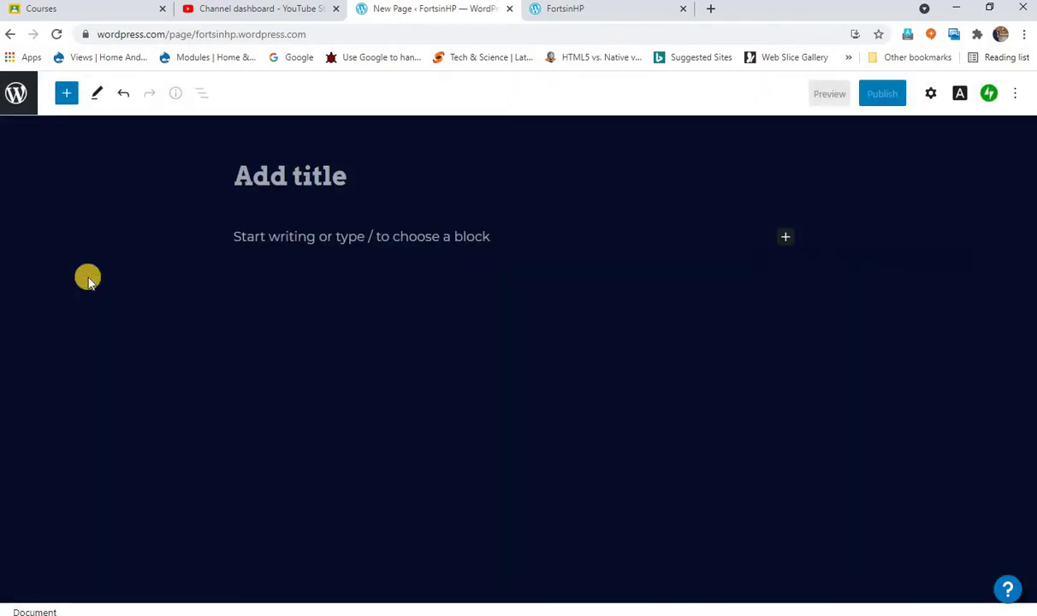
click(350, 168)
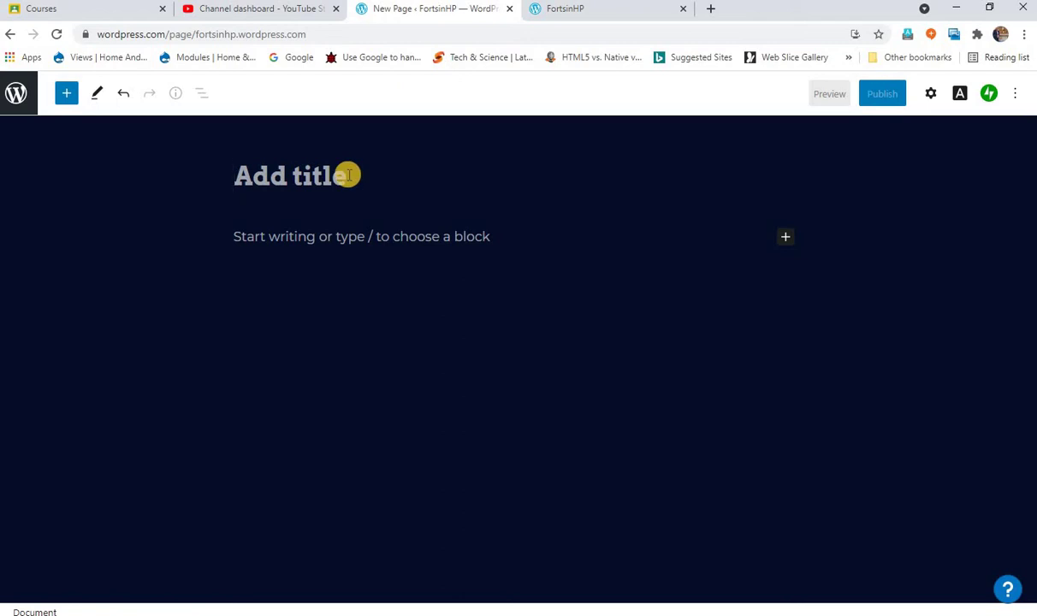
text(Heritage Forts)
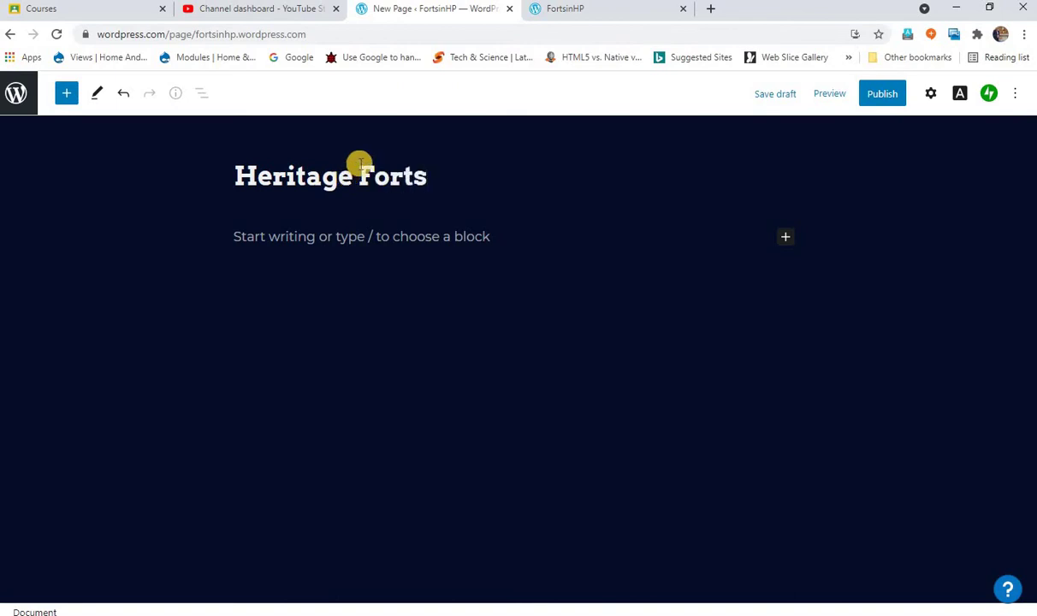
click(399, 240)
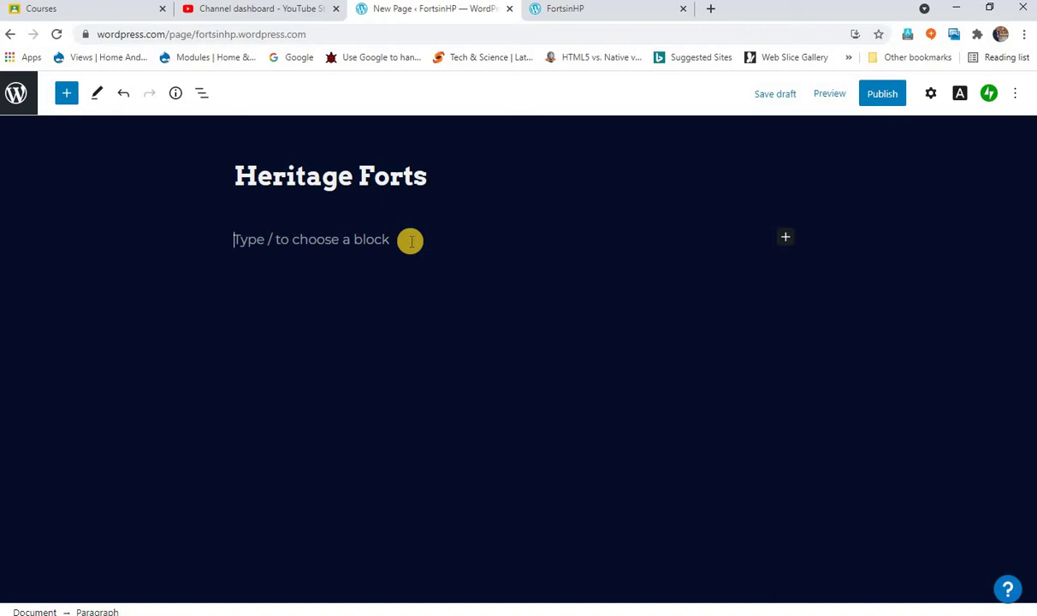
text(In)
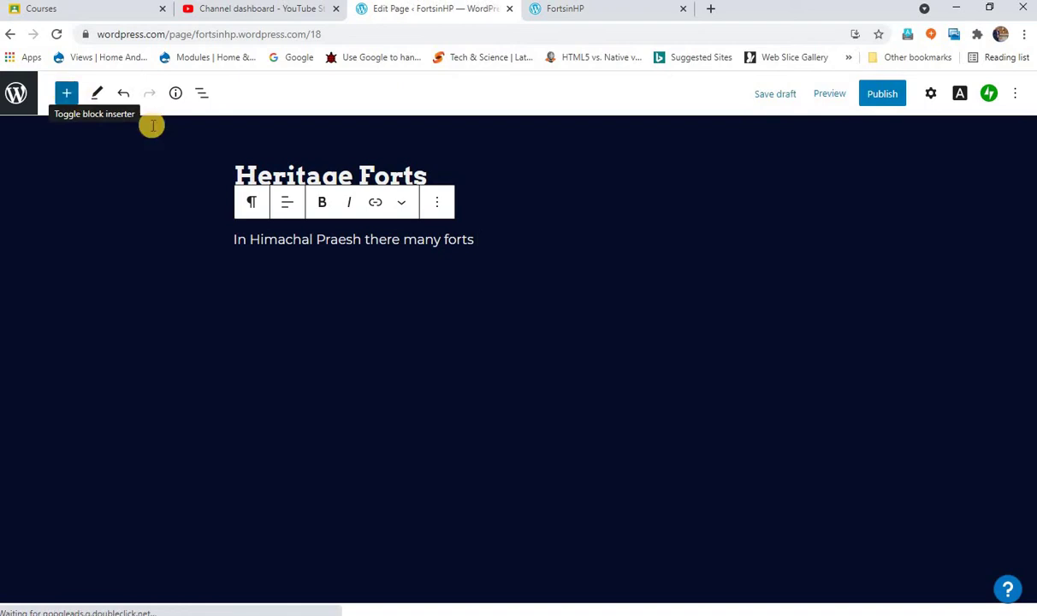
Browse the text and media blocks in the block library and insert an Image block below the paragraph.
click(69, 94)
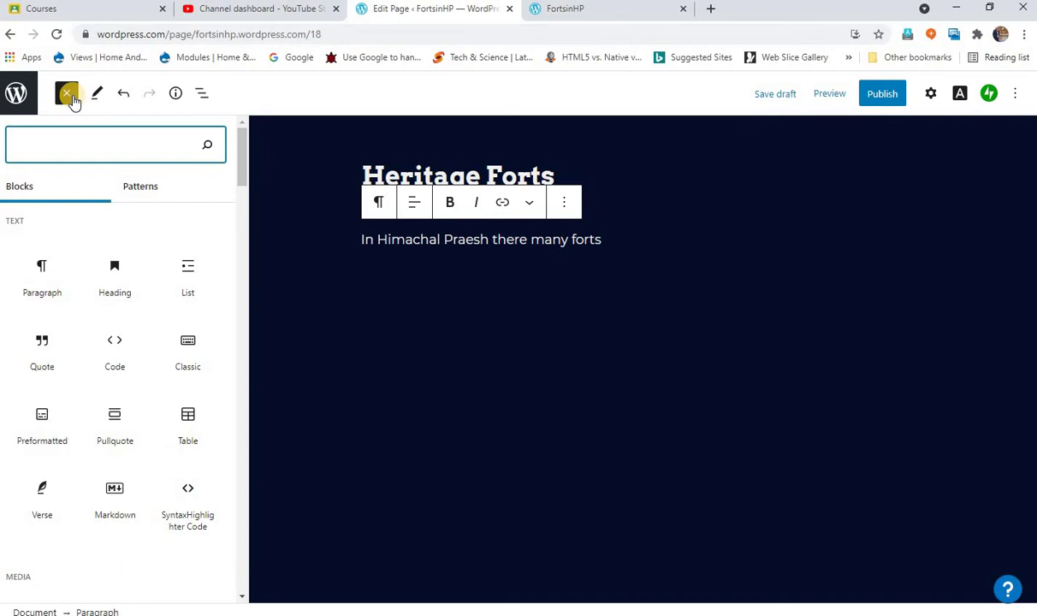
mouse_move(94, 282)
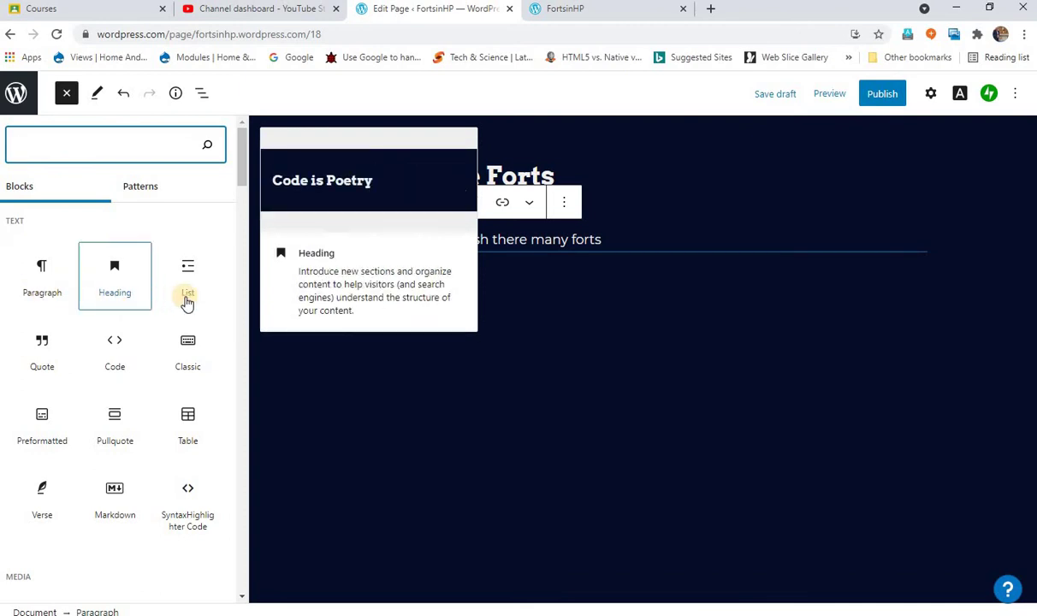
mouse_move(187, 300)
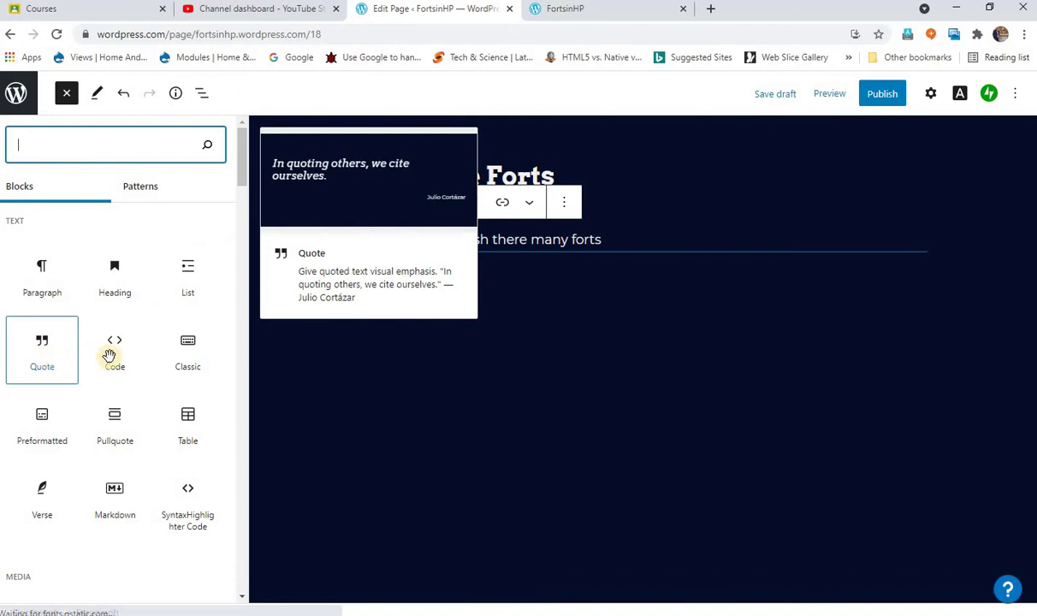
mouse_move(130, 356)
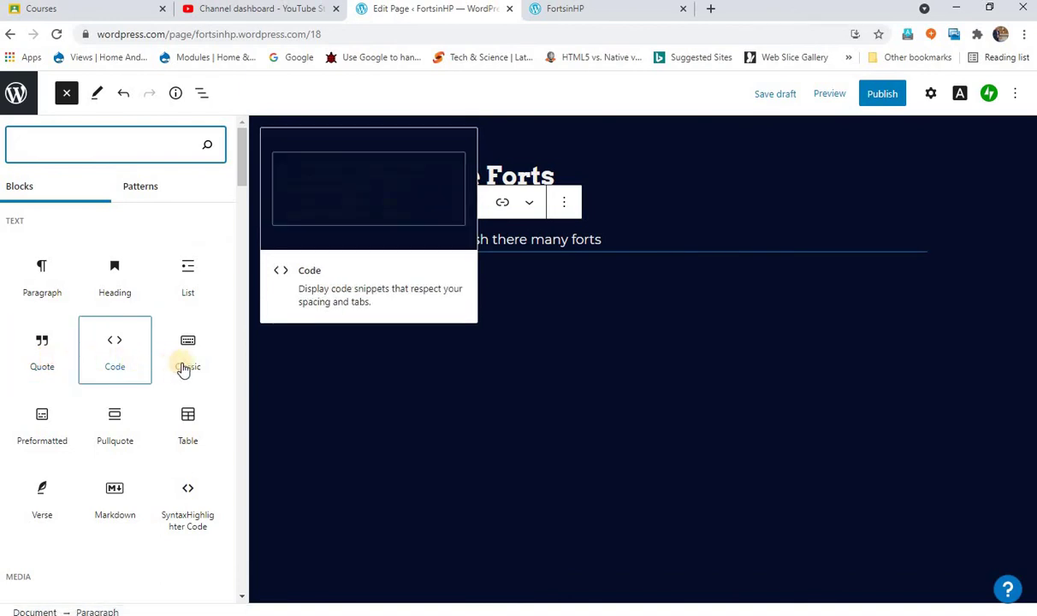
mouse_move(190, 368)
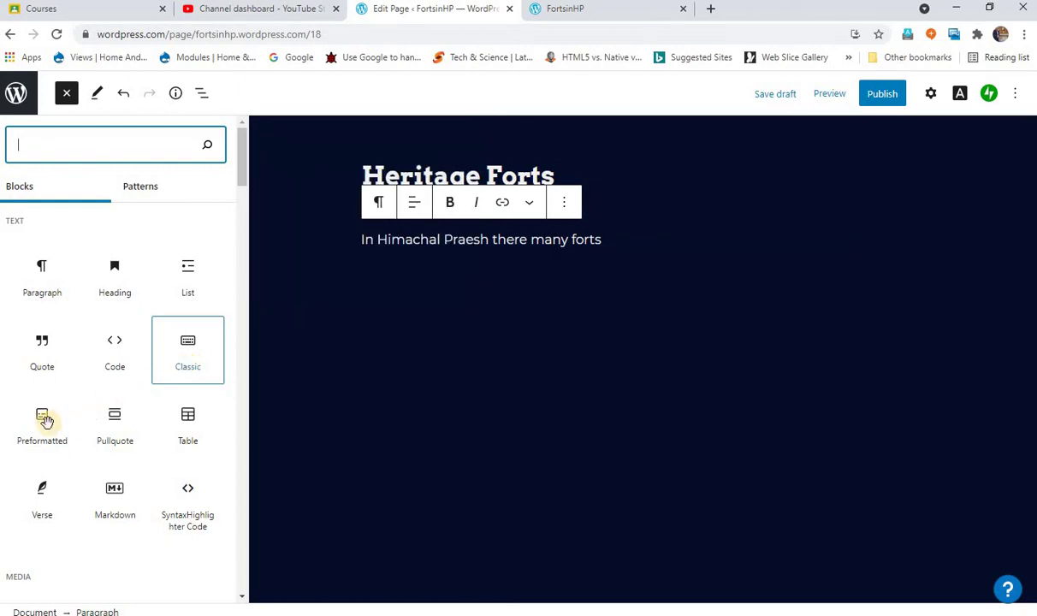
mouse_move(126, 427)
scroll(41, 454, down, 2)
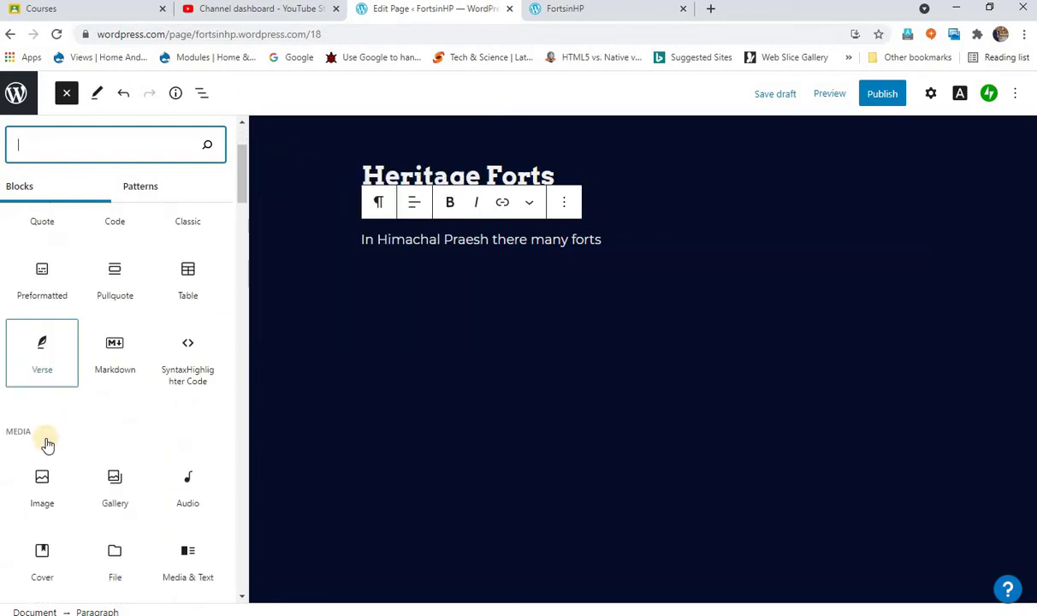
mouse_move(42, 358)
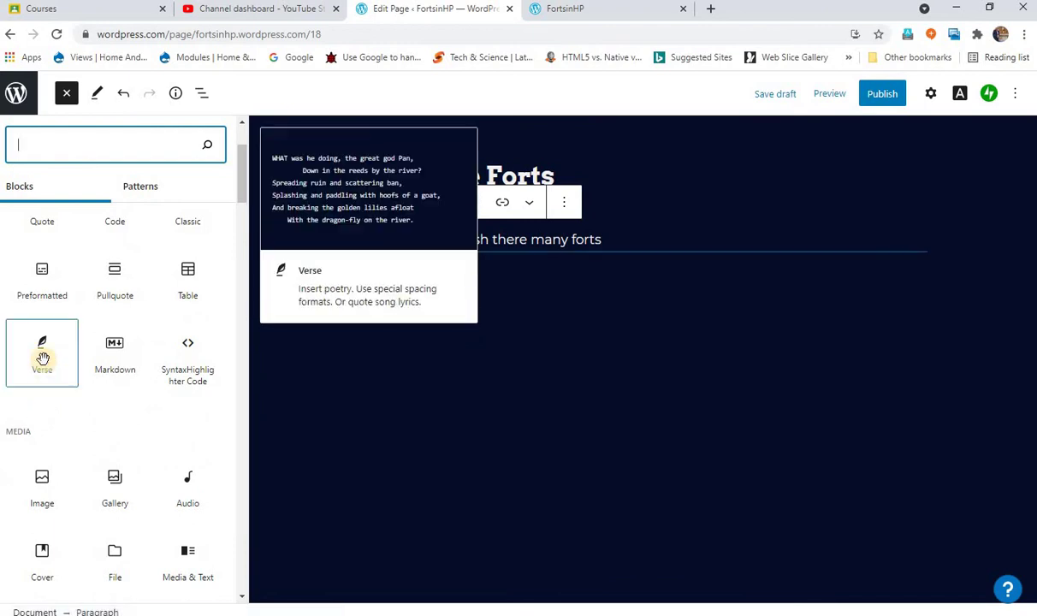
scroll(112, 423, down, 2)
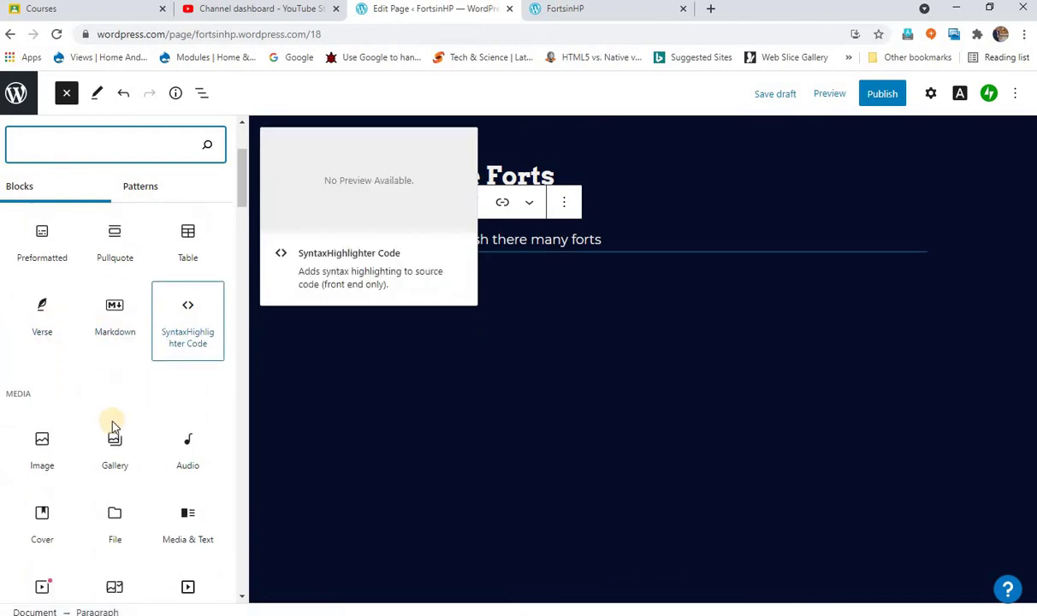
scroll(42, 449, down, 2)
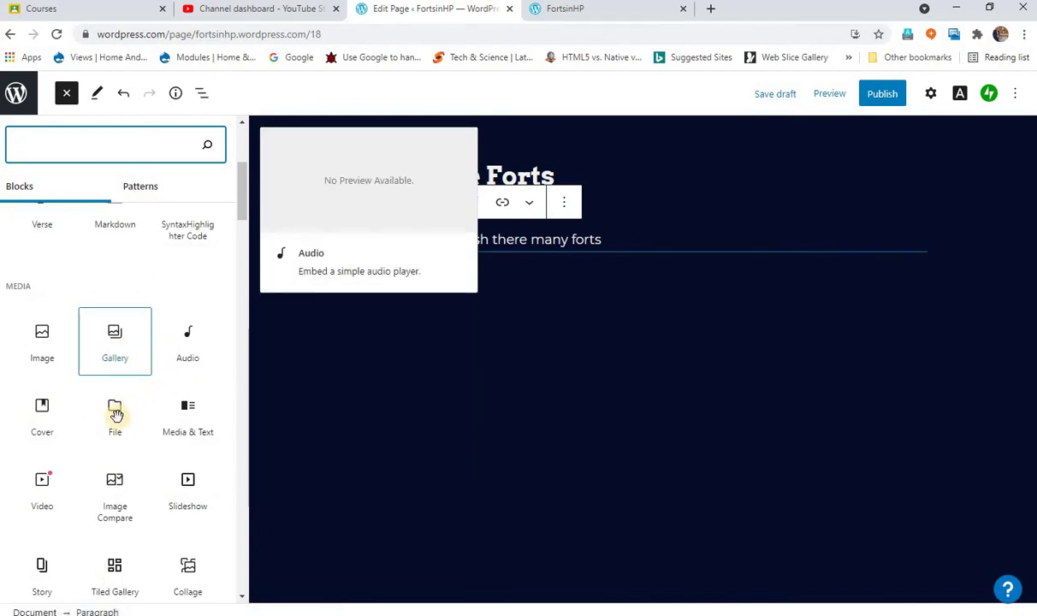
mouse_move(160, 423)
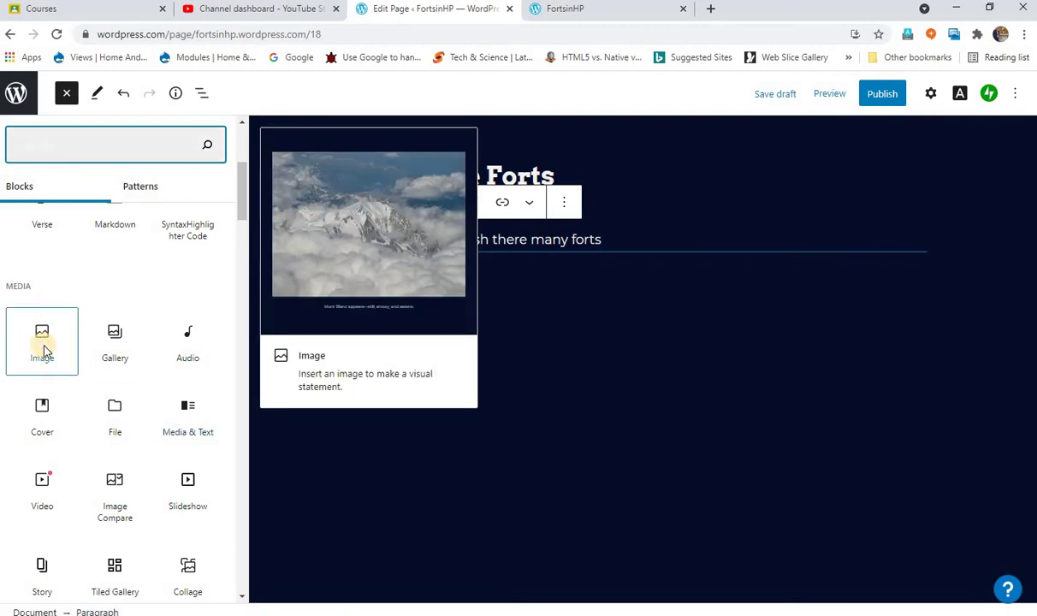
click(46, 351)
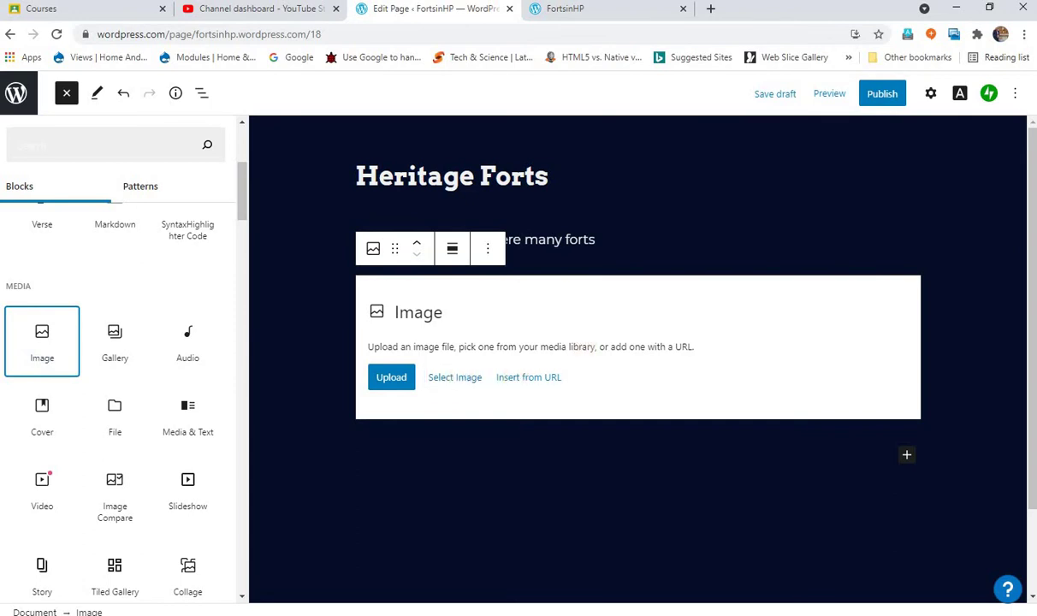
In a new browser tab, search Google for "kangra fort" and show the image results.
click(715, 10)
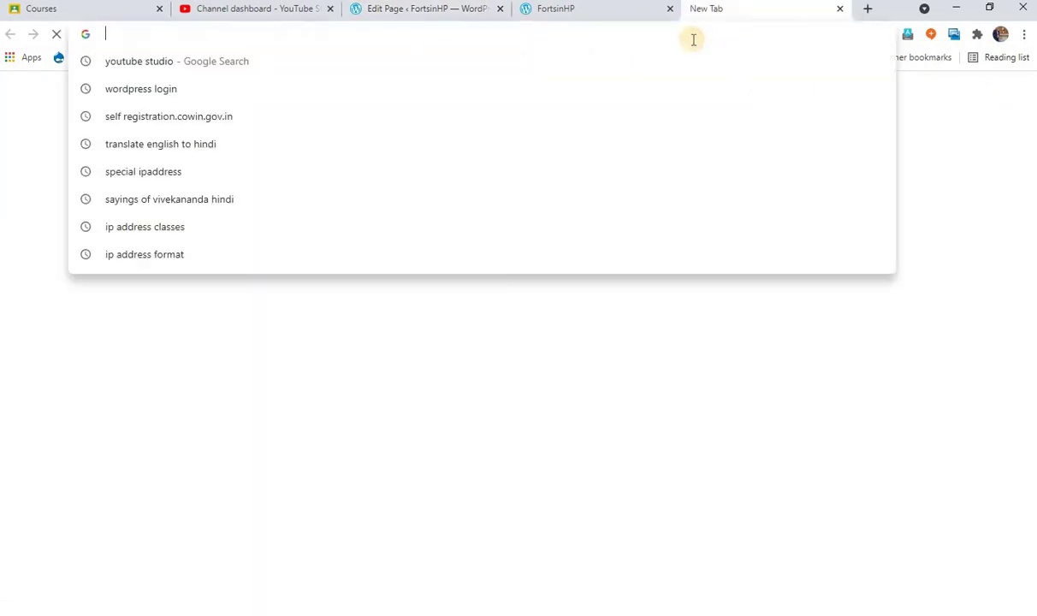
text(fort)
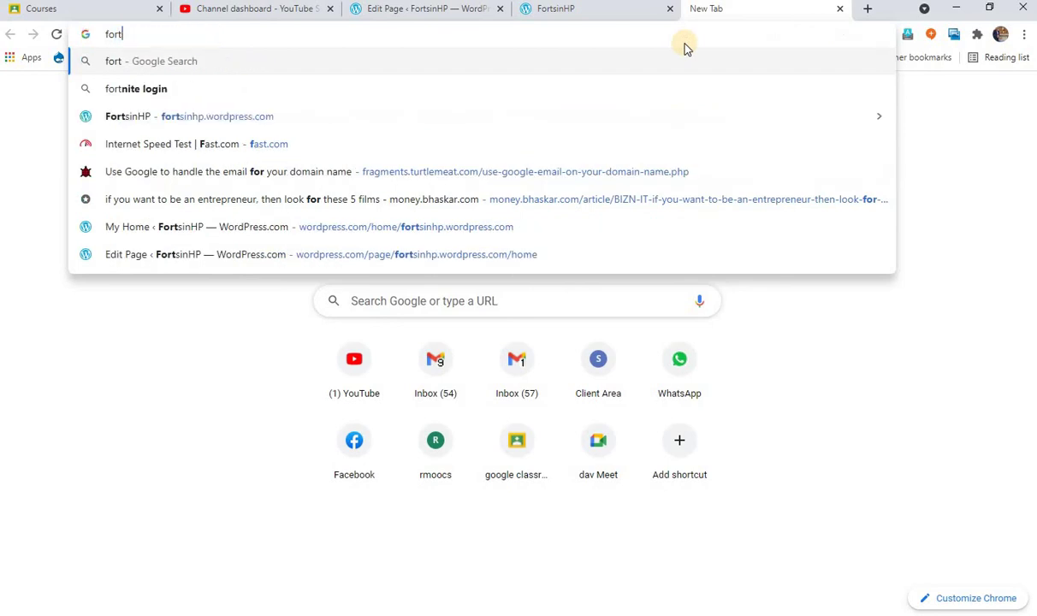
key(BackSpace)
key(BackSpace)
key(BackSpace)
text(kangra f)
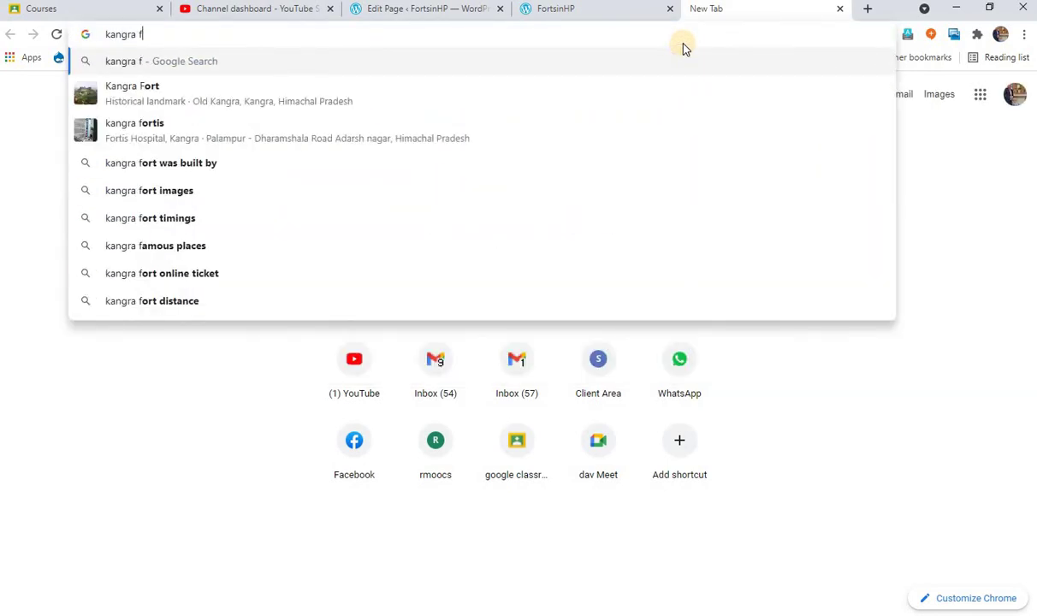
text(ort)
key(Return)
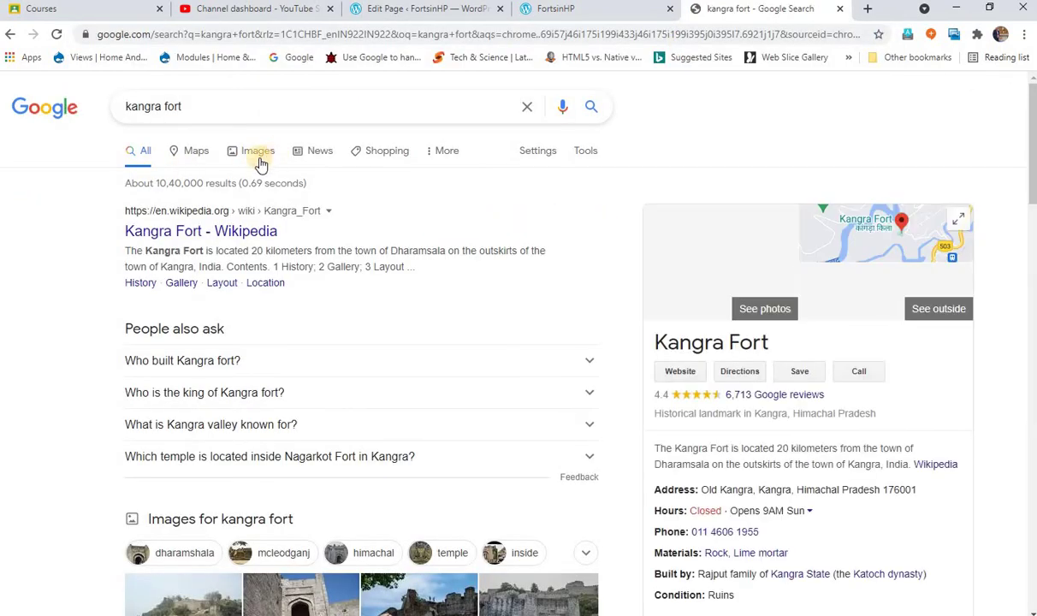
click(261, 162)
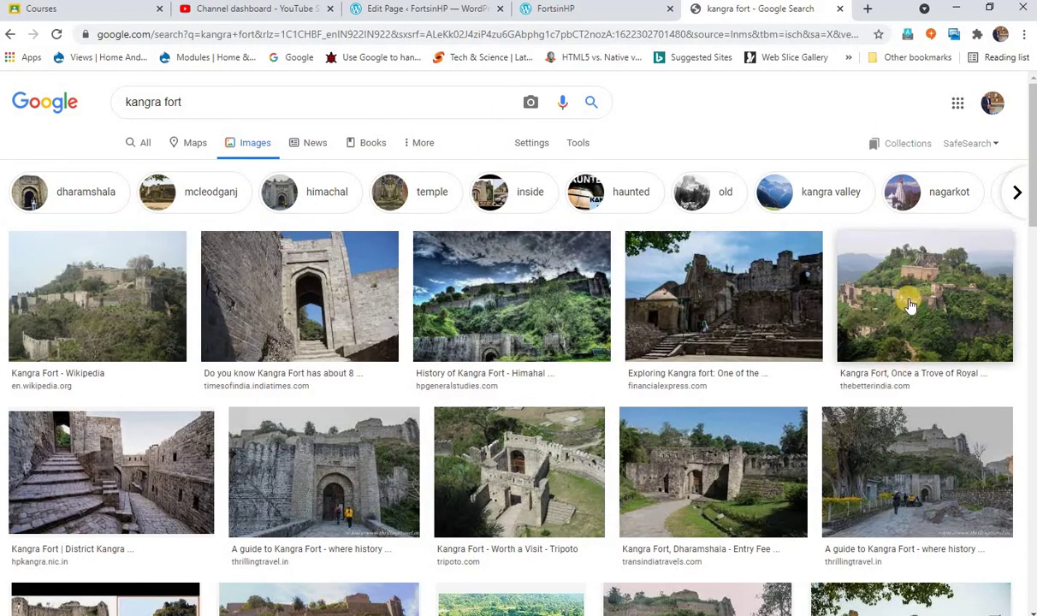
Enlarge the District Kangra picture of the fort's stone stairway and save it to the Desktop as the JPEG "Kangra Fort".
click(150, 473)
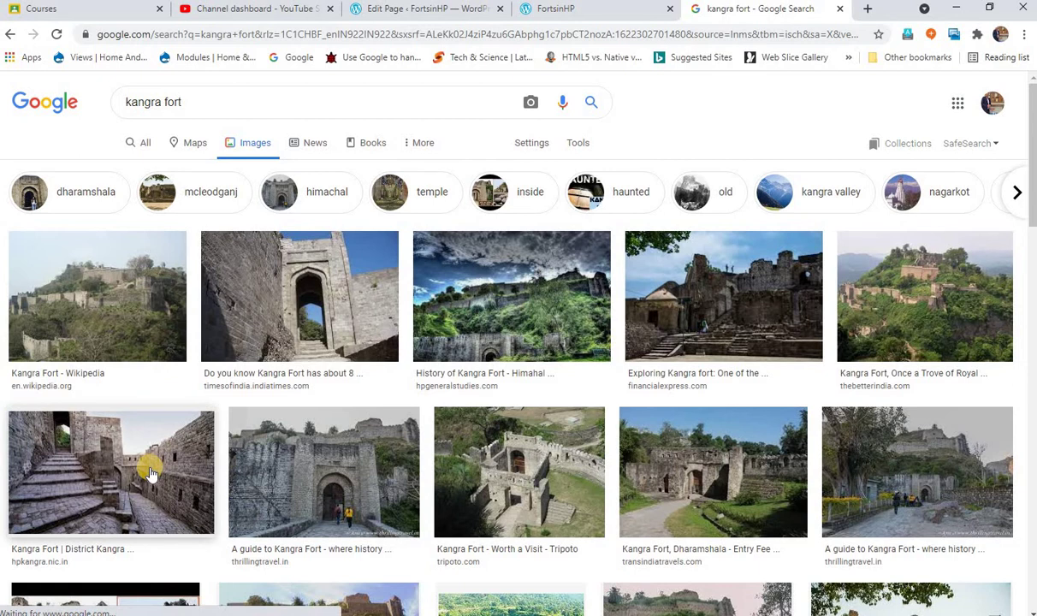
click(100, 469)
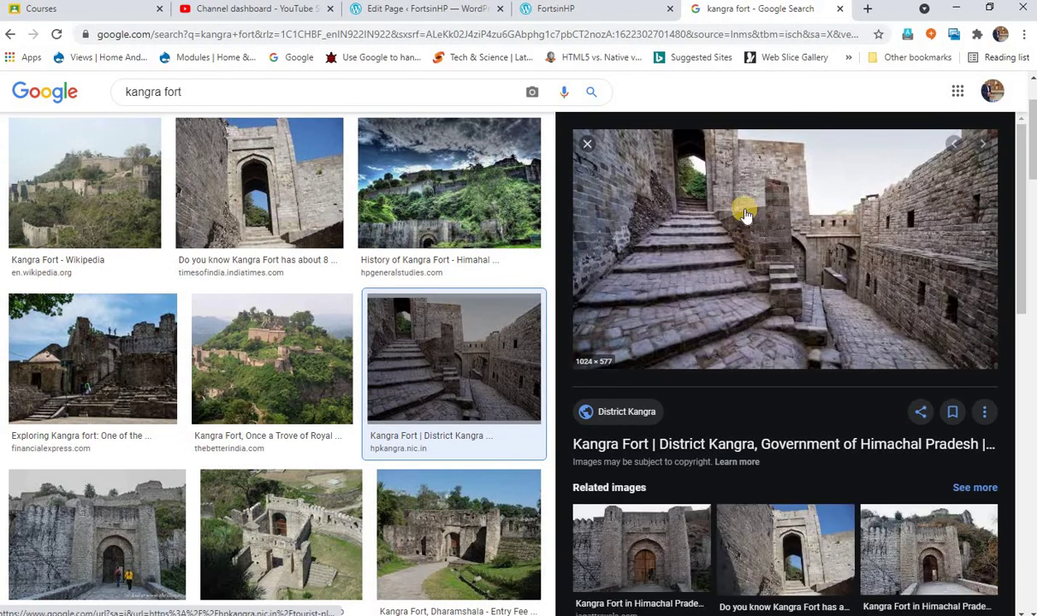
right_click(743, 205)
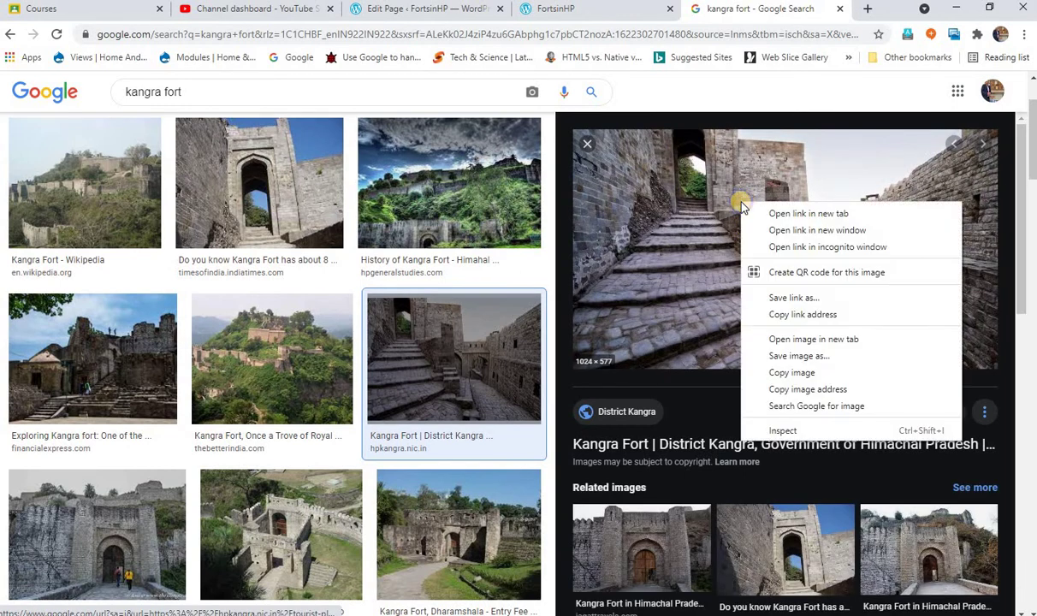
click(791, 373)
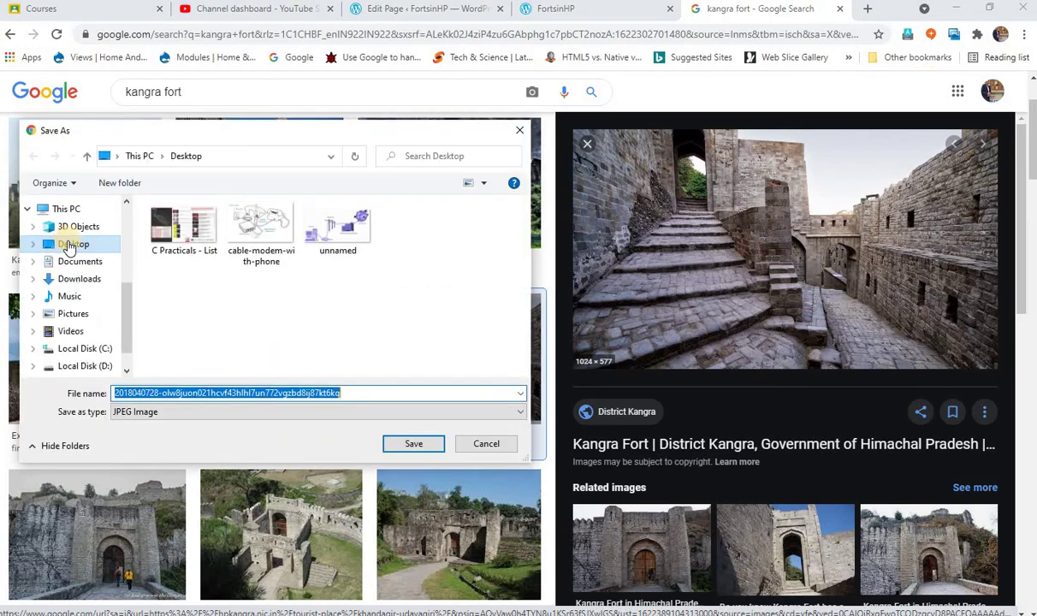
click(71, 246)
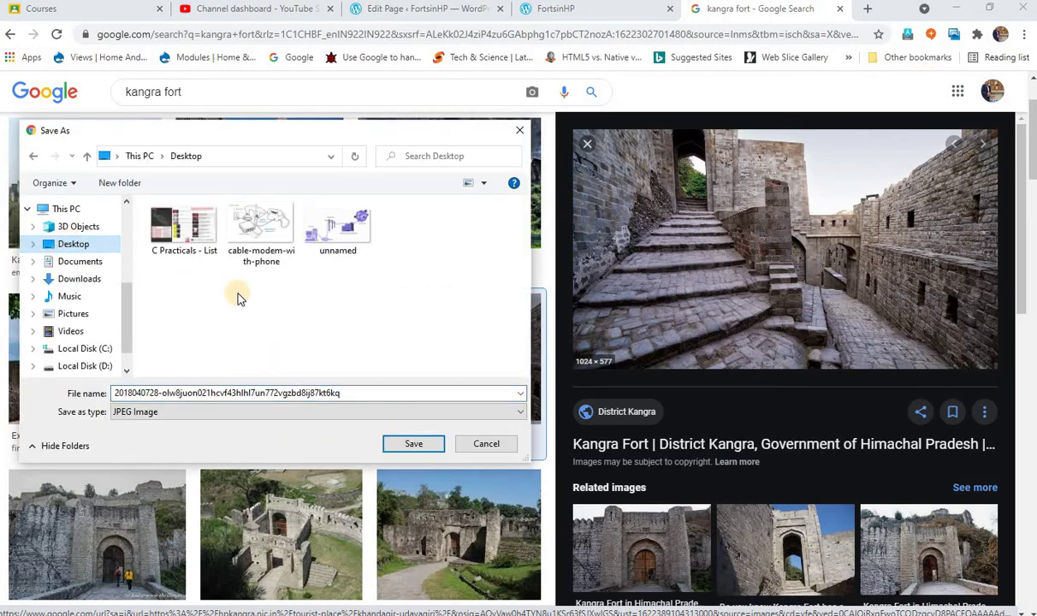
click(351, 393)
double_click(316, 392)
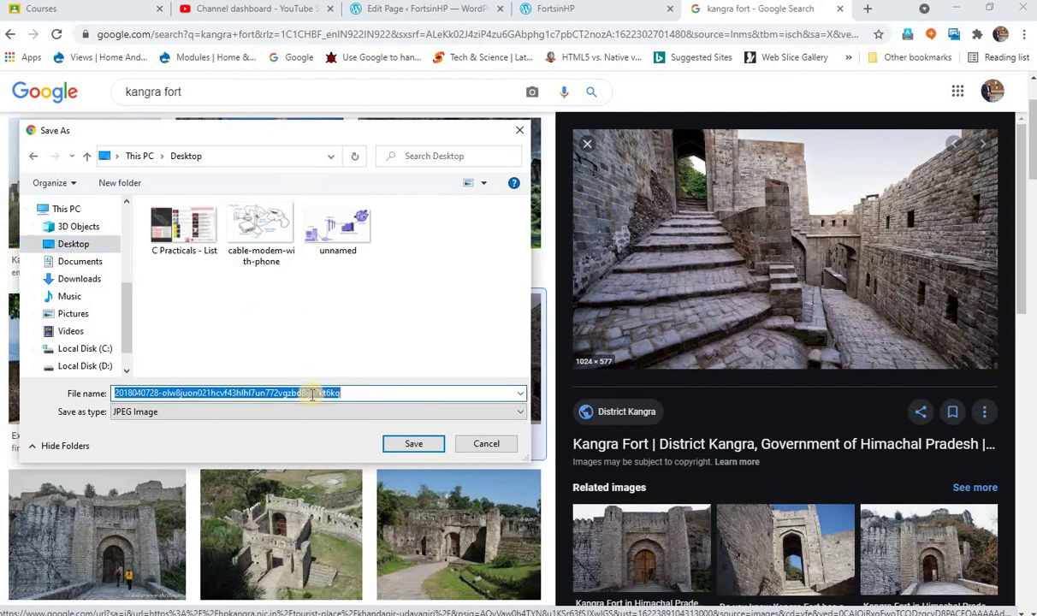
text(Kangra Fort)
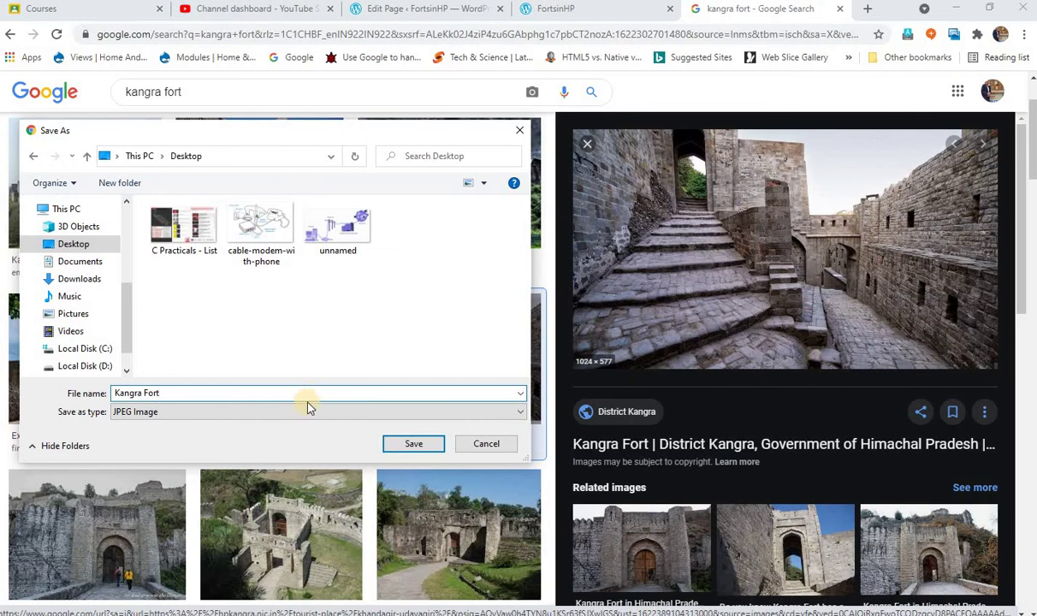
click(416, 449)
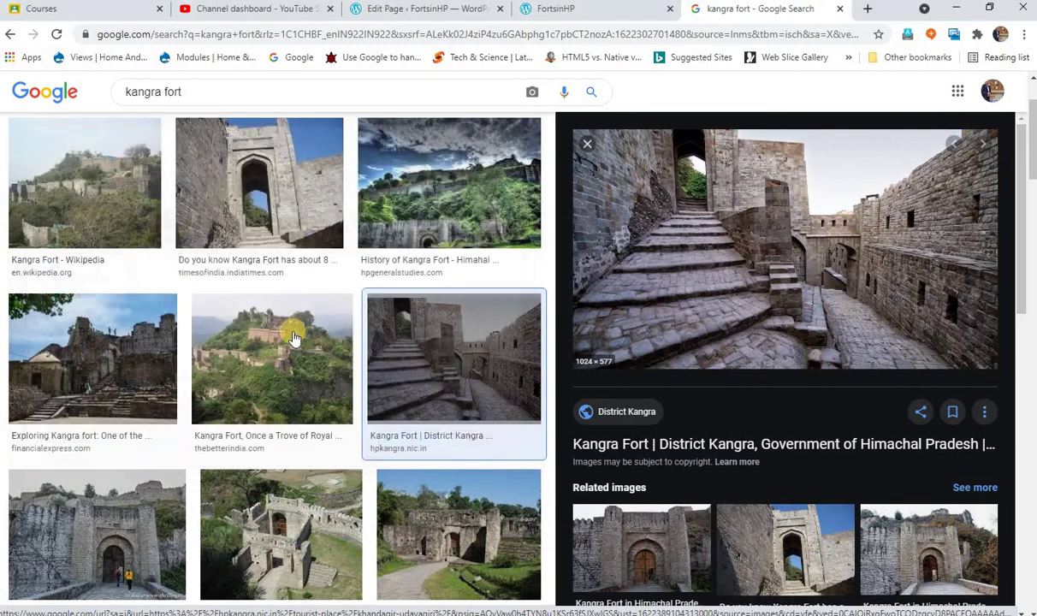
Copy the link address of the enlarged stairway picture and return to the Heritage Forts page editor.
right_click(718, 243)
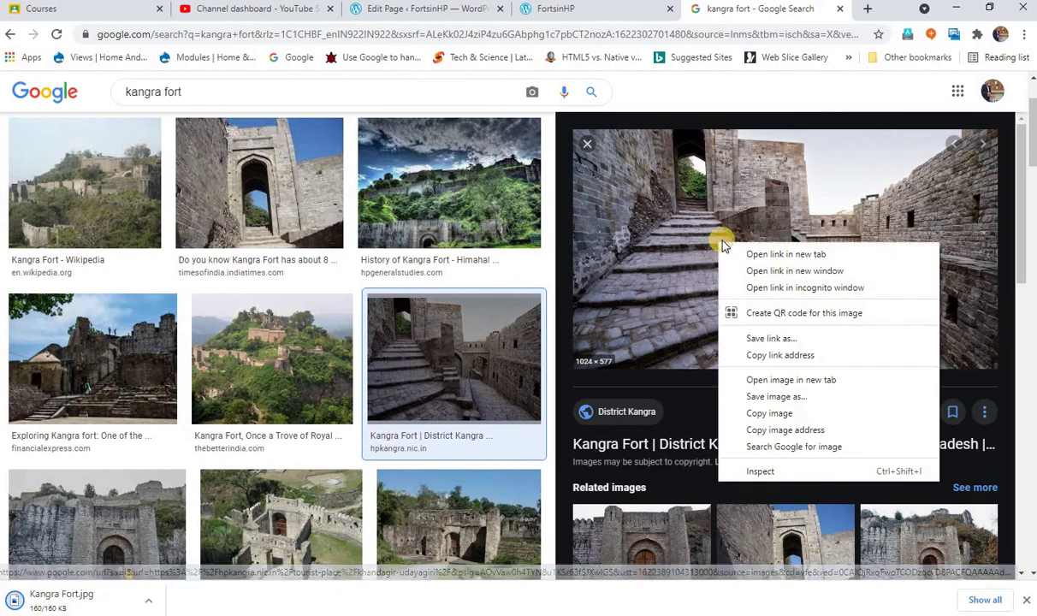
click(784, 357)
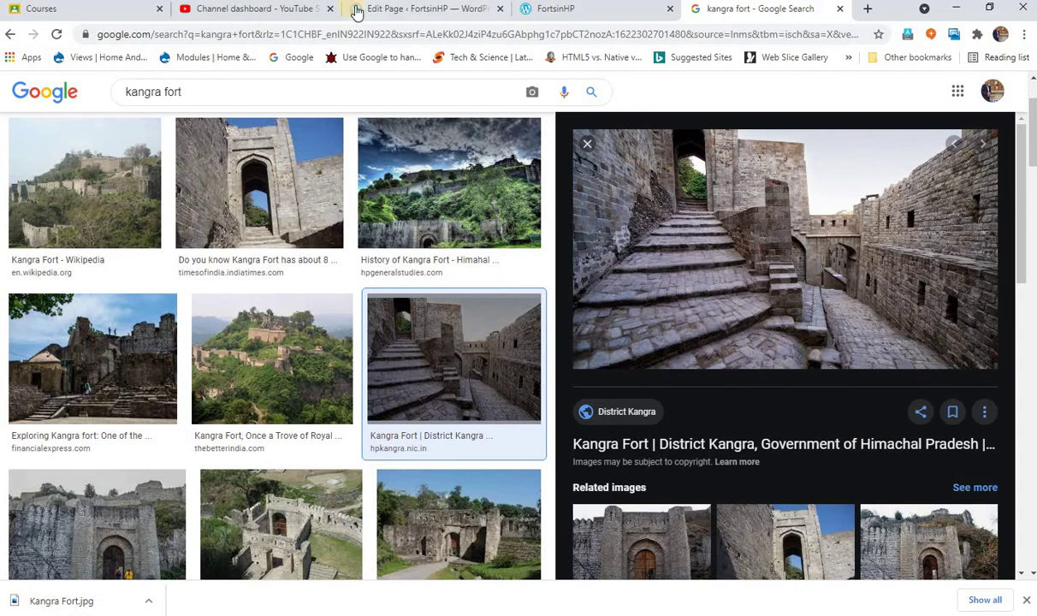
click(393, 12)
click(562, 12)
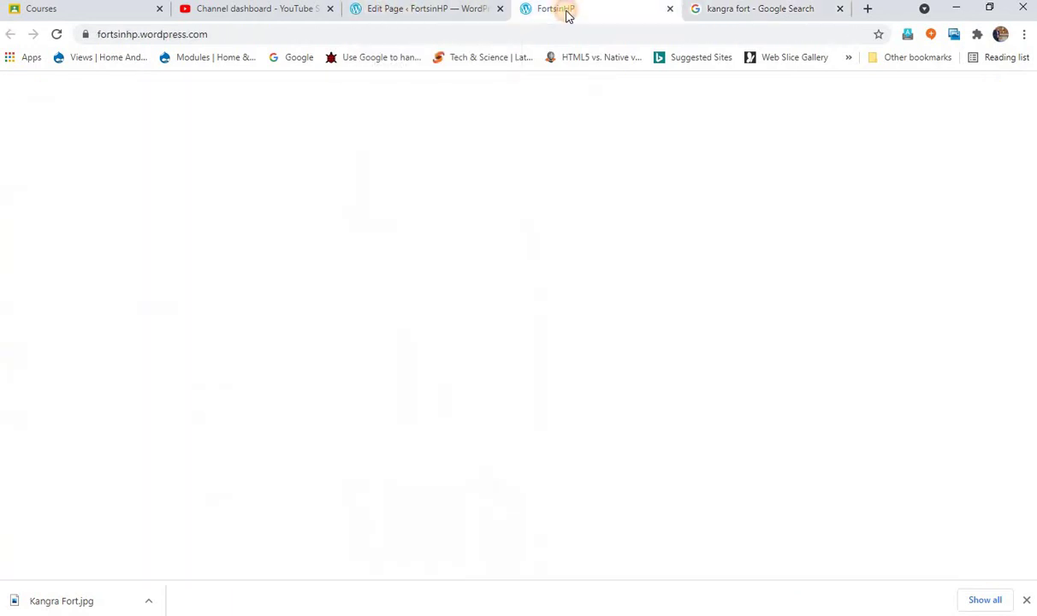
click(461, 12)
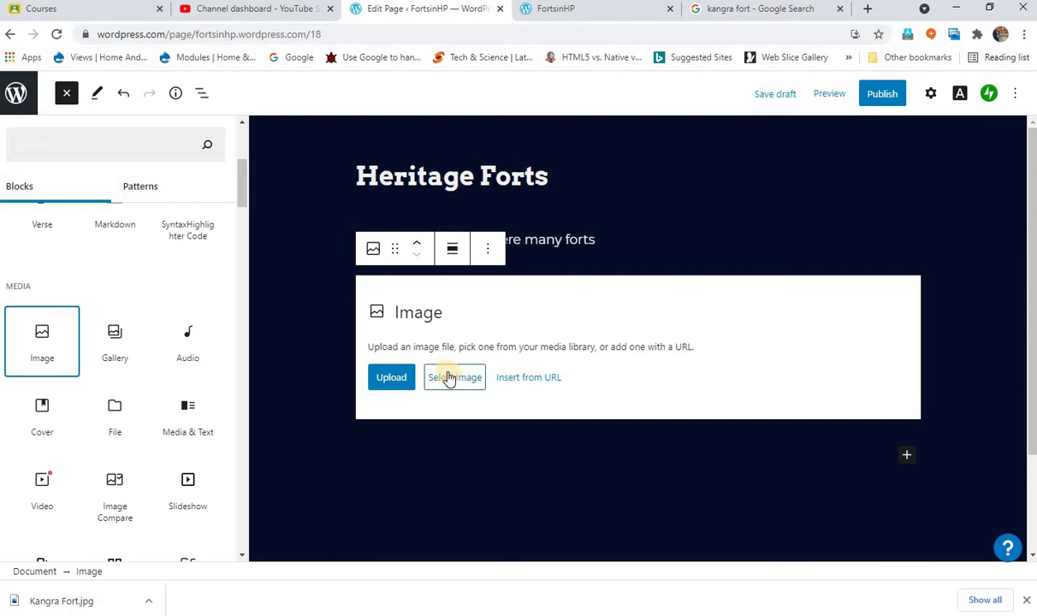
Try to fill the Image block from a URL using the copied link address.
click(538, 388)
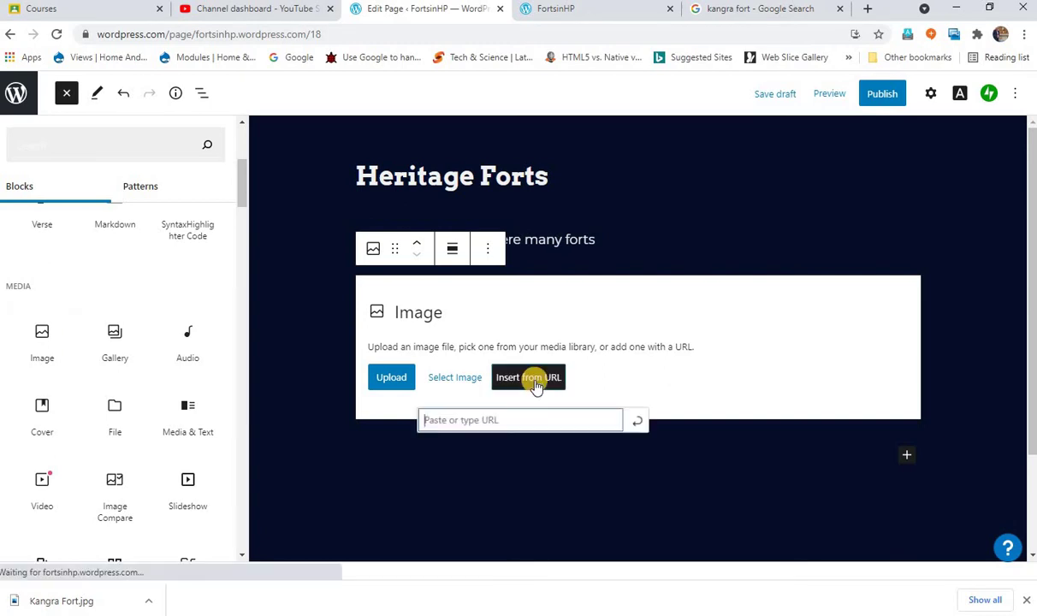
right_click(495, 420)
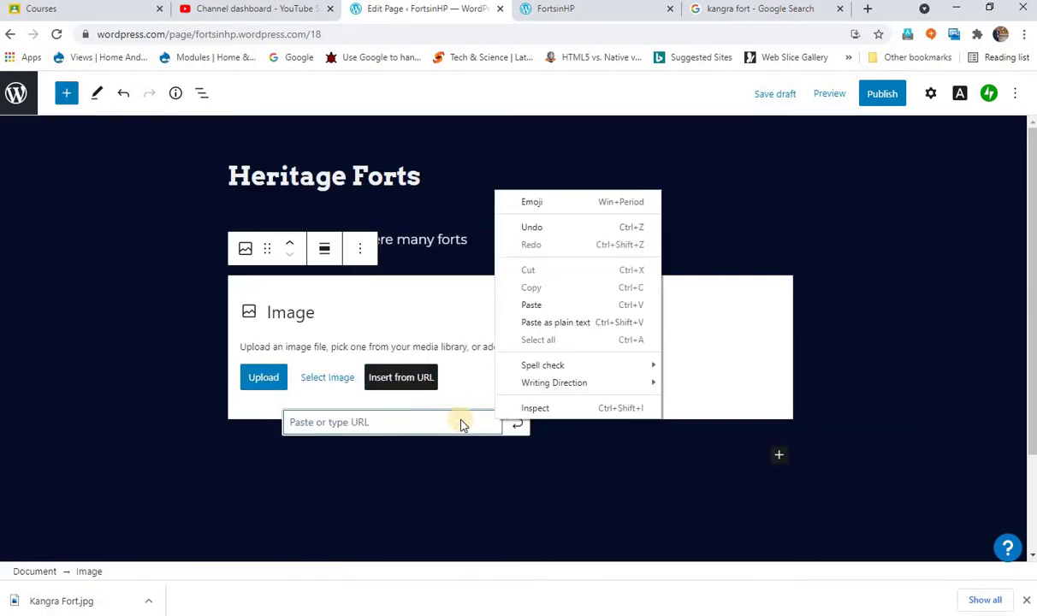
click(535, 305)
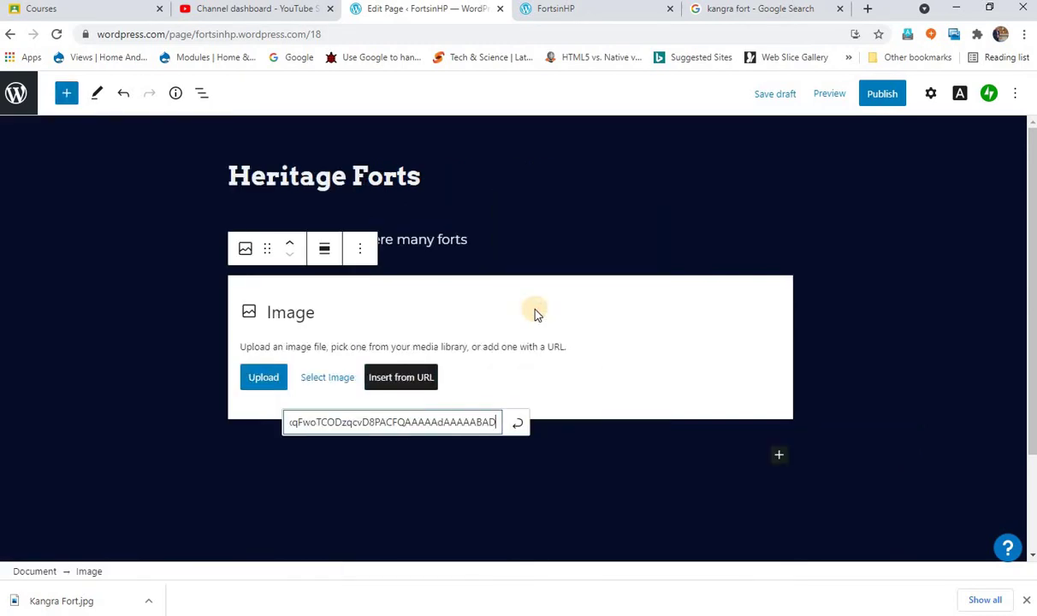
click(516, 423)
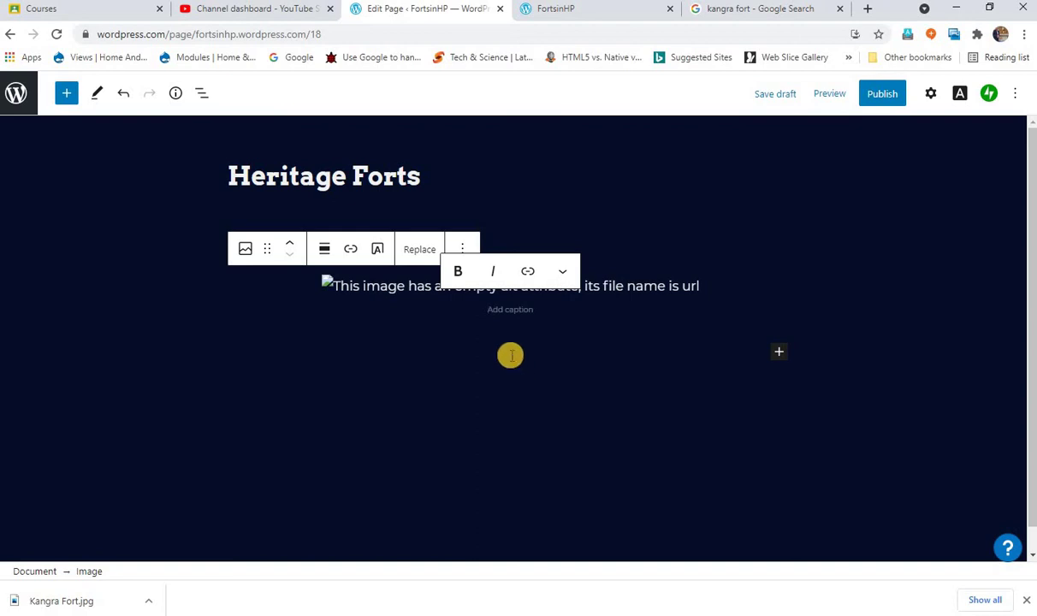
Copy the image address of the stairway picture from the Google results and go back to the page editor.
click(775, 12)
right_click(764, 281)
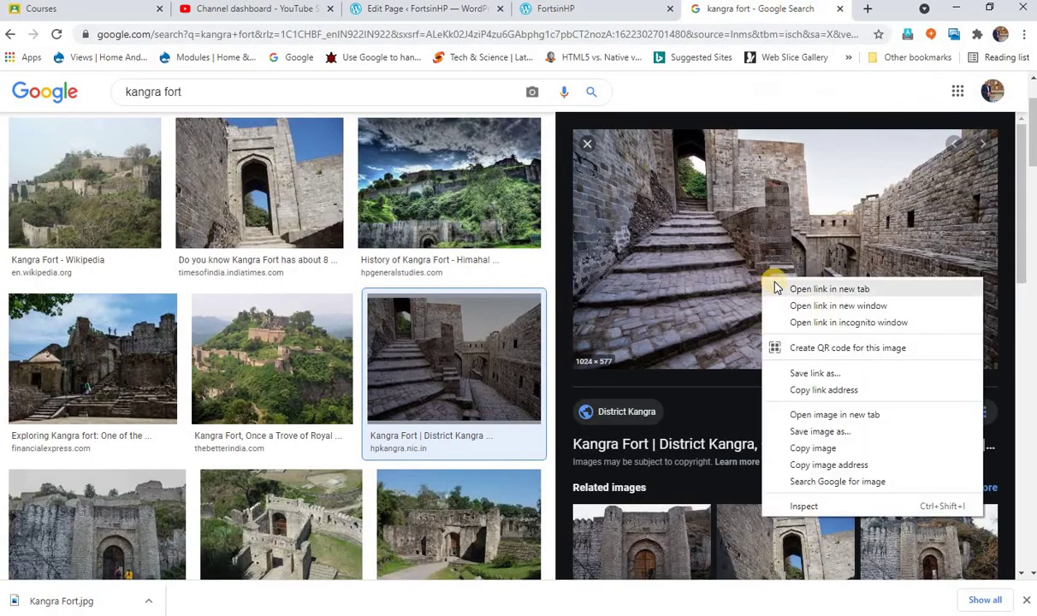
click(844, 464)
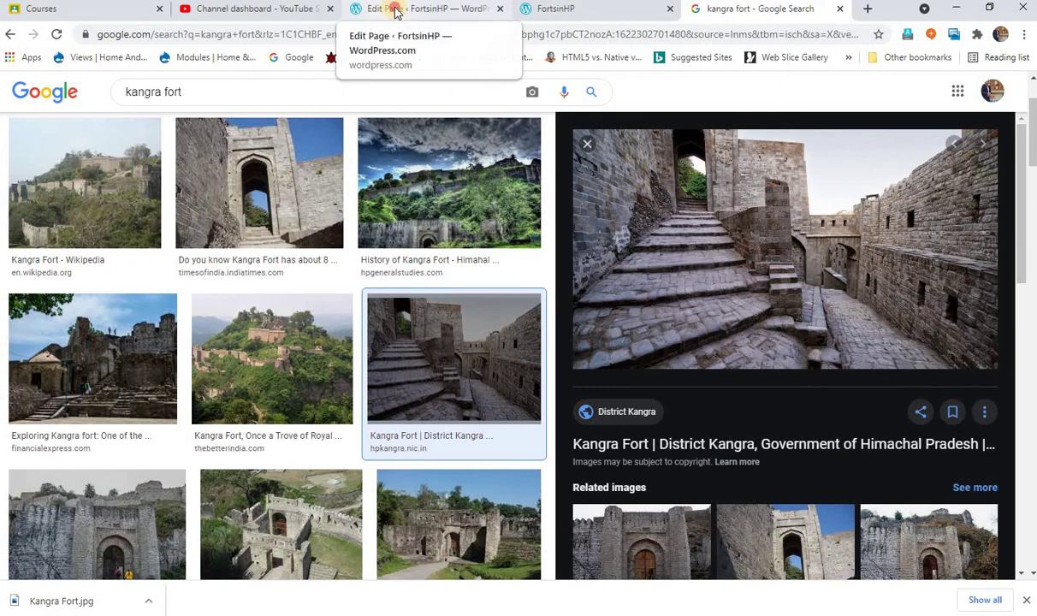
click(389, 11)
click(587, 10)
click(417, 9)
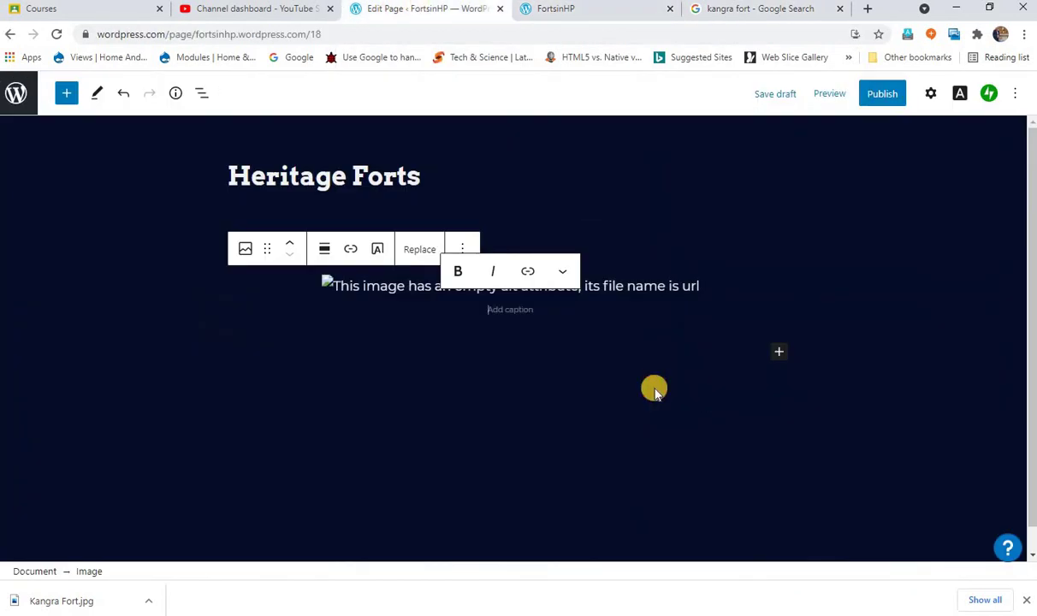
Replace the Image block's media URL with the copied image address of the Kangra Fort stairway picture.
click(528, 274)
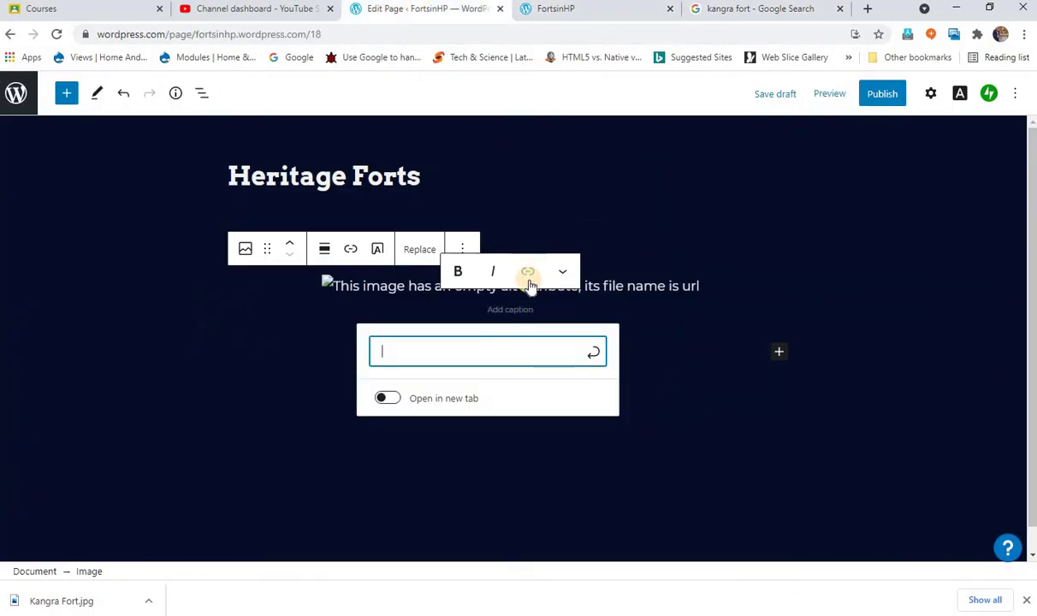
click(327, 280)
click(381, 285)
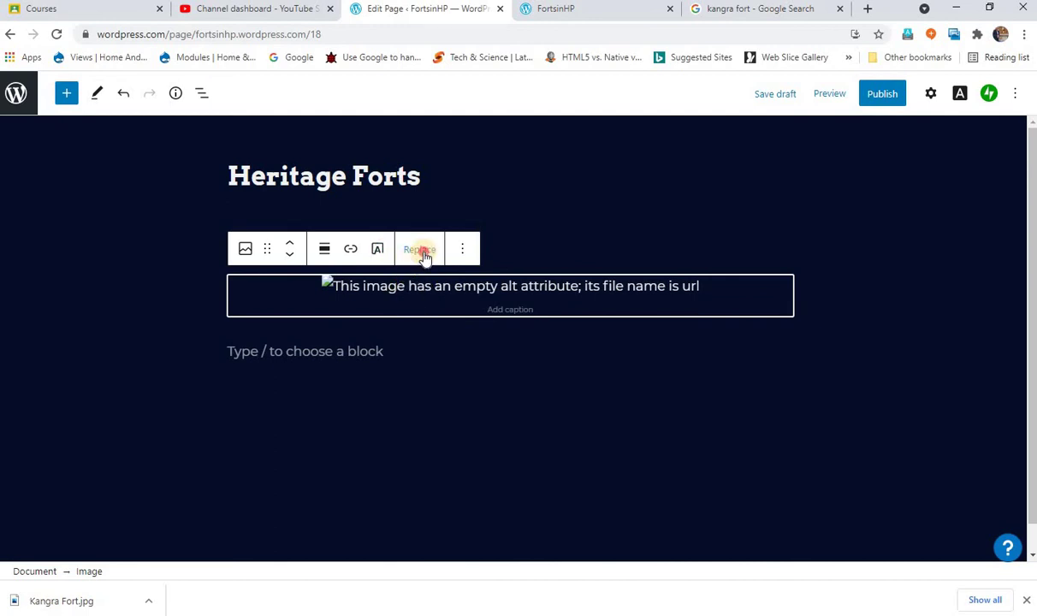
click(419, 249)
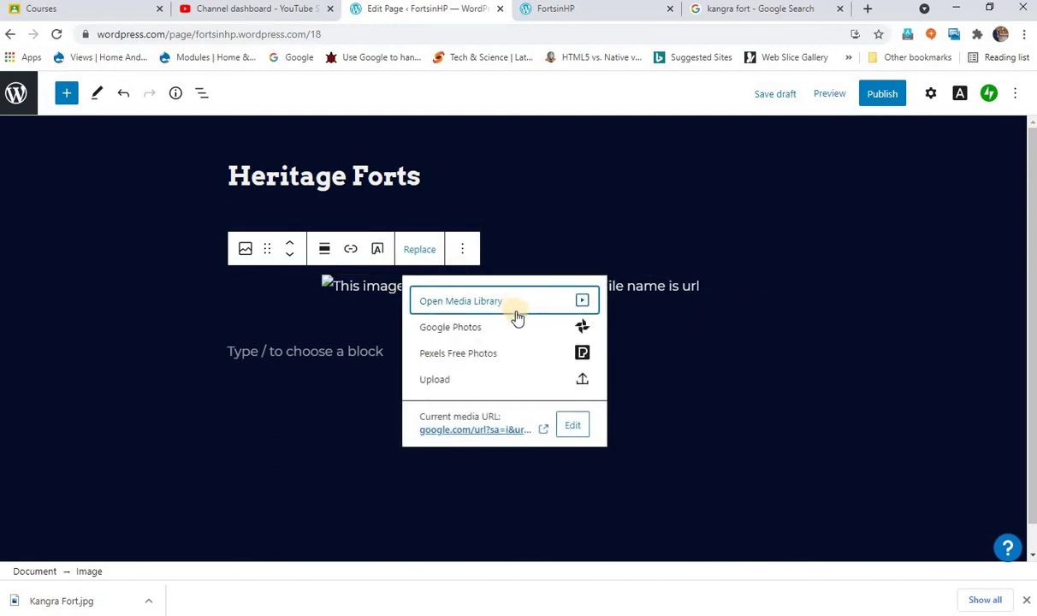
click(572, 426)
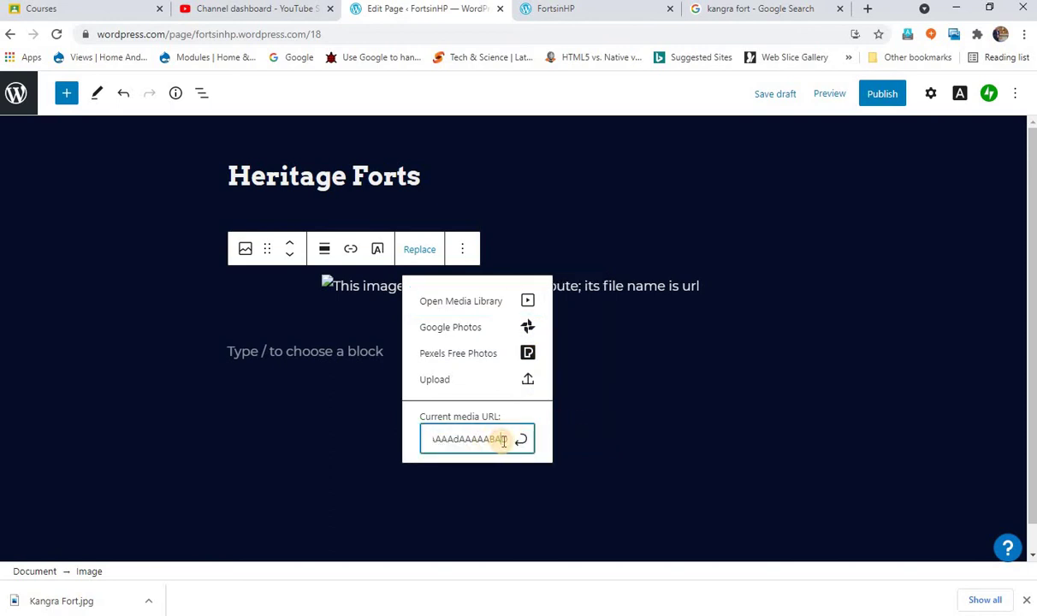
key(ctrl+a)
key(ctrl+v)
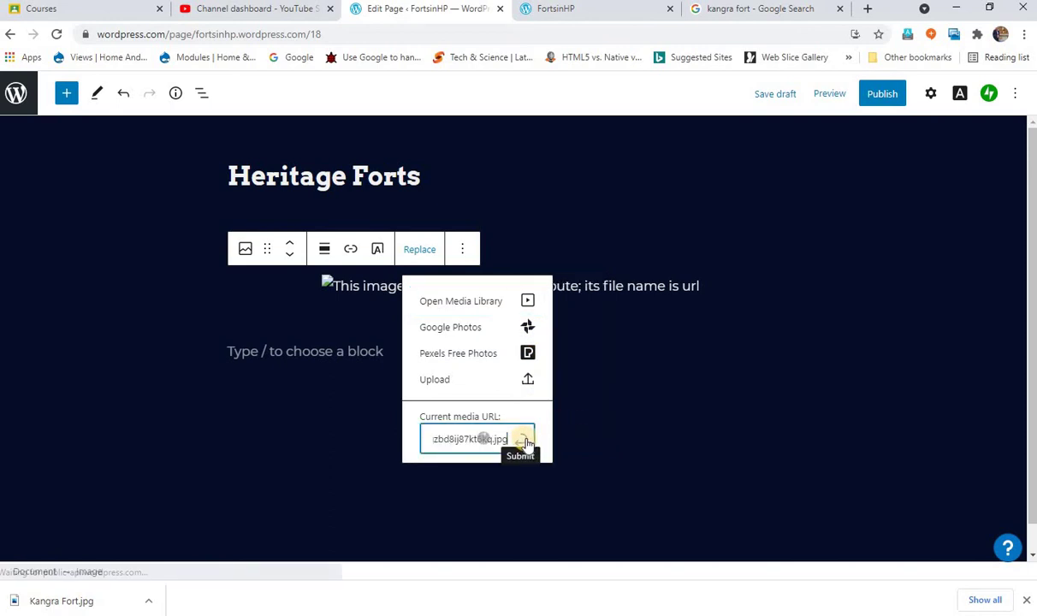
click(525, 441)
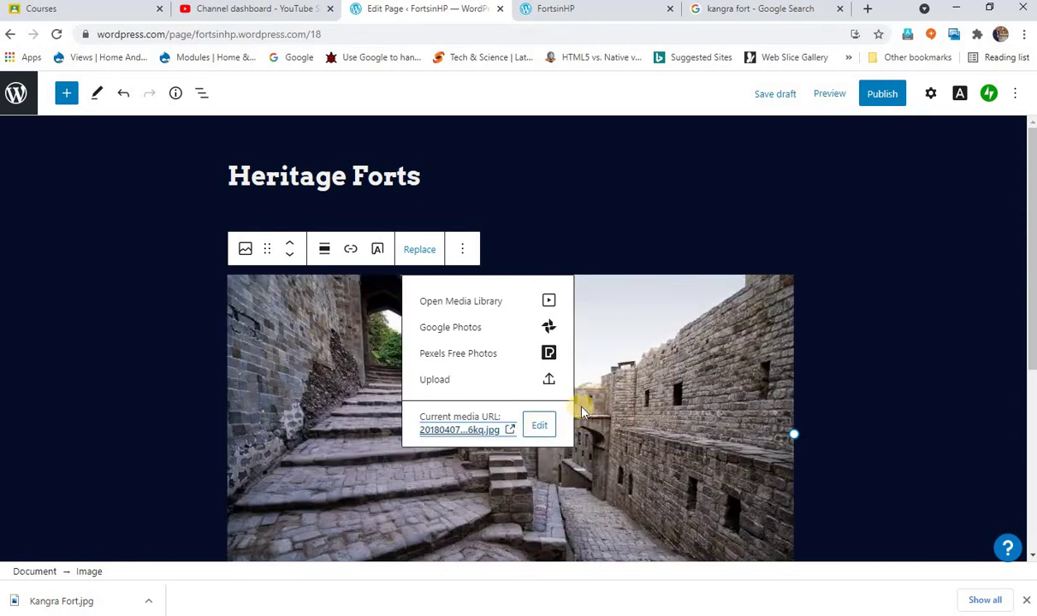
click(830, 358)
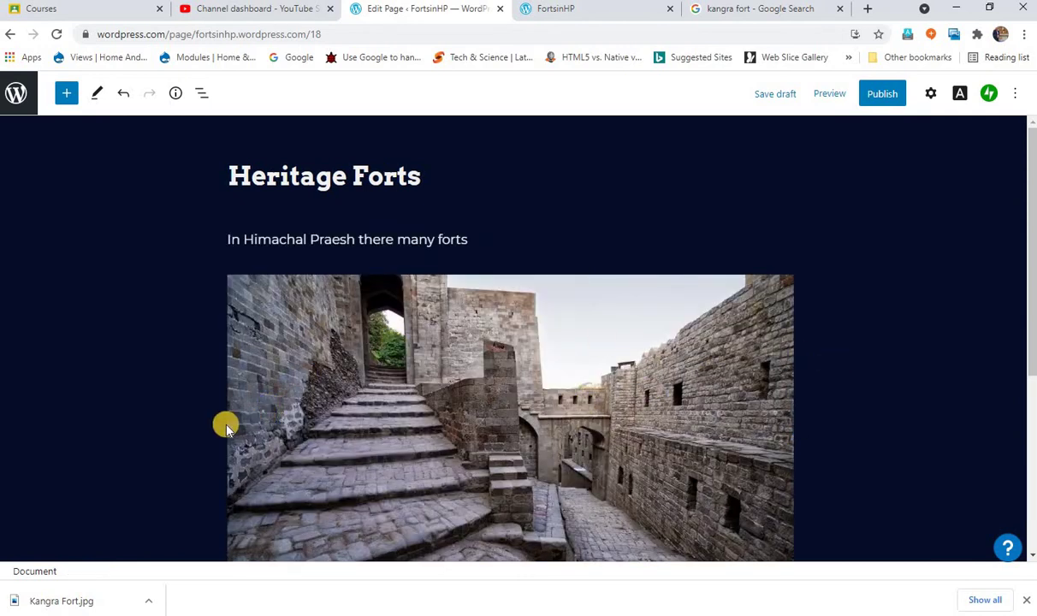
Copy the link address of the stairway picture from the Google results and return to the Heritage Forts page editor.
scroll(224, 423, down, 3)
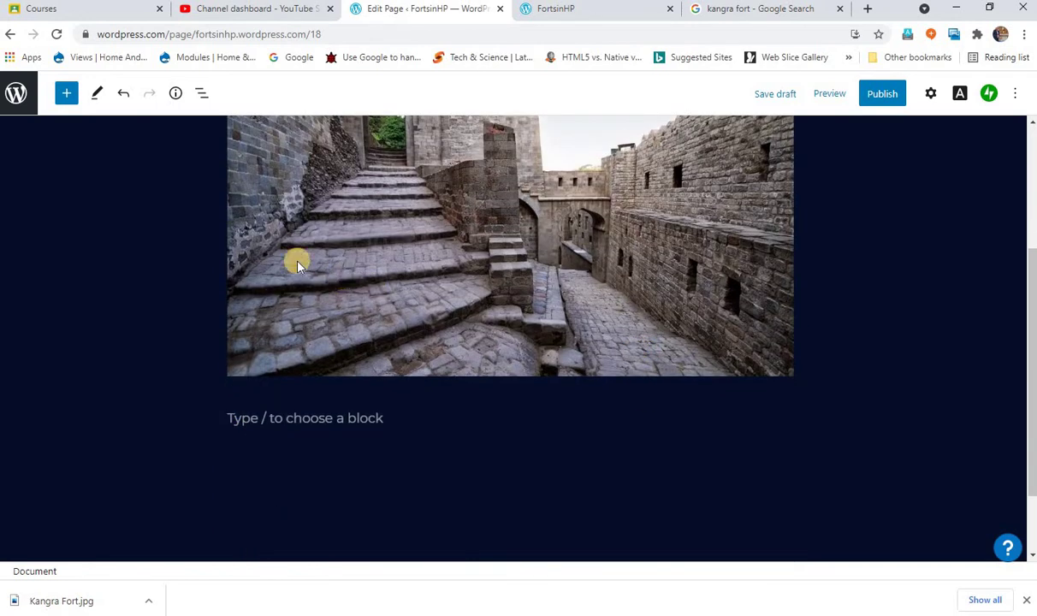
scroll(291, 263, up, 3)
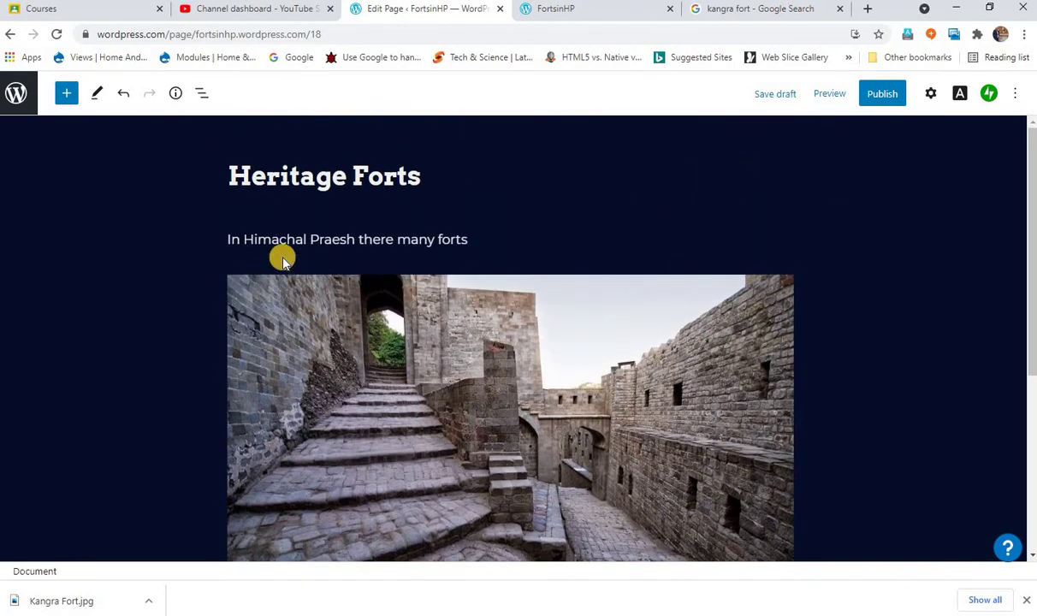
scroll(283, 261, down, 3)
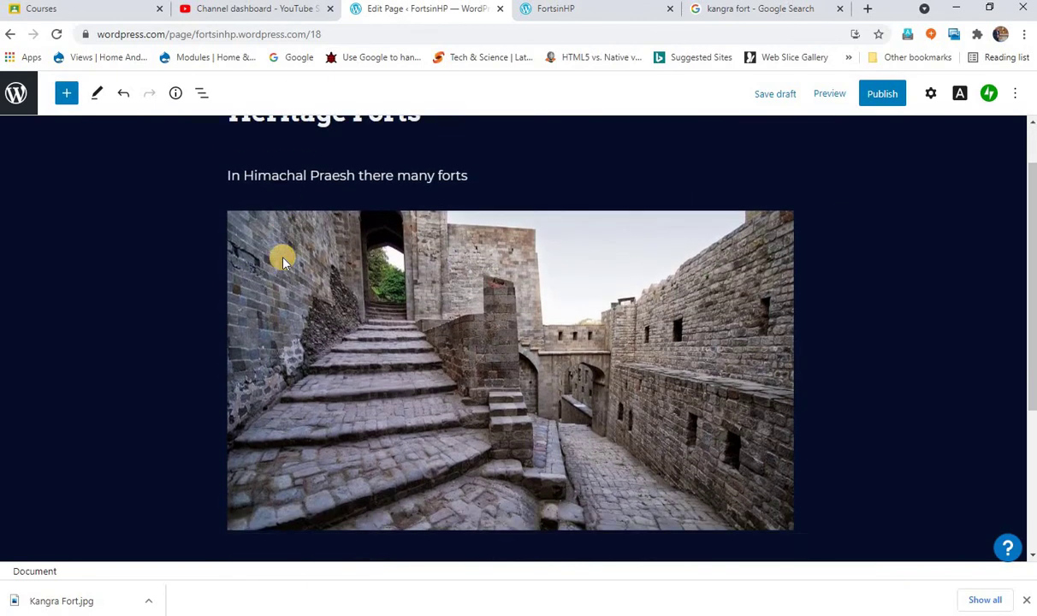
click(780, 7)
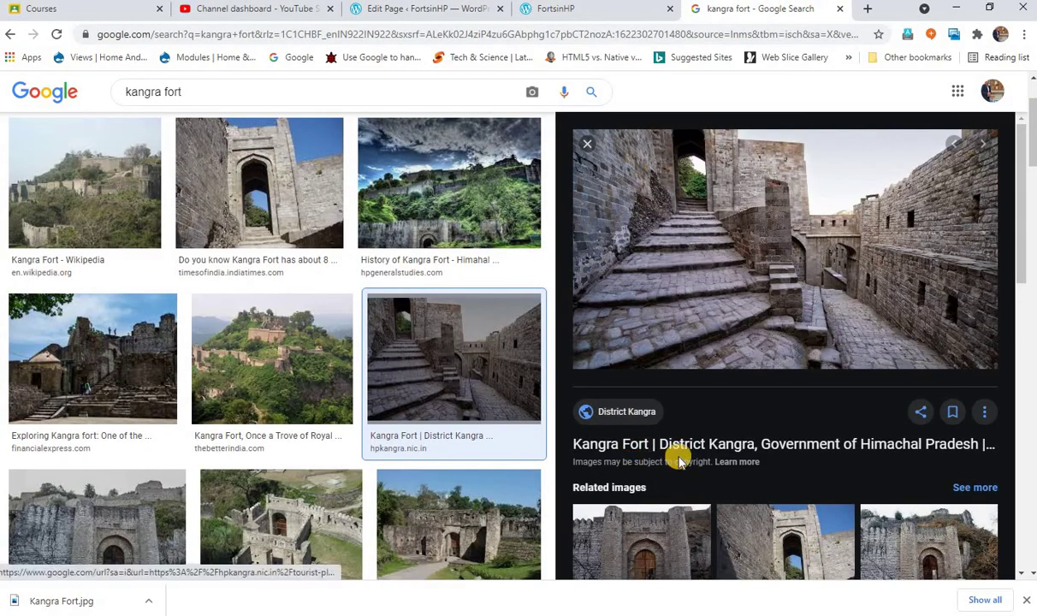
right_click(665, 298)
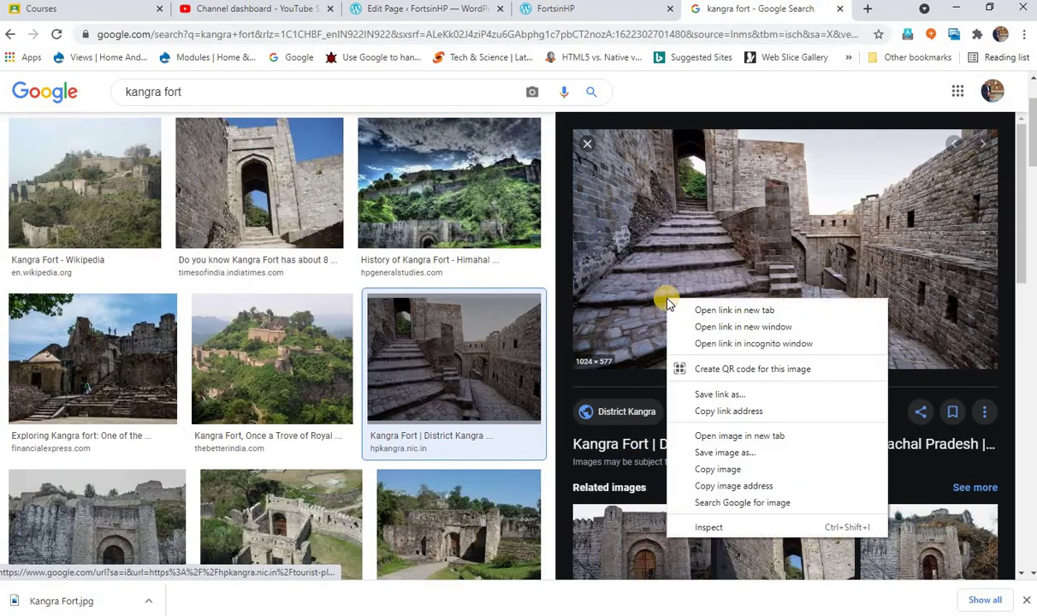
click(719, 412)
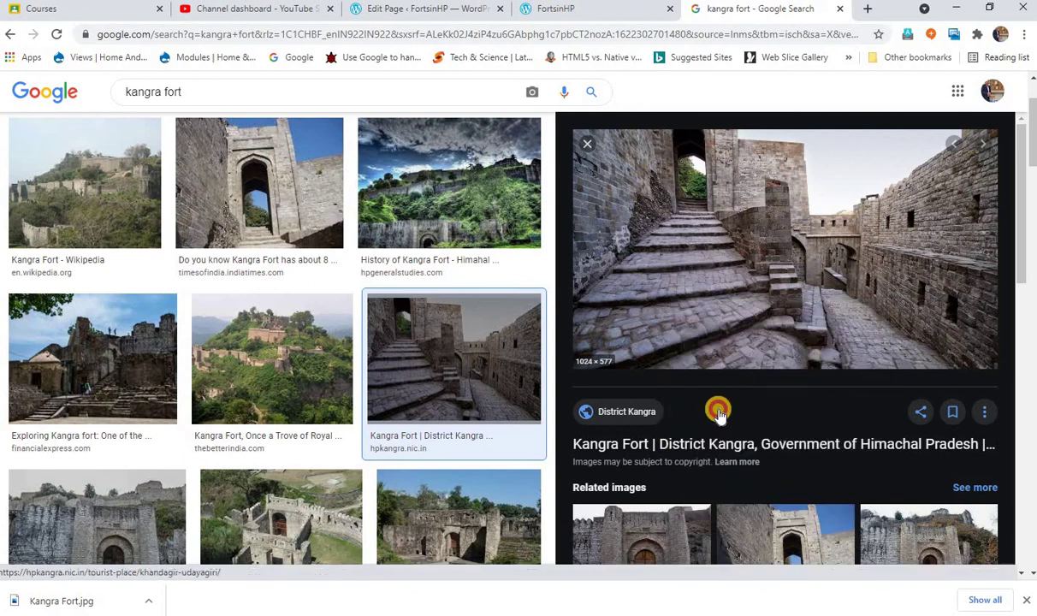
click(396, 12)
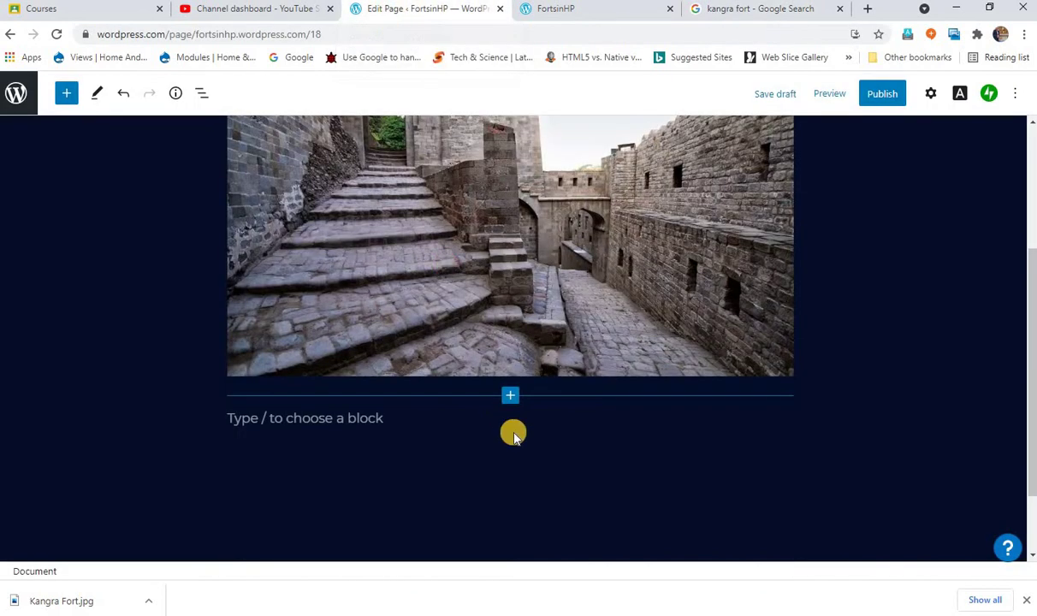
Examine the fort image block's additional options, transform choices and available styles.
click(516, 344)
scroll(515, 340, up, 2)
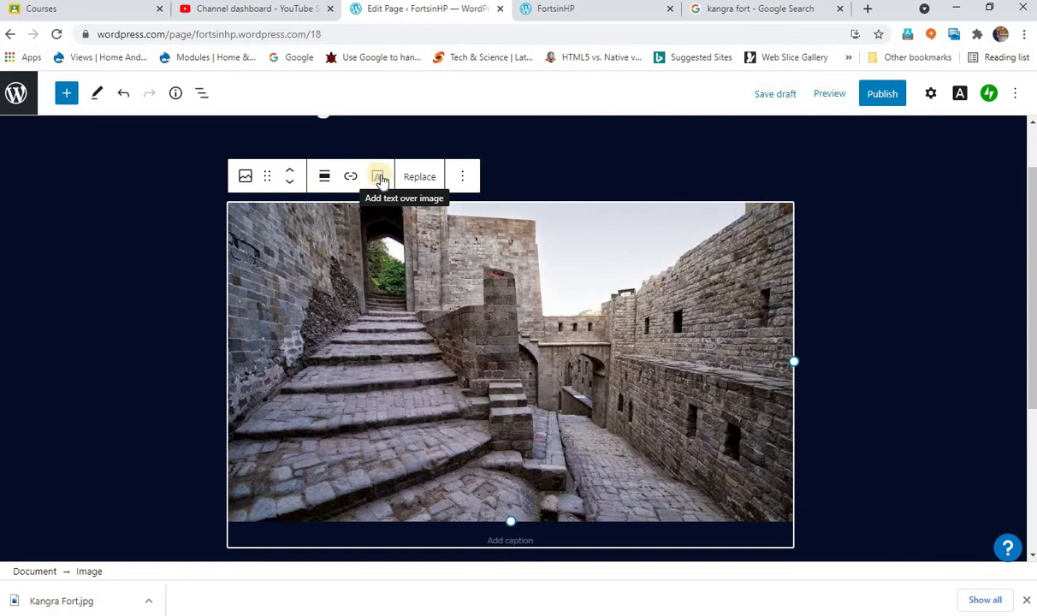
click(462, 176)
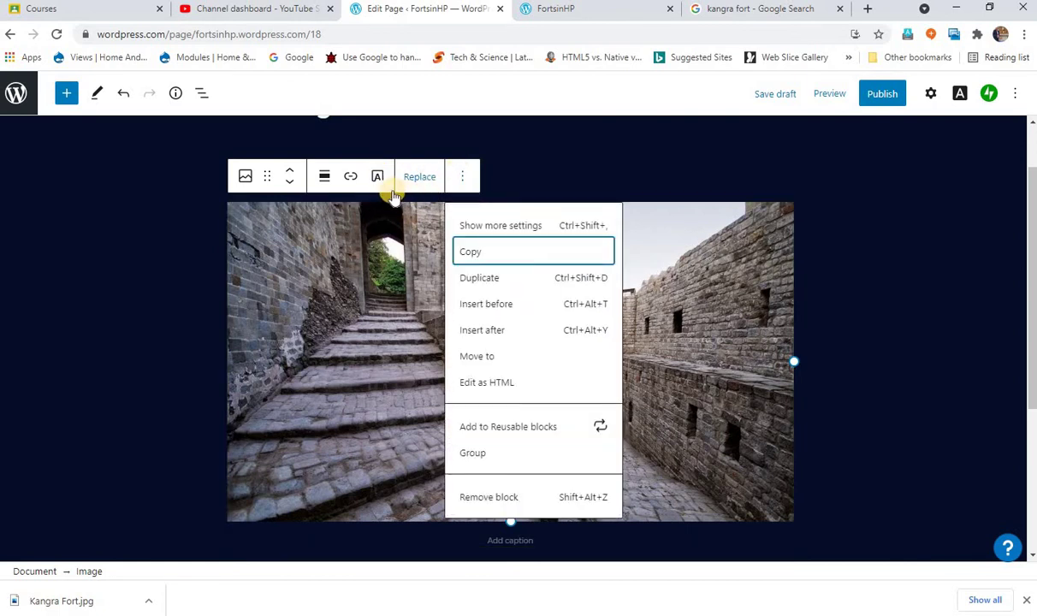
click(247, 178)
click(247, 177)
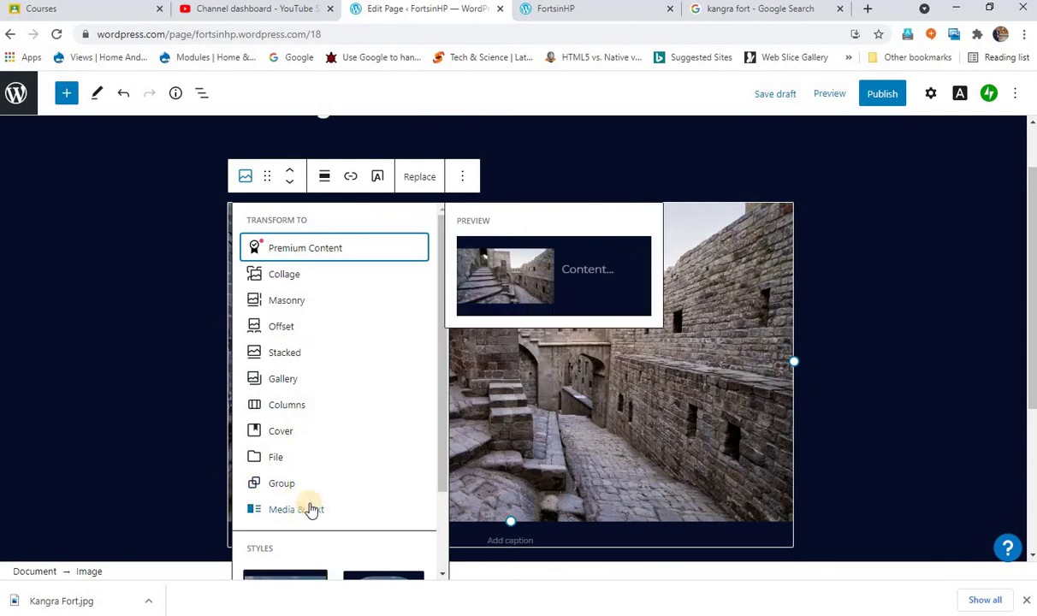
scroll(332, 422, down, 2)
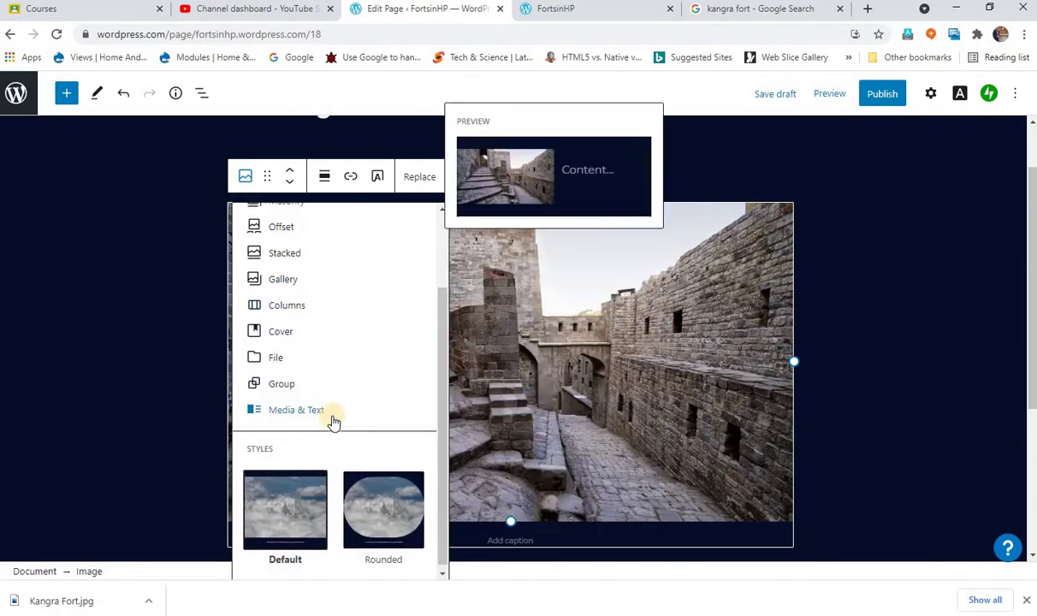
scroll(332, 422, up, 2)
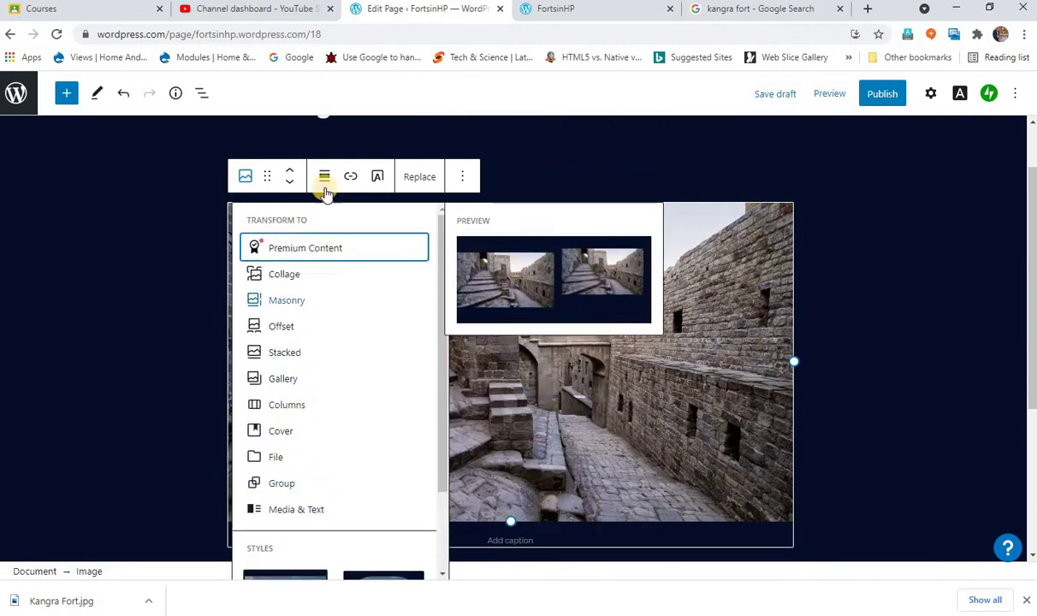
Add text over the fort image and paste the copied link address as the overlay text.
click(379, 176)
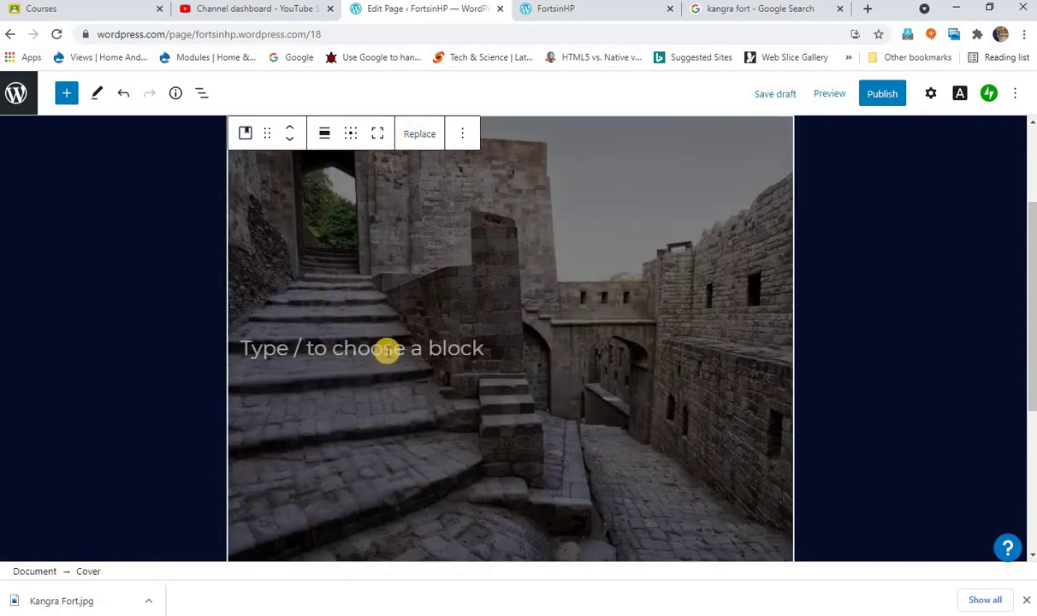
right_click(388, 352)
click(437, 465)
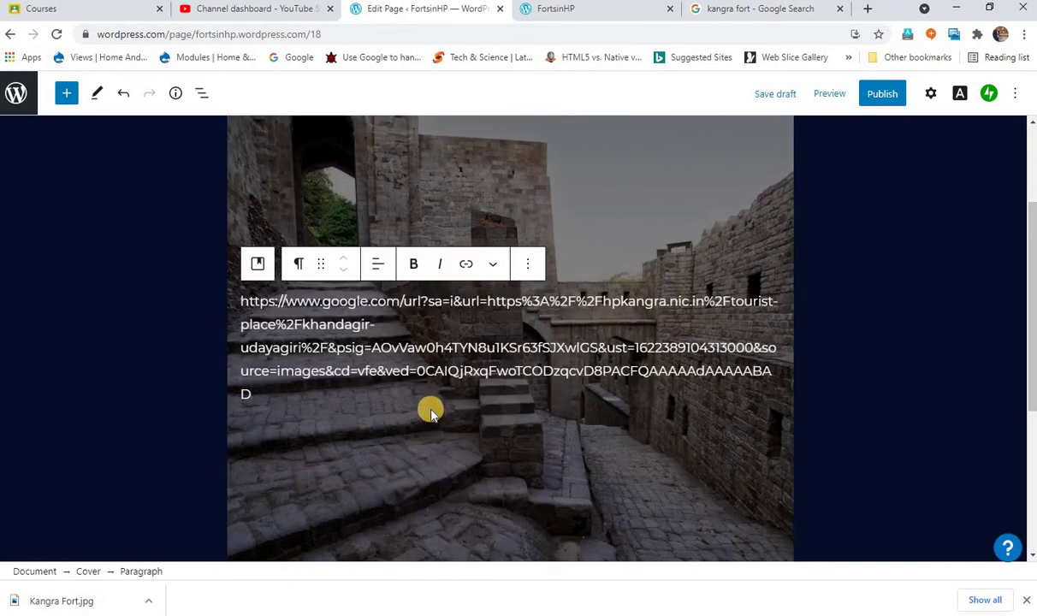
Open the stairway picture's District Kangra source page, copy its web address and return to the page editor.
click(727, 11)
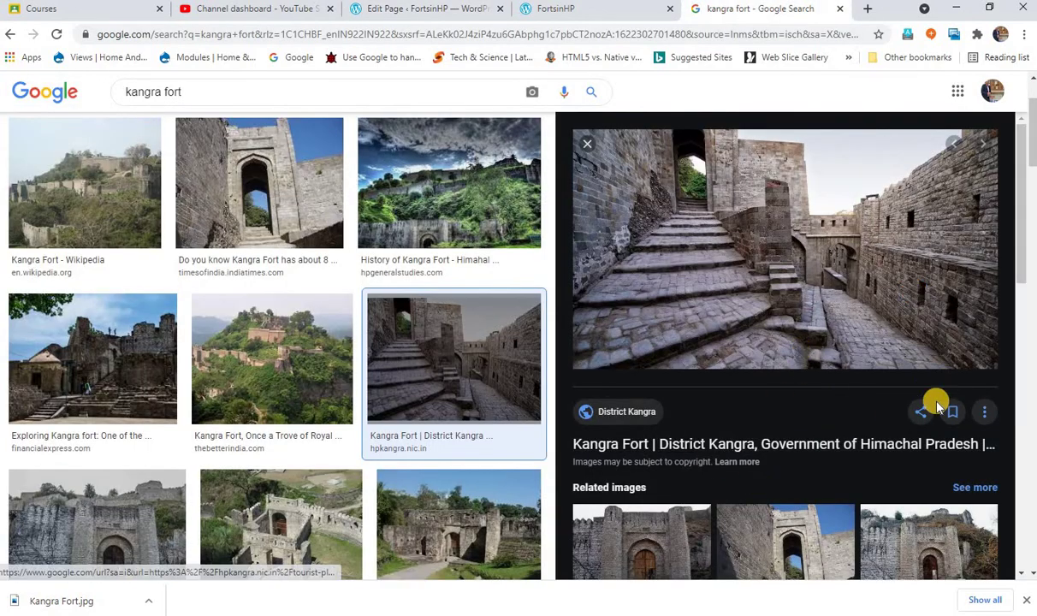
click(882, 287)
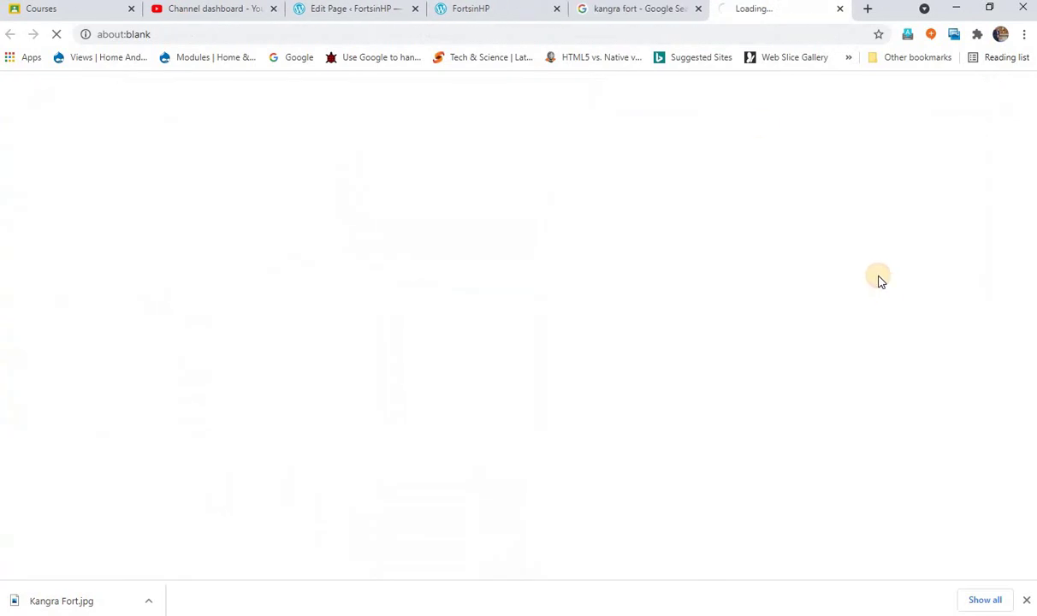
click(331, 34)
right_click(296, 35)
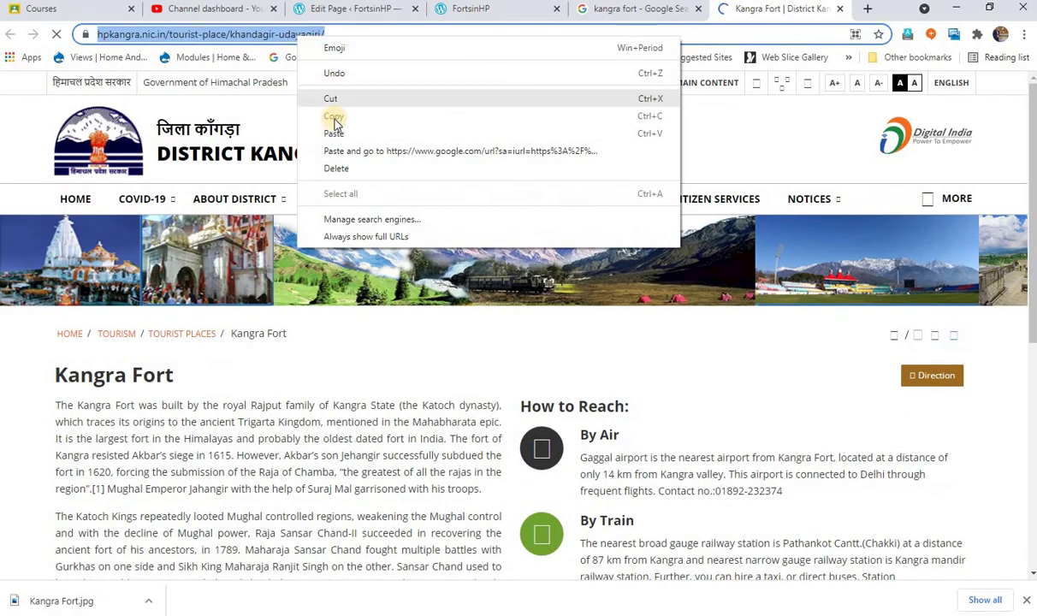
click(334, 116)
click(346, 10)
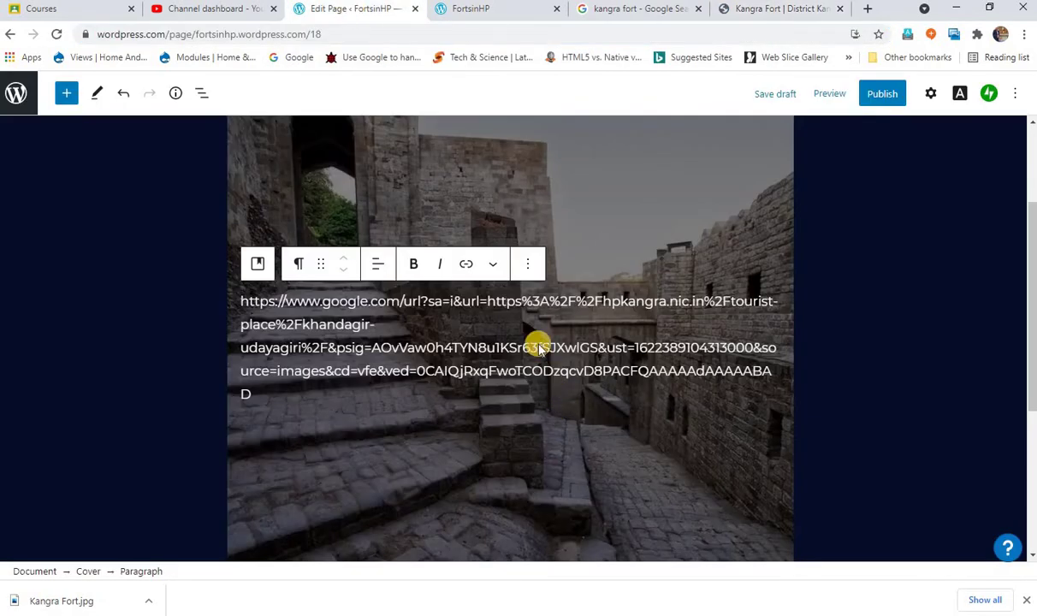
Link the entire overlay text on the fort image to hpkangra.nic.in/tourist-place/khandagir-udayagiri/.
click(507, 370)
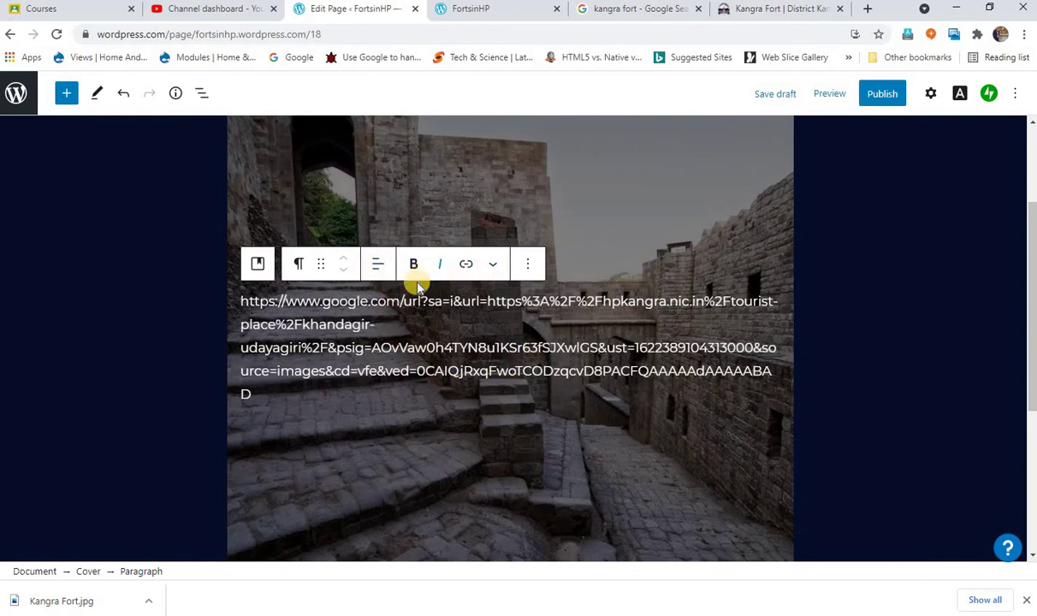
drag(273, 398, 246, 330)
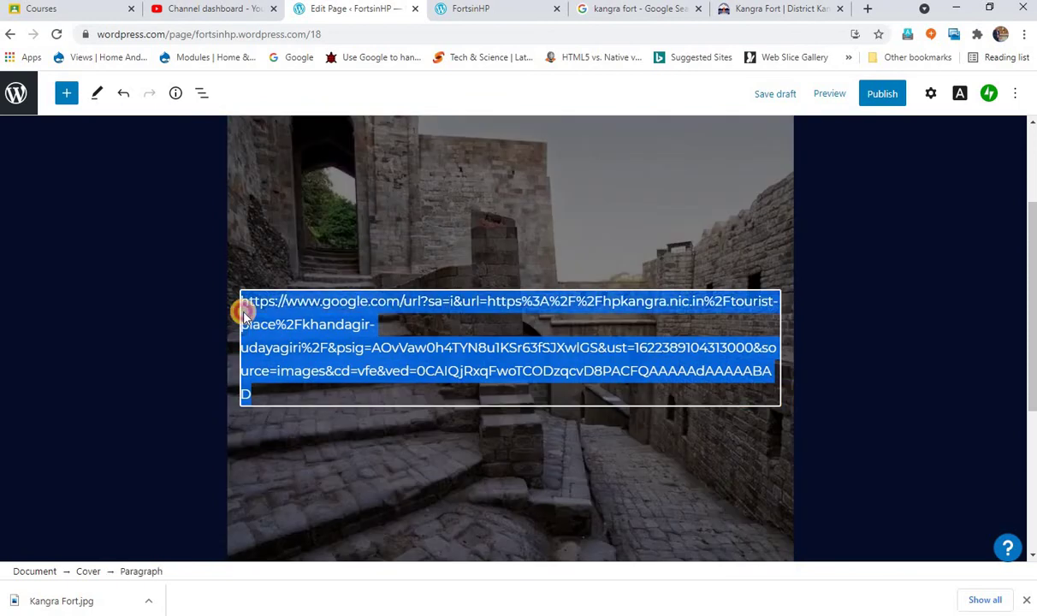
scroll(263, 310, up, 1)
key(ctrl+k)
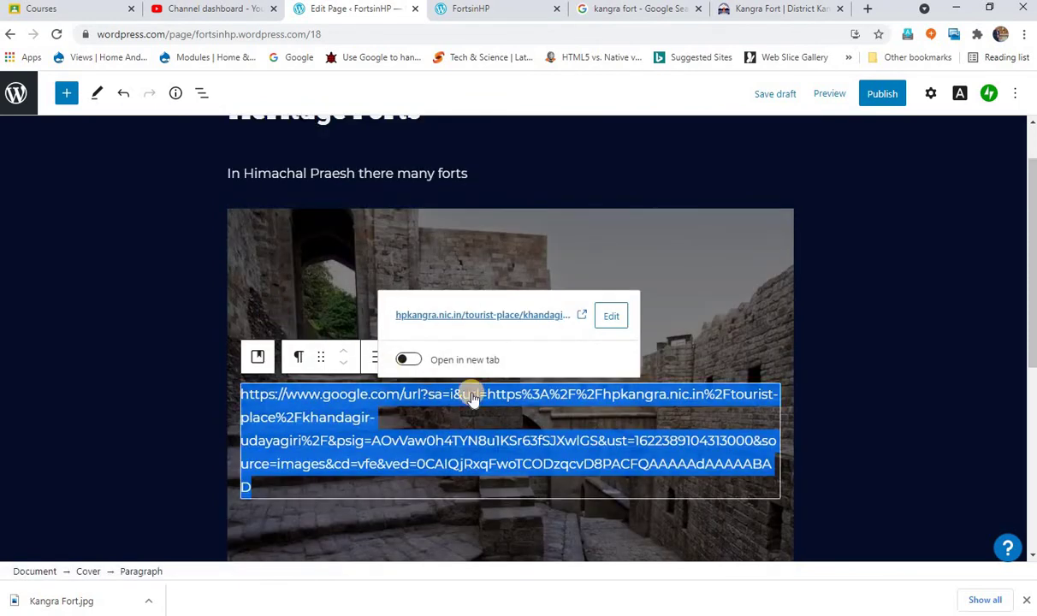
Examine the web address linked to the overlay text on the fort image and its editing options.
click(611, 319)
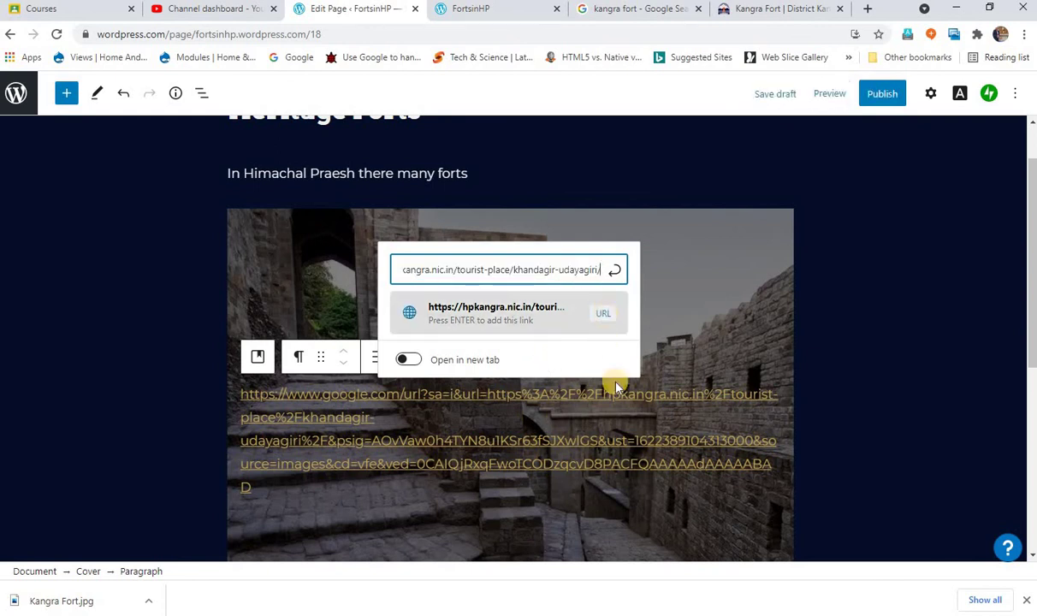
click(607, 413)
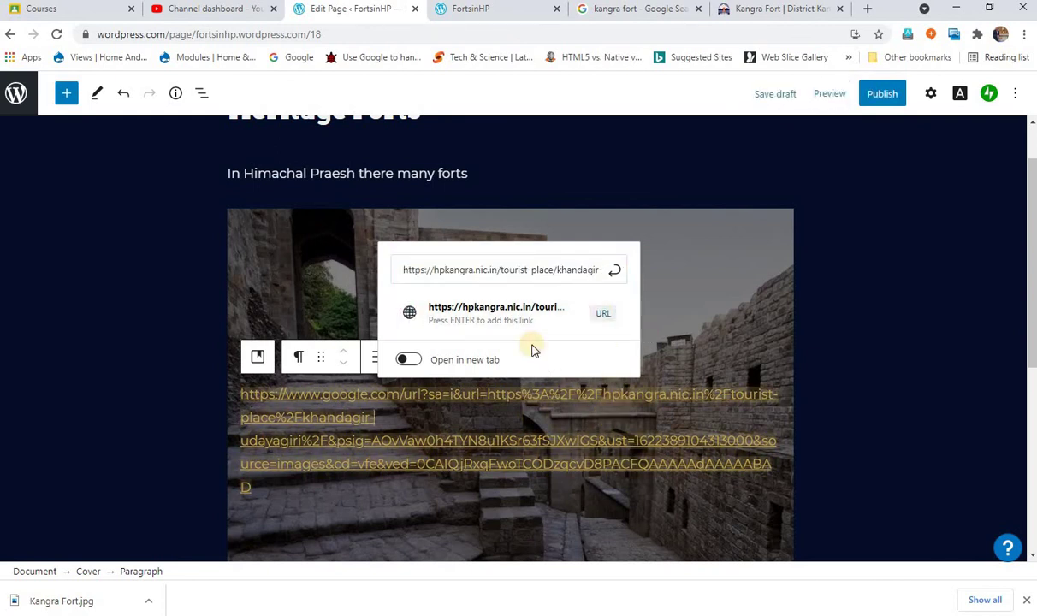
click(582, 481)
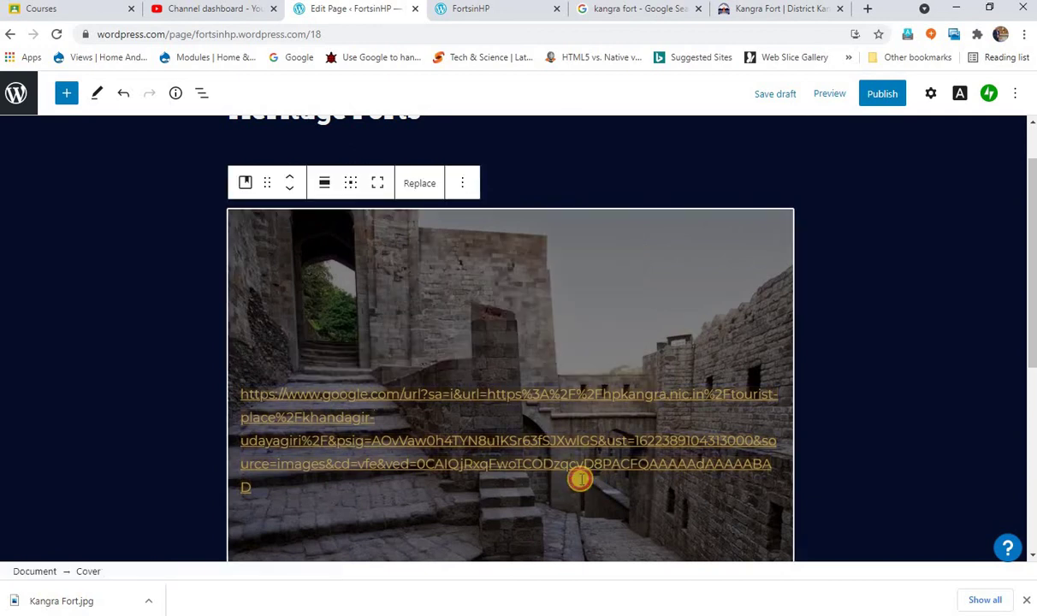
click(451, 456)
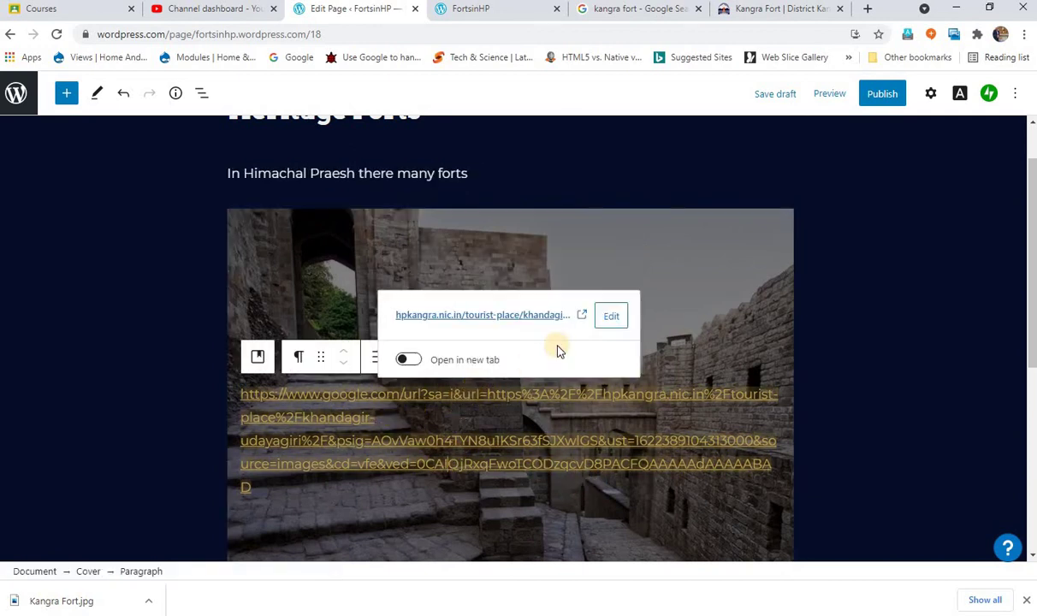
click(377, 401)
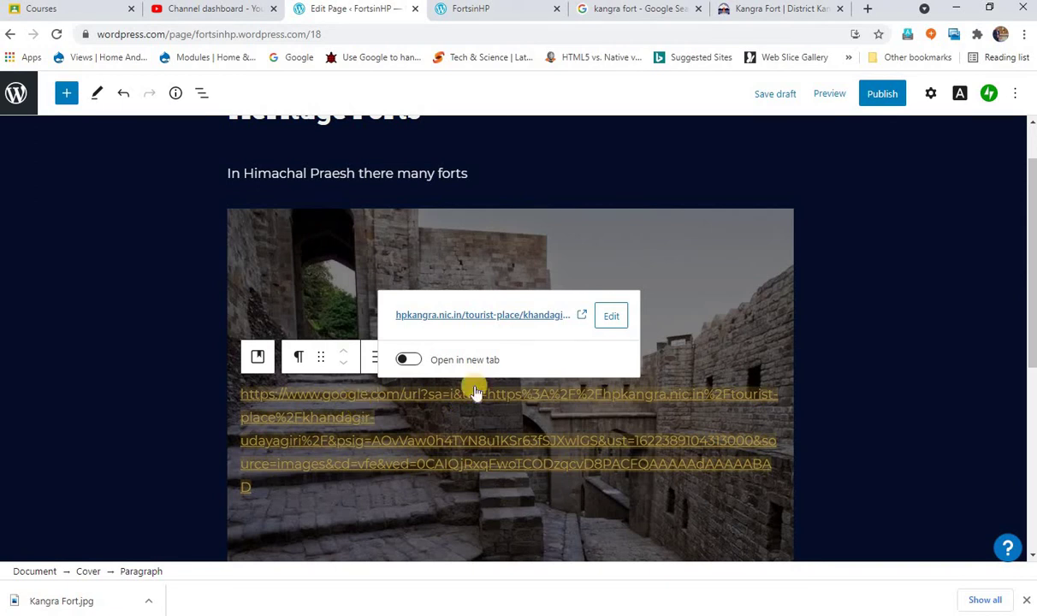
click(618, 318)
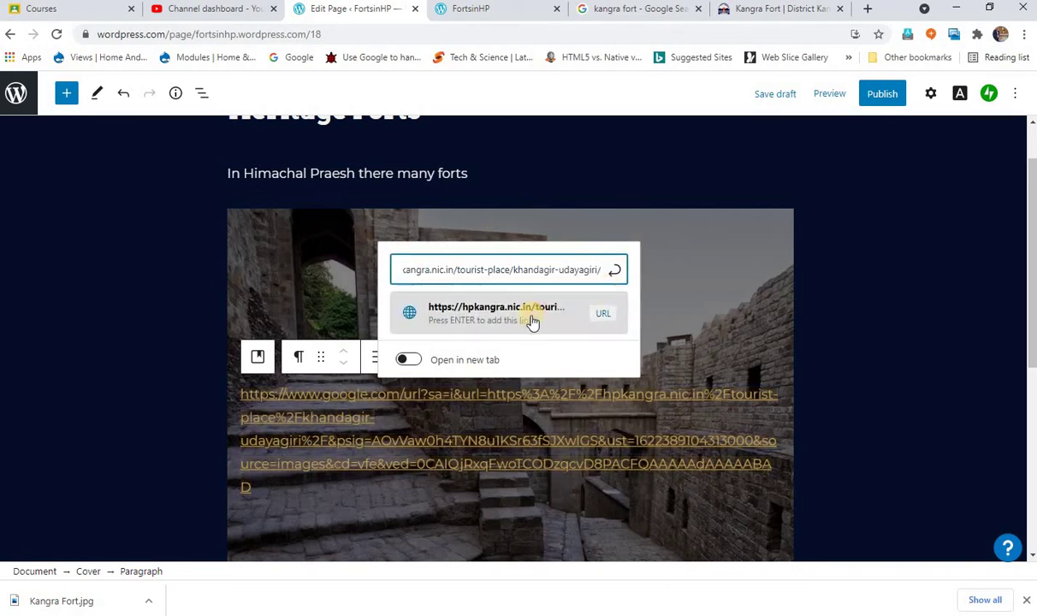
click(611, 450)
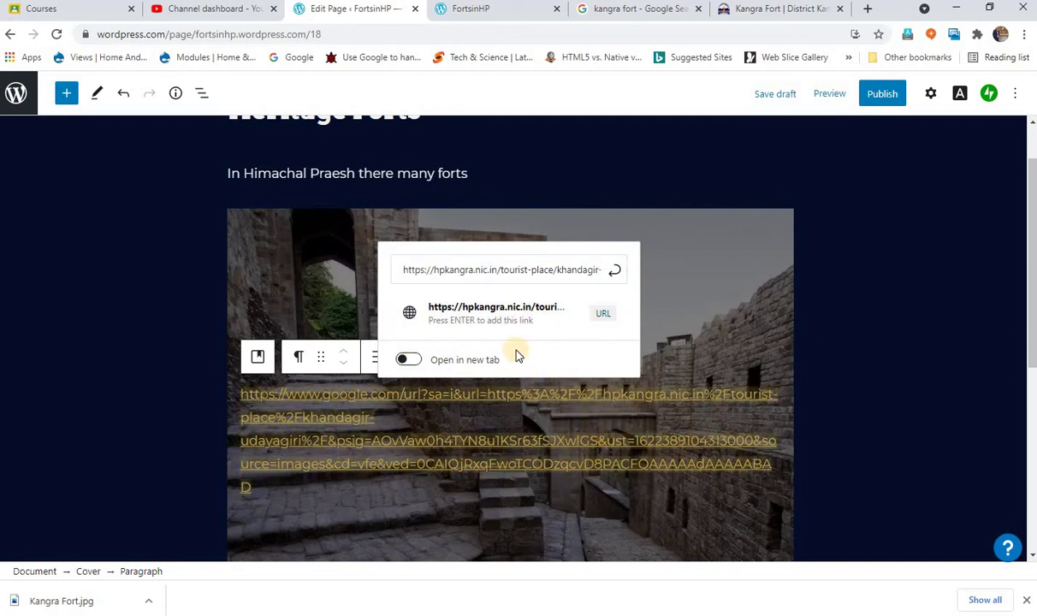
click(714, 363)
click(332, 406)
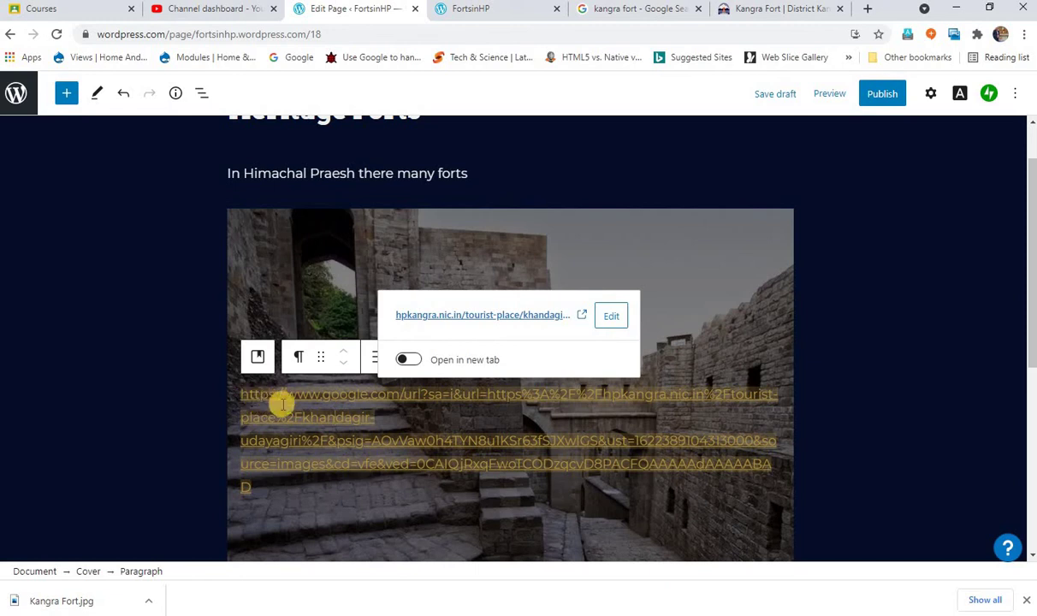
drag(256, 489, 239, 400)
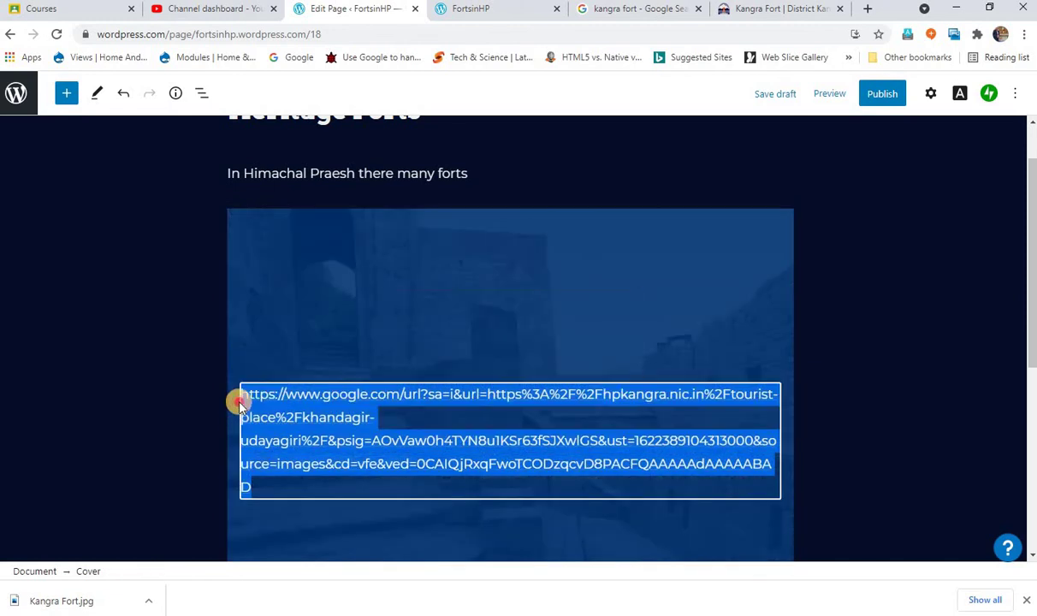
click(270, 419)
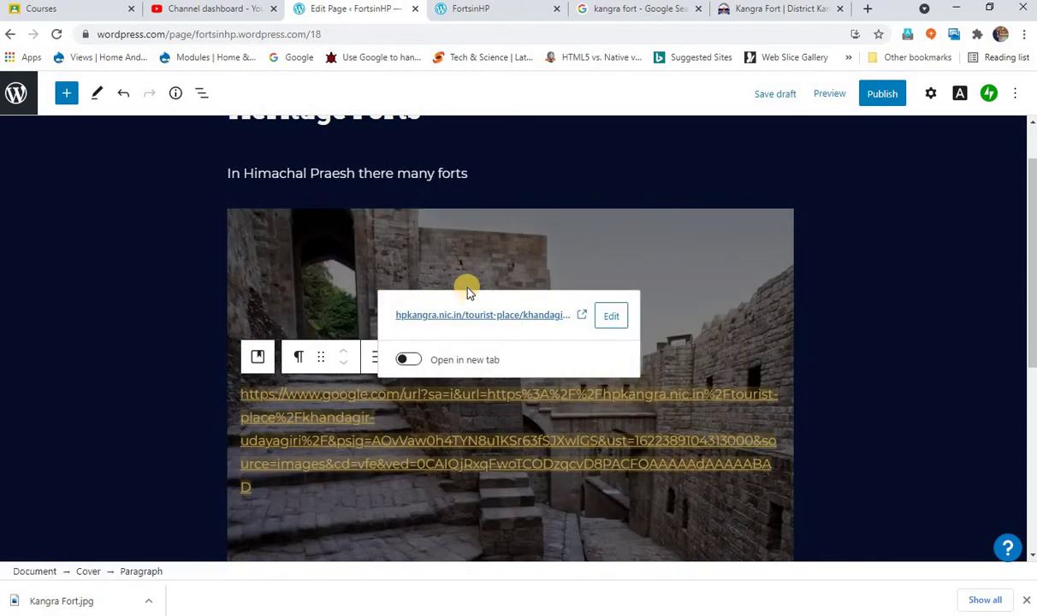
drag(462, 315, 591, 310)
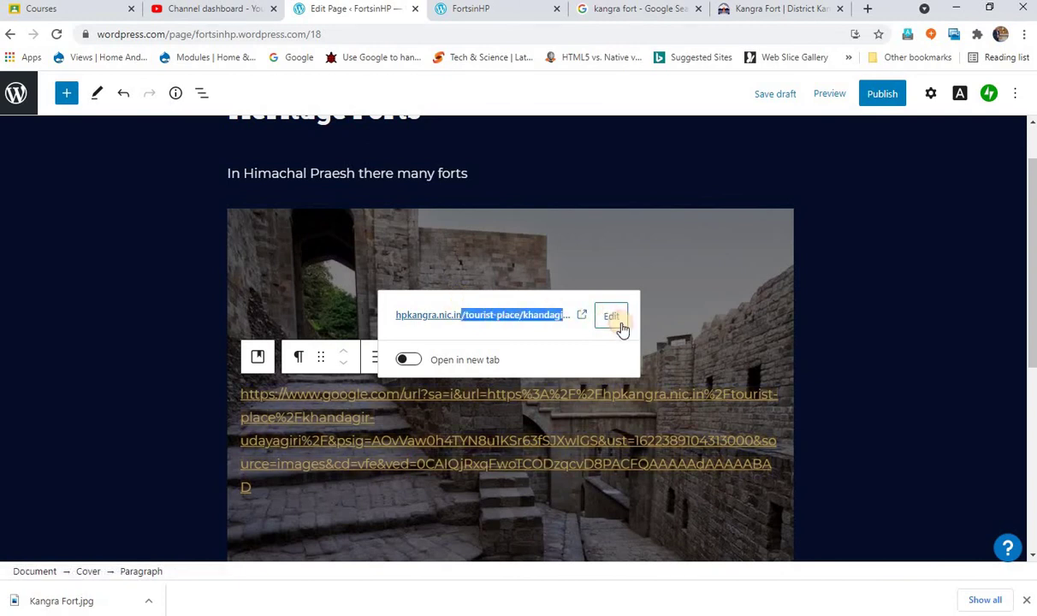
Set the overlay text's link to open in a new tab and view the text block's additional options.
click(491, 365)
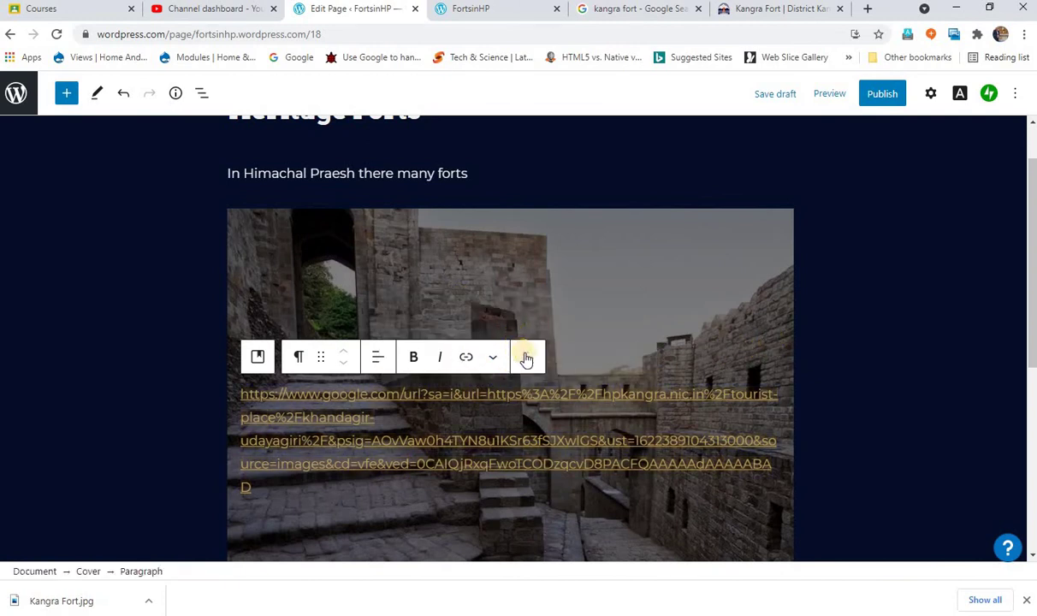
click(527, 358)
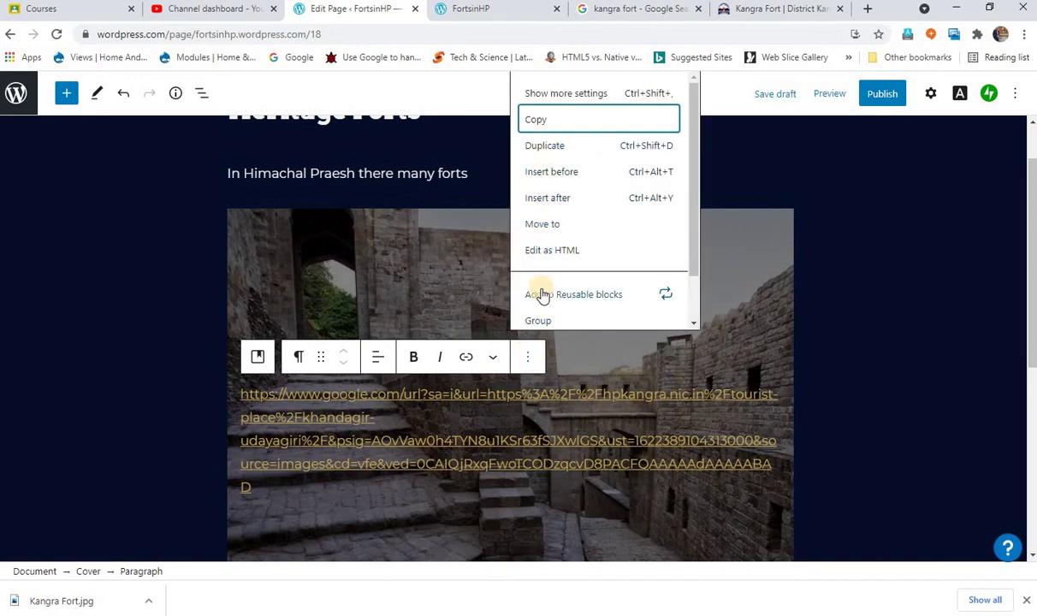
scroll(748, 318, up, 1)
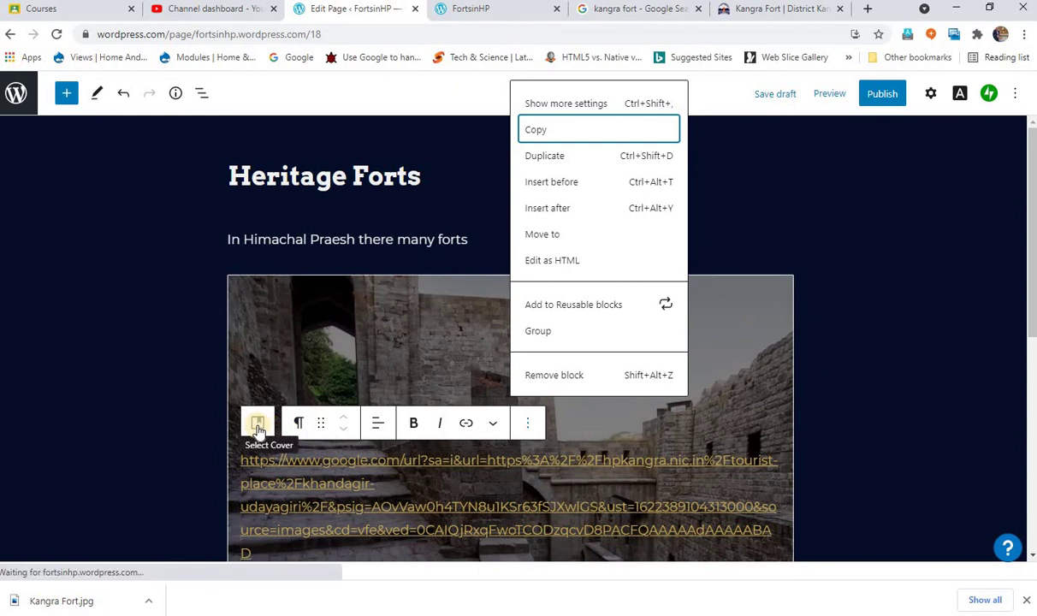
click(842, 432)
scroll(842, 432, down, 3)
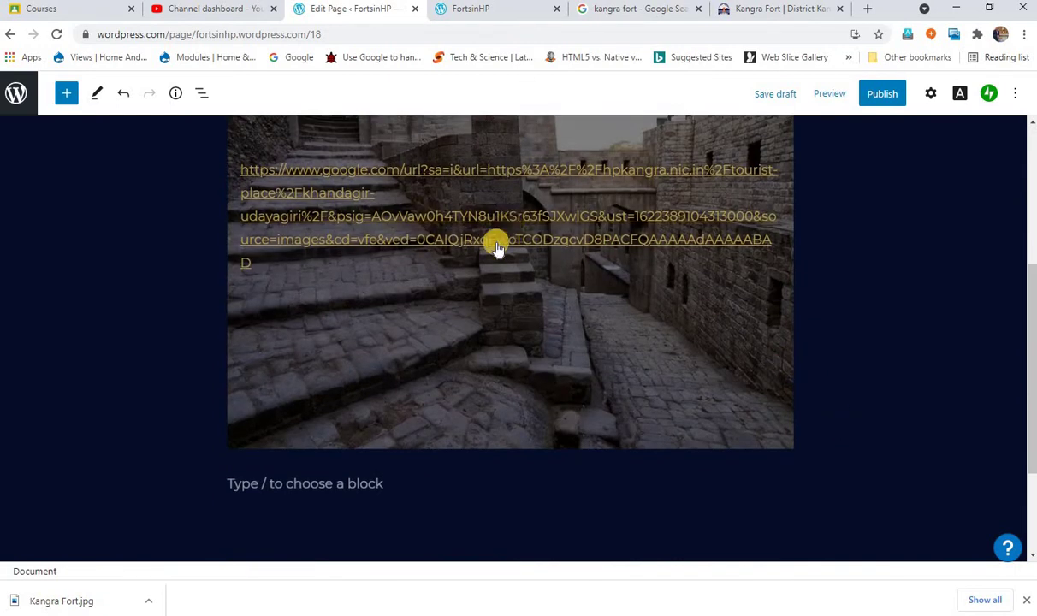
Unlink the long Google address on the fort image and remove its text block.
click(466, 198)
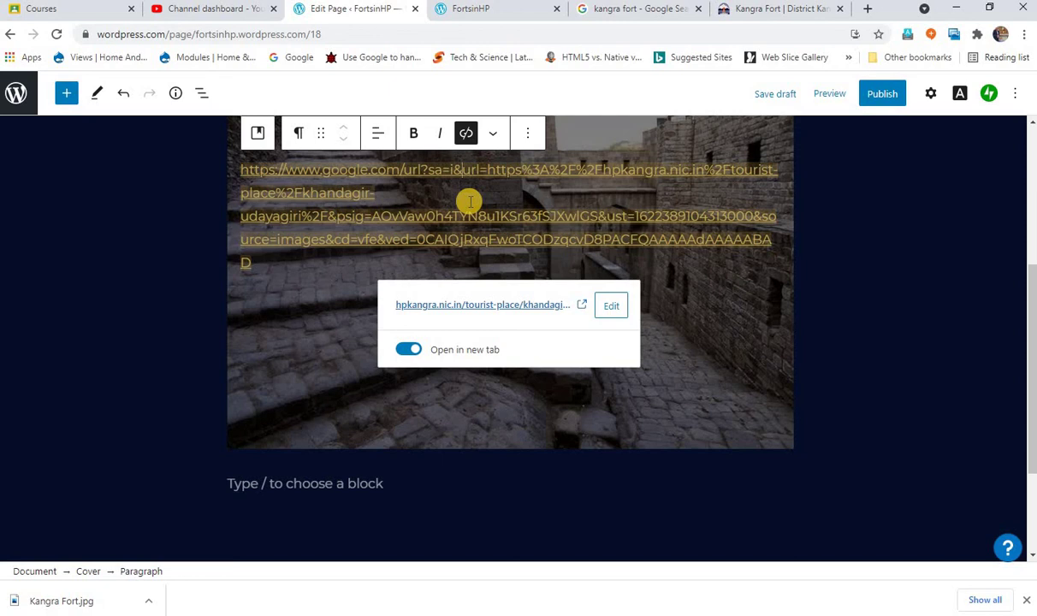
click(467, 133)
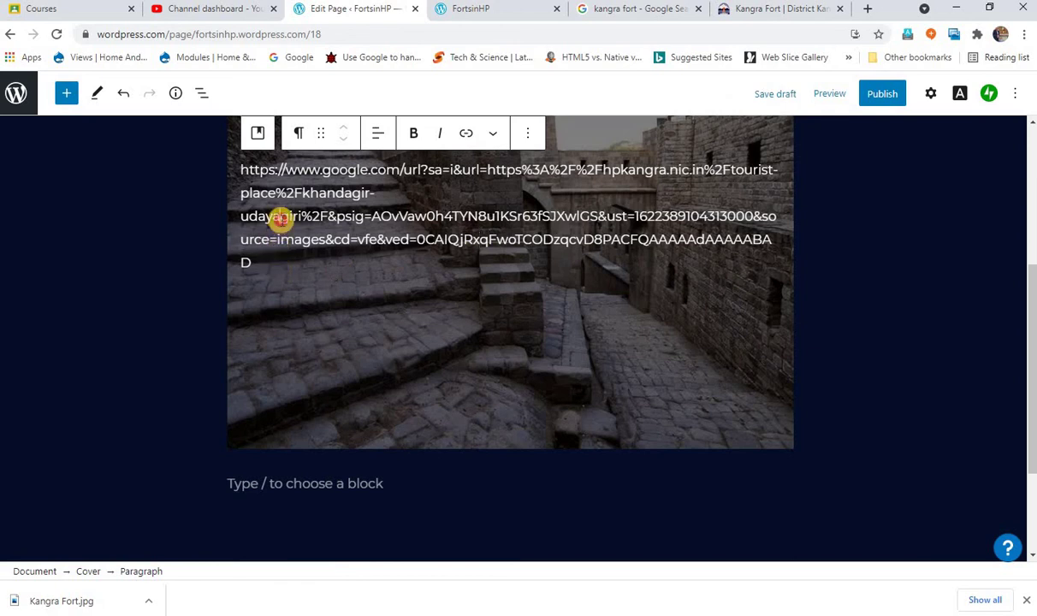
drag(281, 217, 332, 214)
click(335, 215)
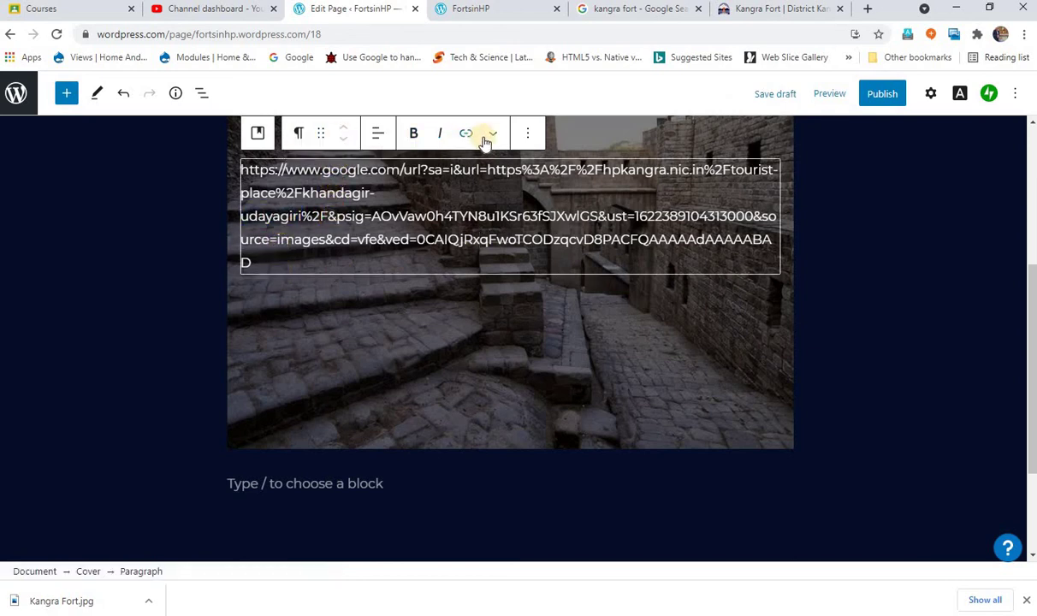
click(528, 135)
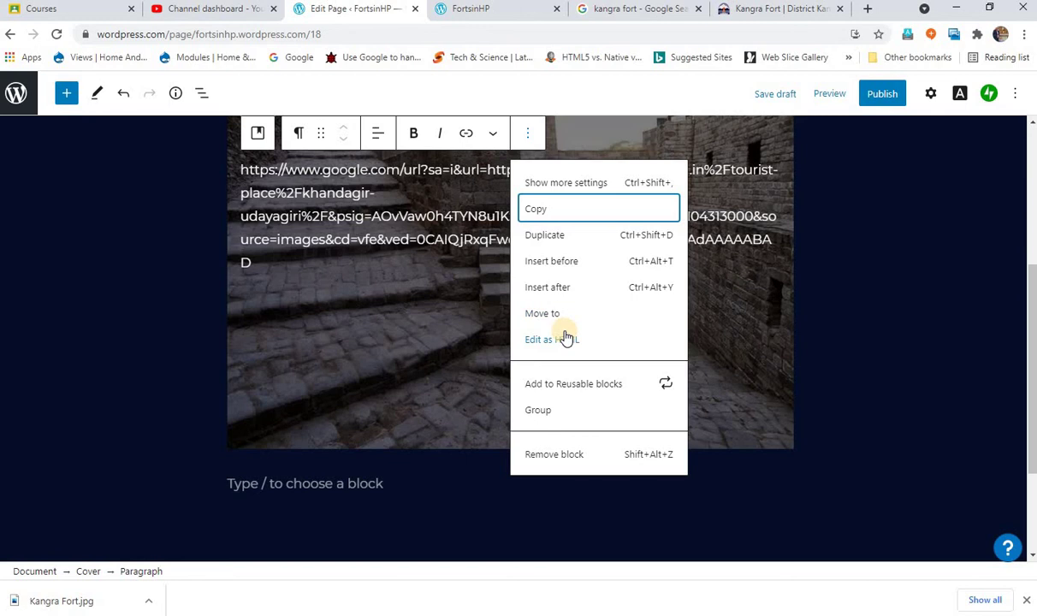
click(562, 453)
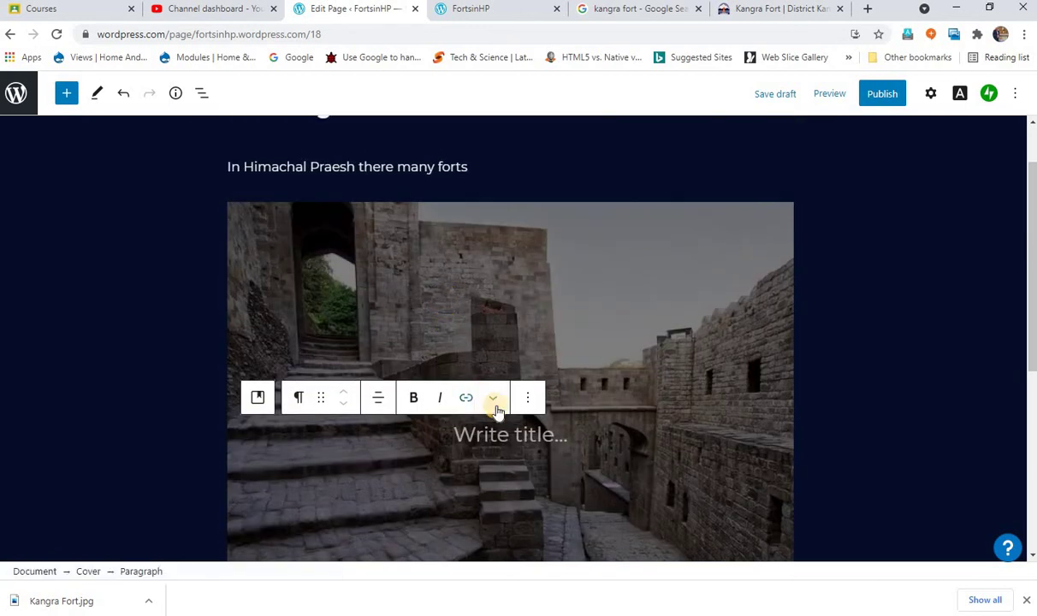
click(484, 432)
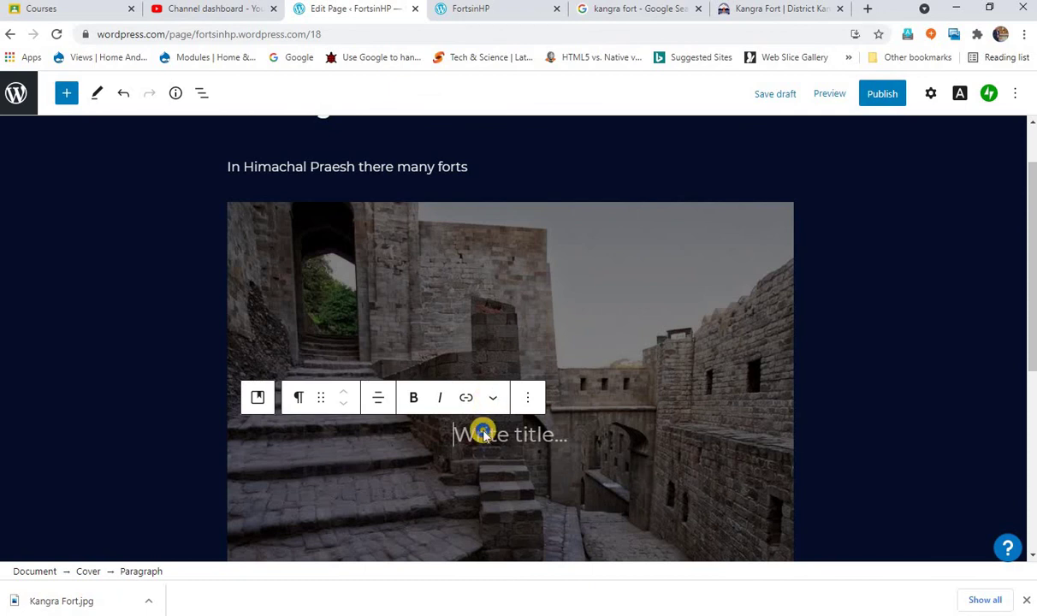
right_click(484, 435)
click(533, 315)
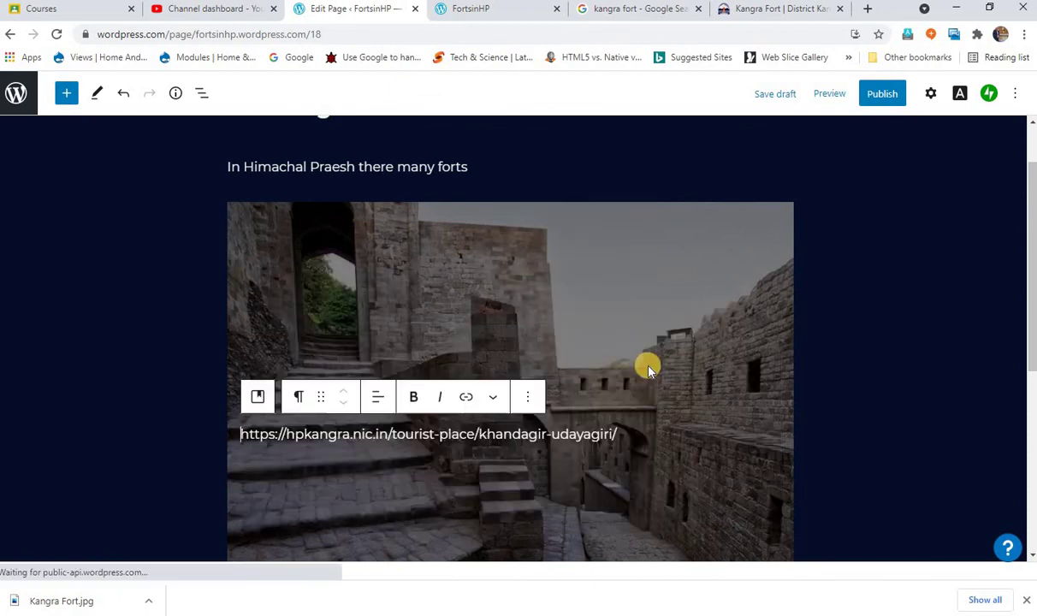
click(837, 403)
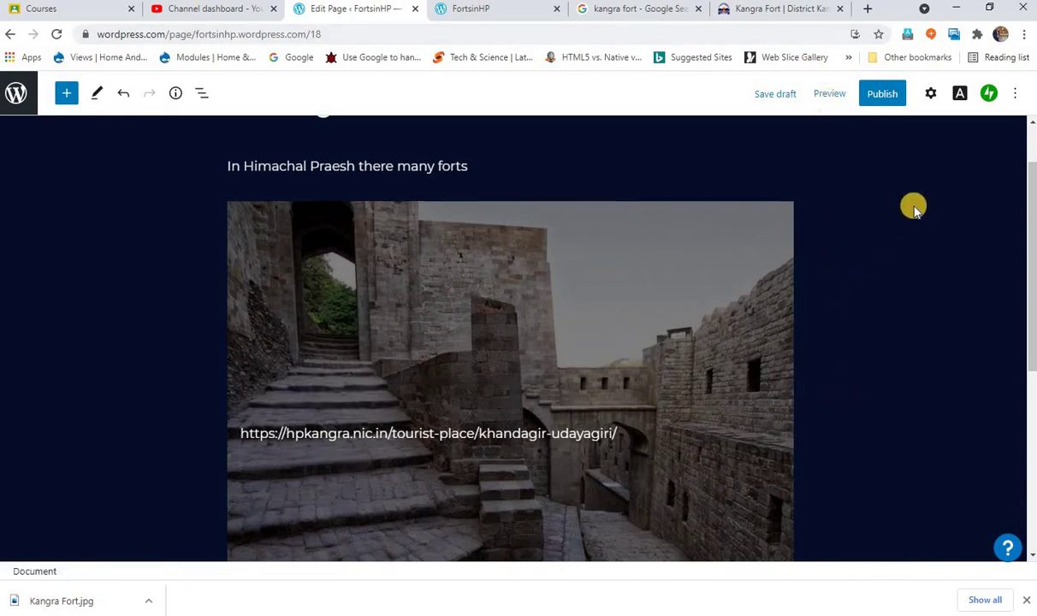
scroll(713, 162, down, 1)
scroll(535, 362, down, 4)
scroll(576, 365, up, 6)
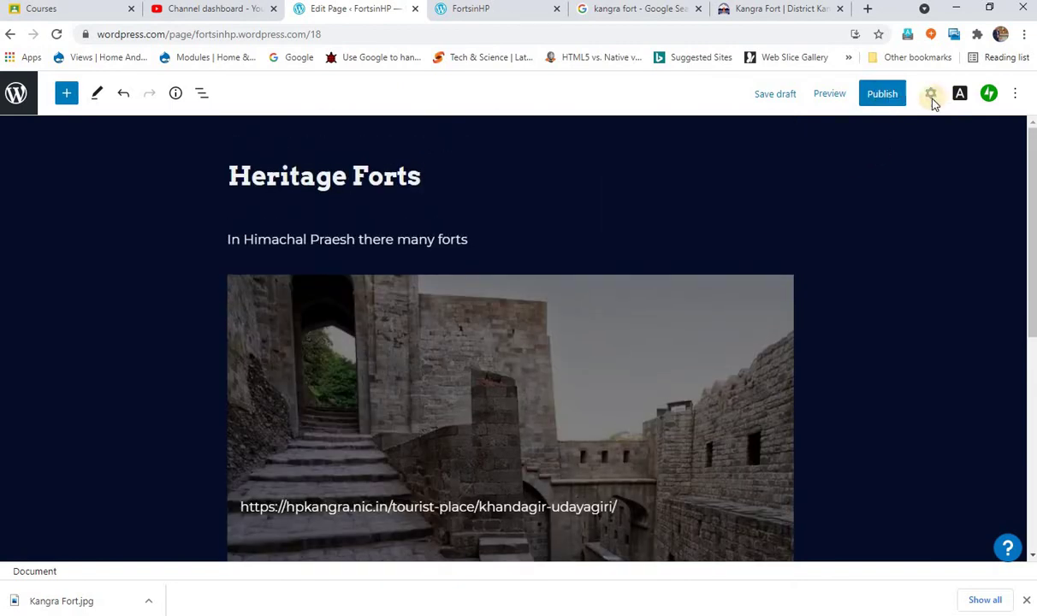
Open the page preview in a new browser tab and publish the Heritage Forts page immediately with public visibility.
right_click(824, 100)
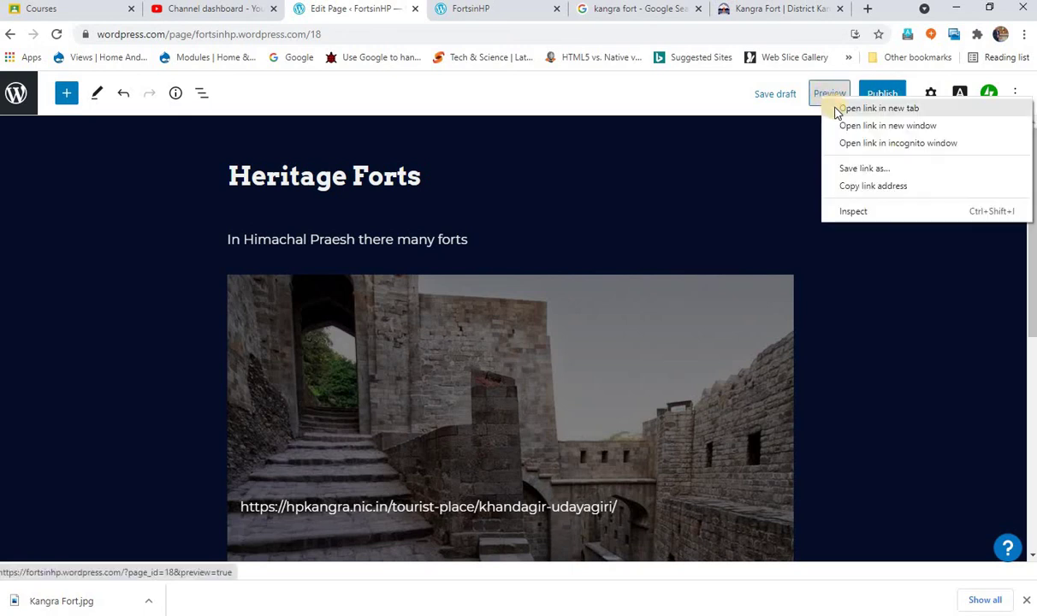
click(839, 106)
click(884, 96)
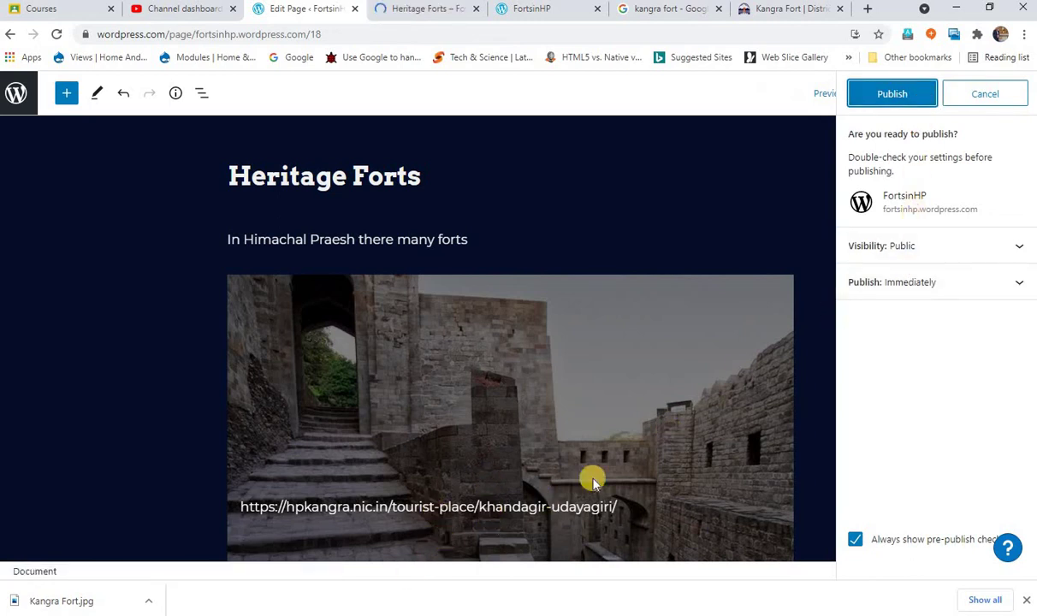
click(890, 101)
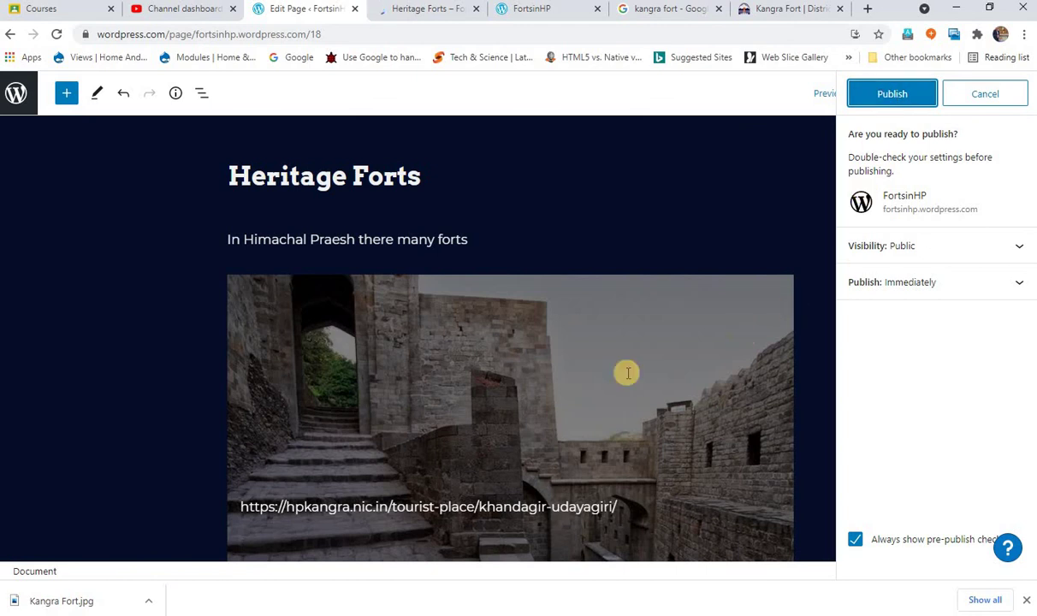
click(882, 97)
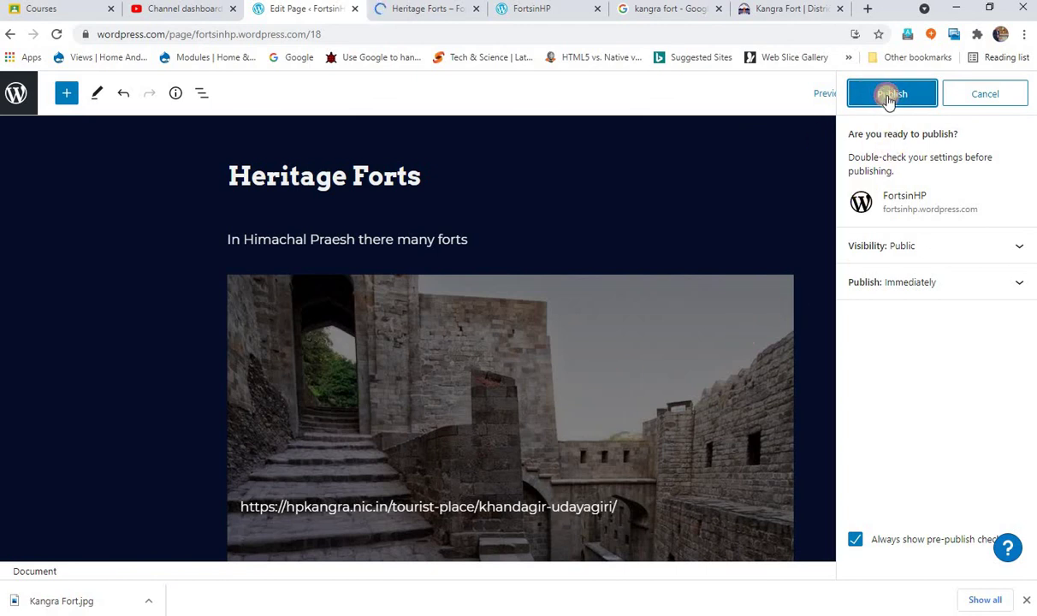
click(891, 99)
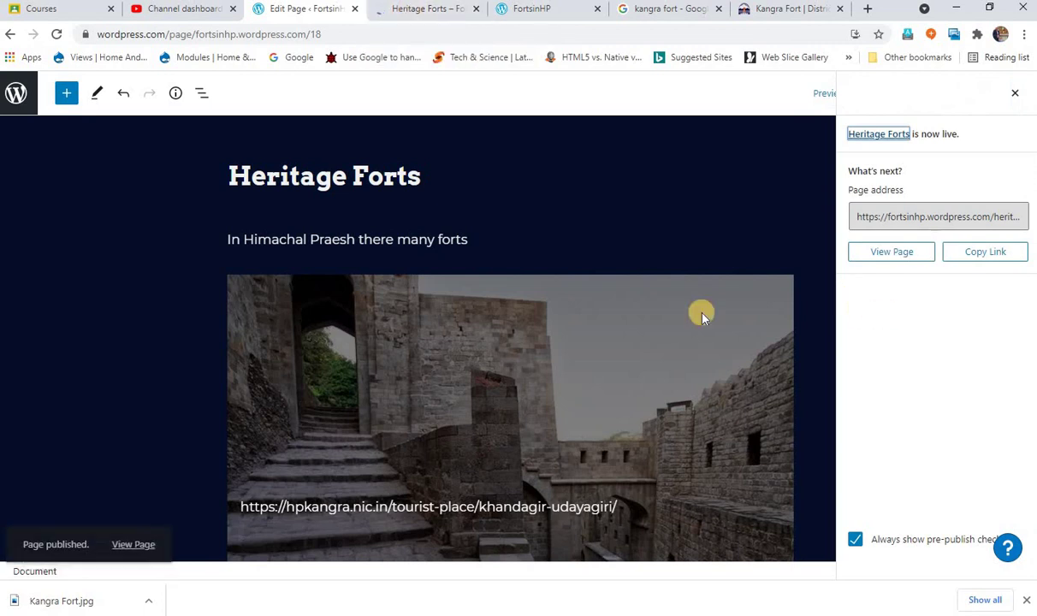
click(1015, 93)
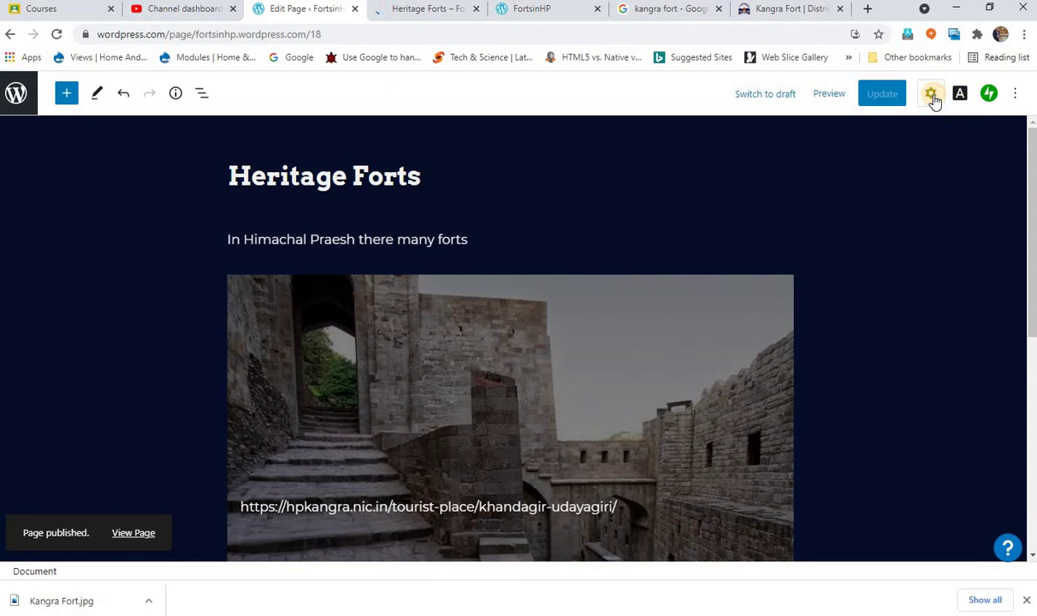
Examine the page settings for the permalink, discussion and excerpt.
click(932, 94)
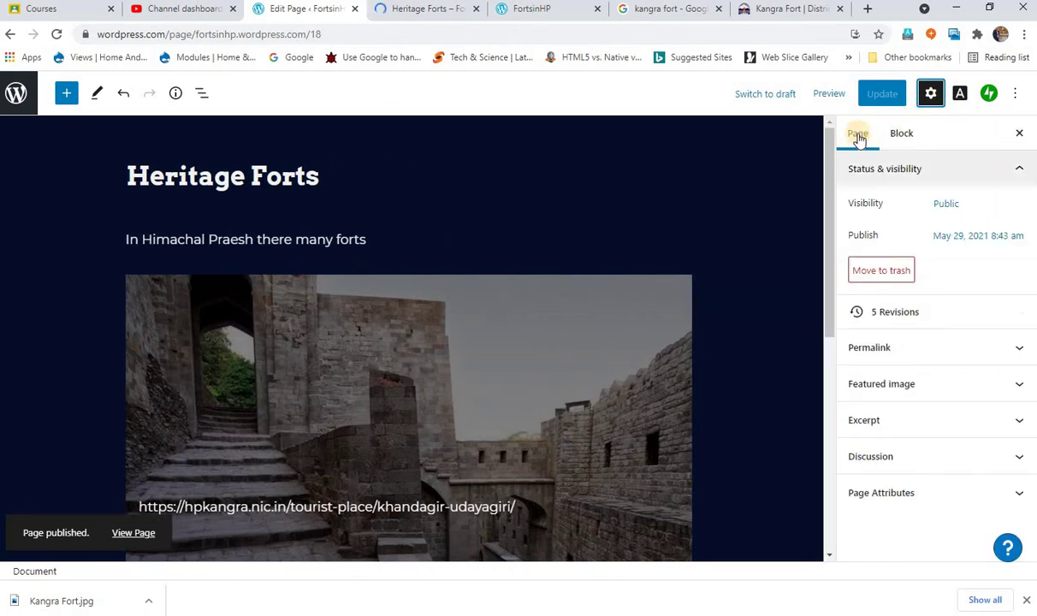
click(920, 363)
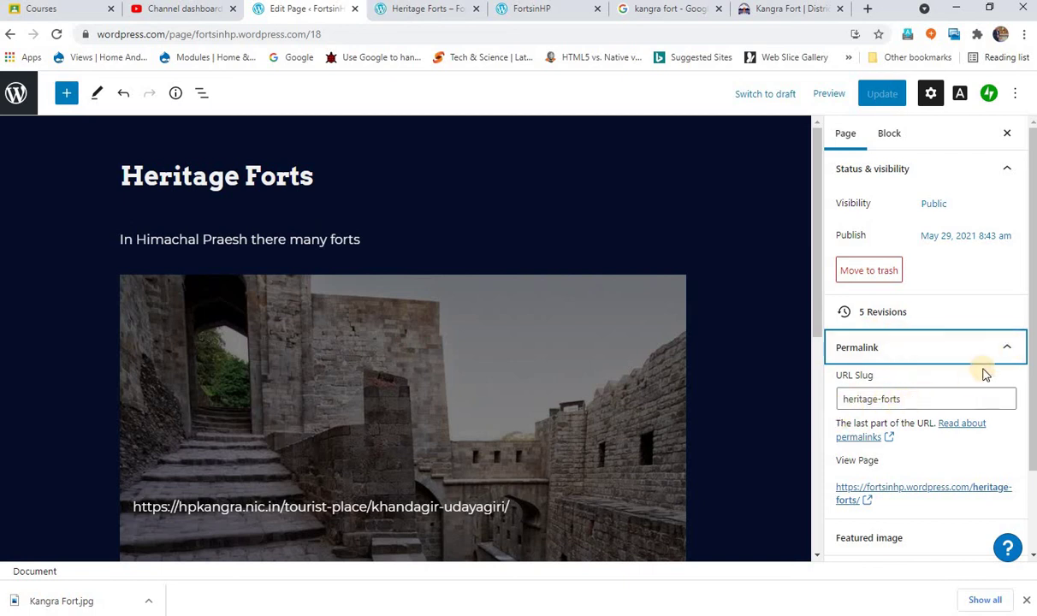
click(1007, 349)
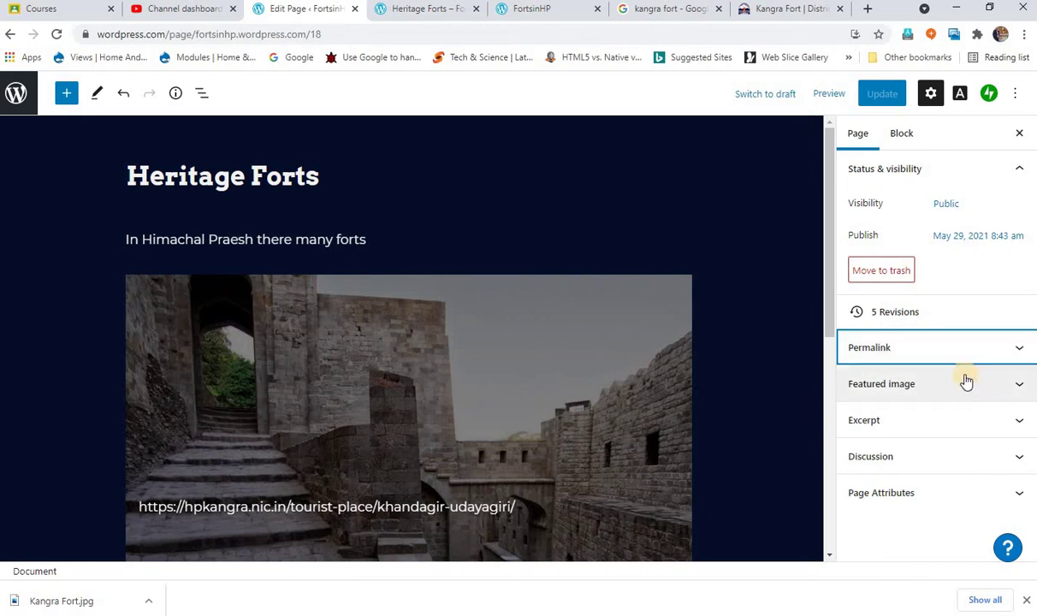
click(859, 457)
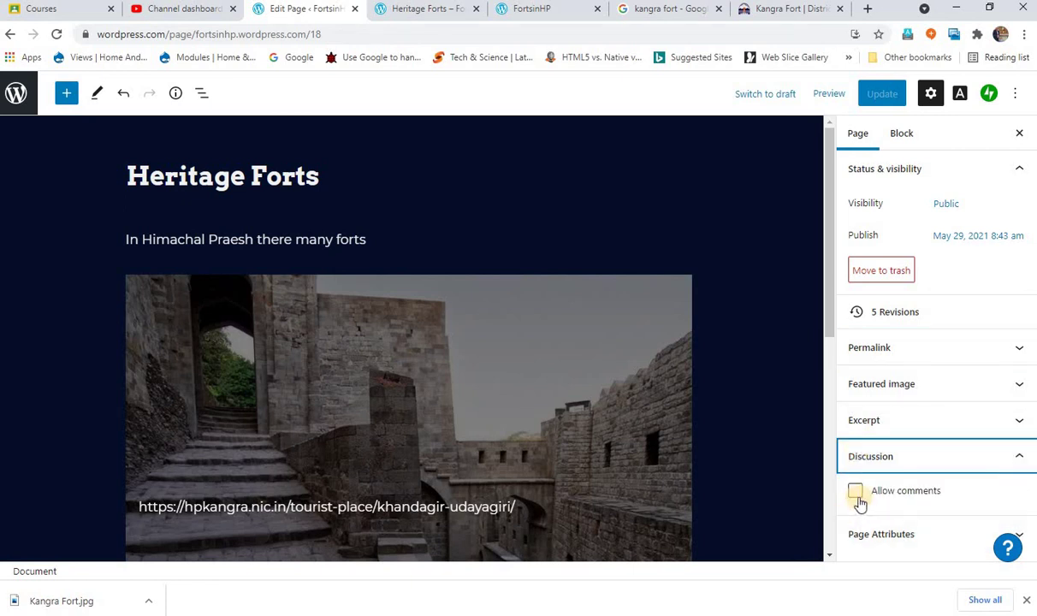
click(884, 418)
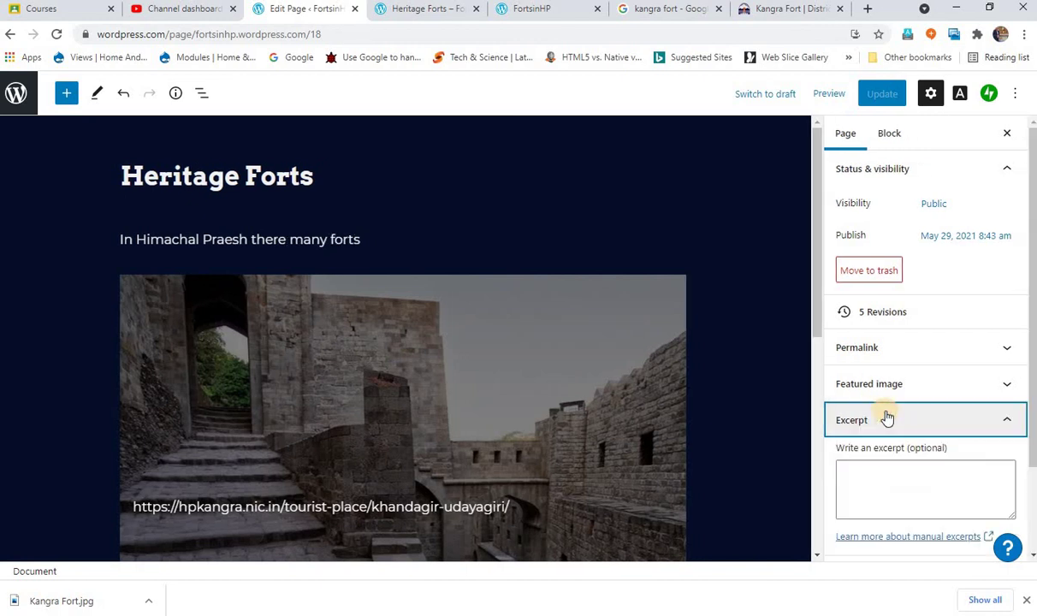
Expand the page attributes to examine the parent page and order settings.
scroll(886, 418, down, 2)
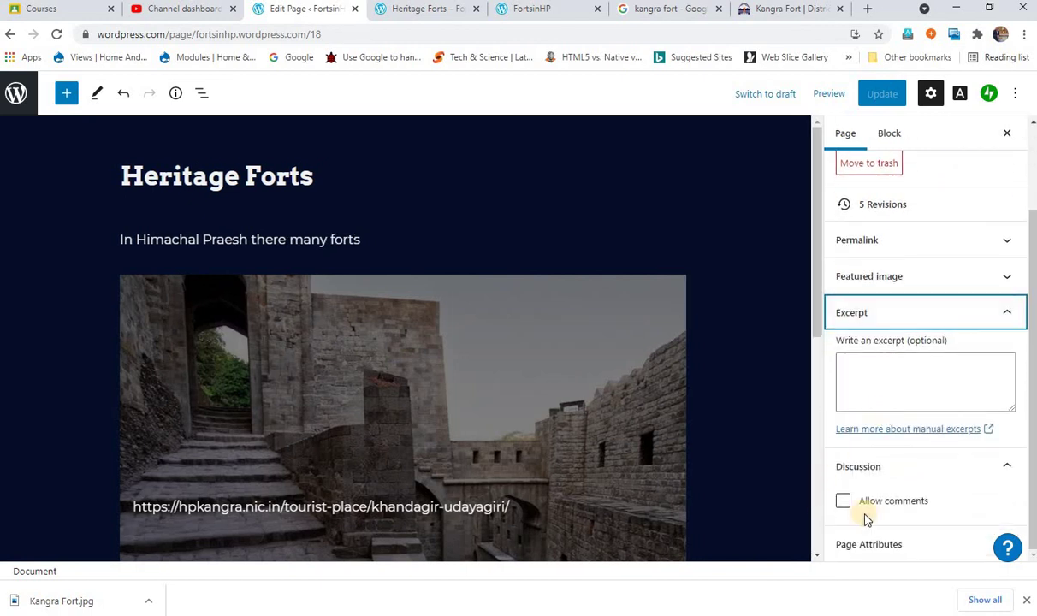
click(860, 546)
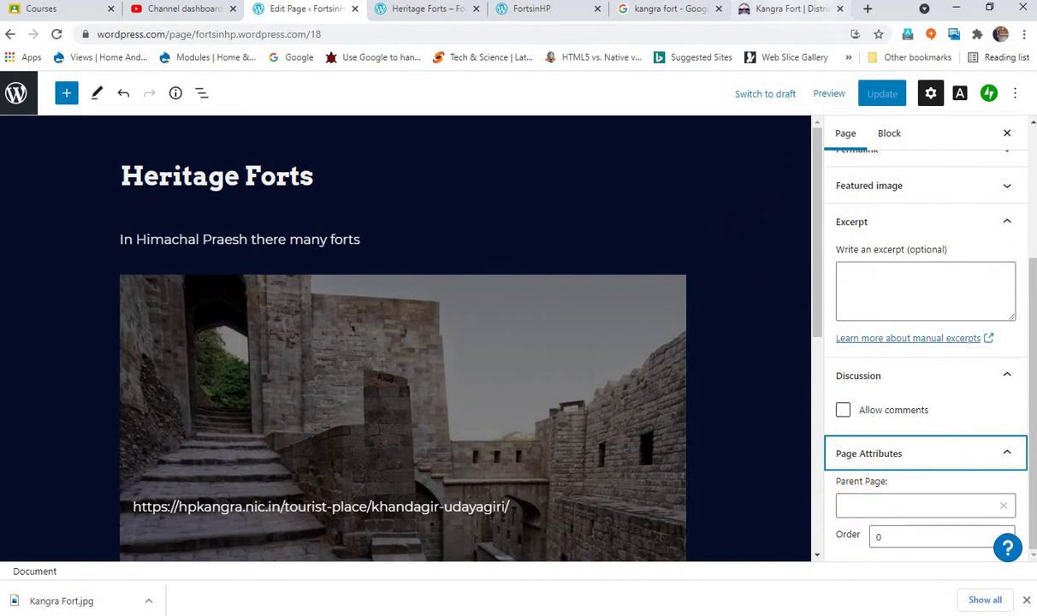
Dismiss the site launch notice on the Heritage Forts preview, and review that page and the FortsinHP home page.
click(434, 12)
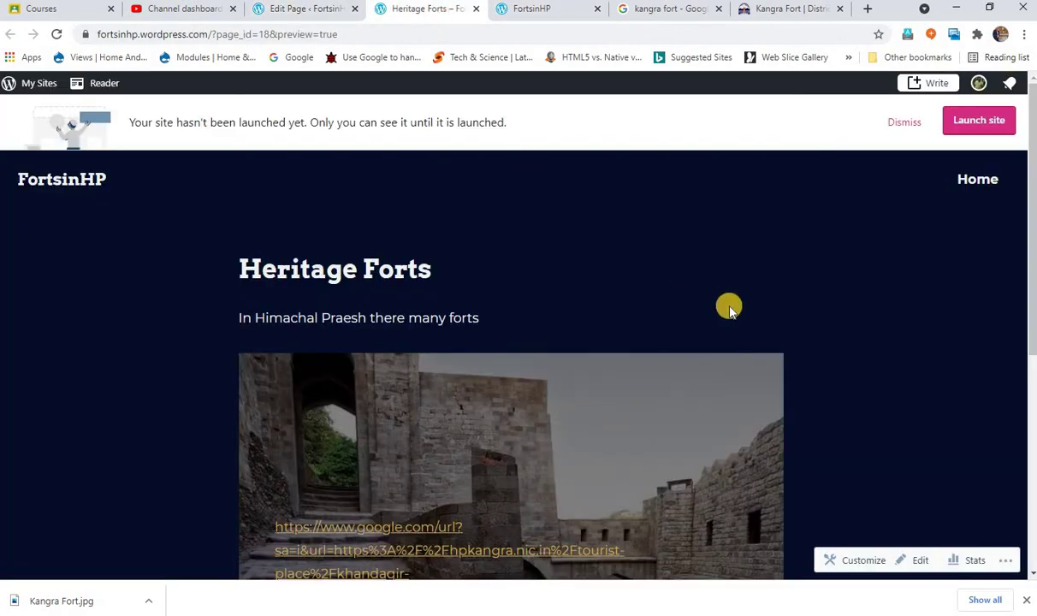
click(896, 124)
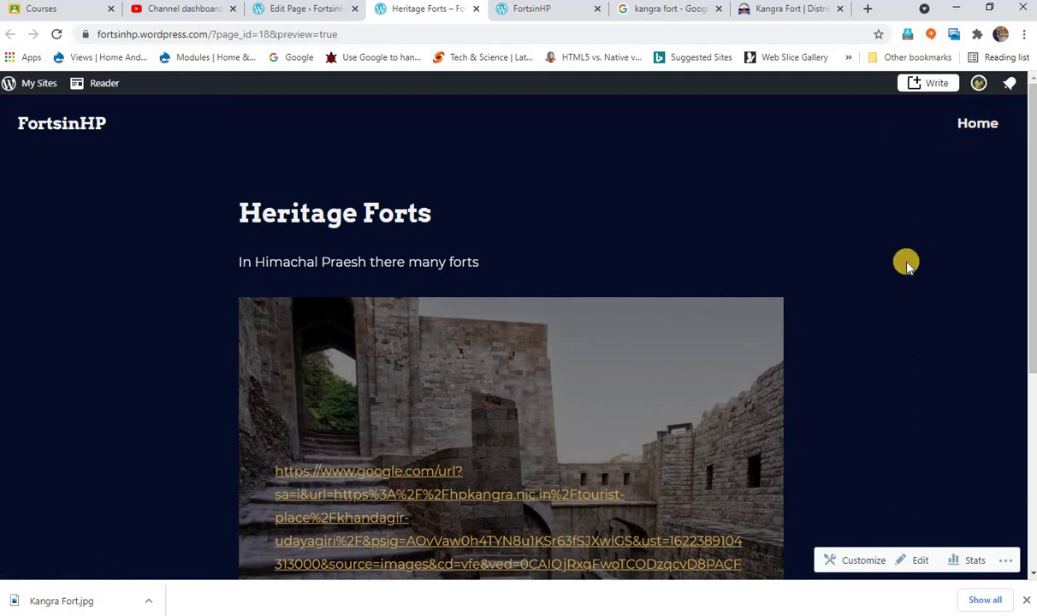
scroll(905, 266, down, 3)
scroll(905, 267, down, 1)
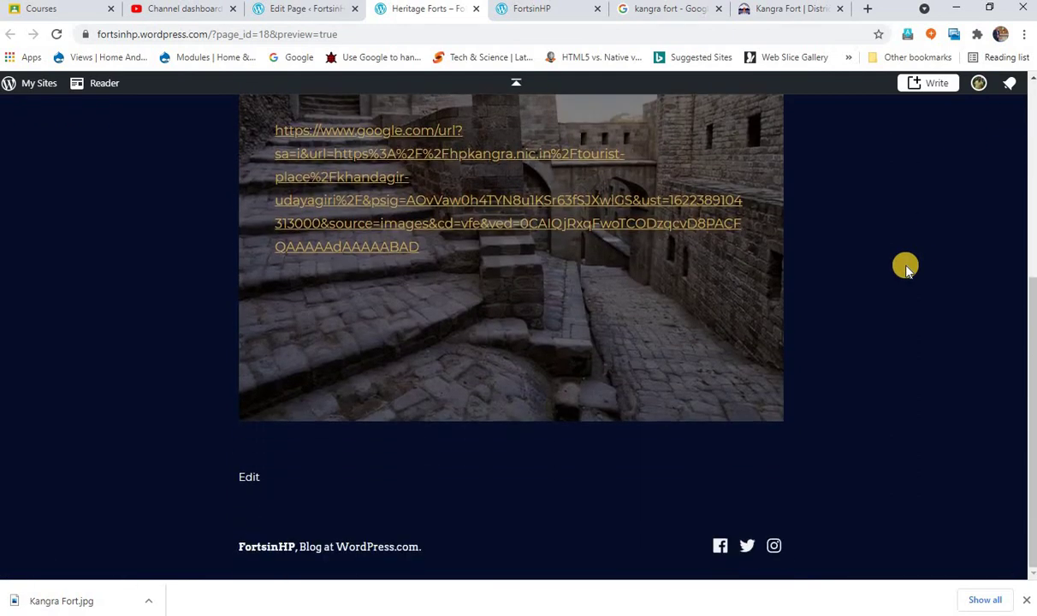
scroll(906, 267, up, 5)
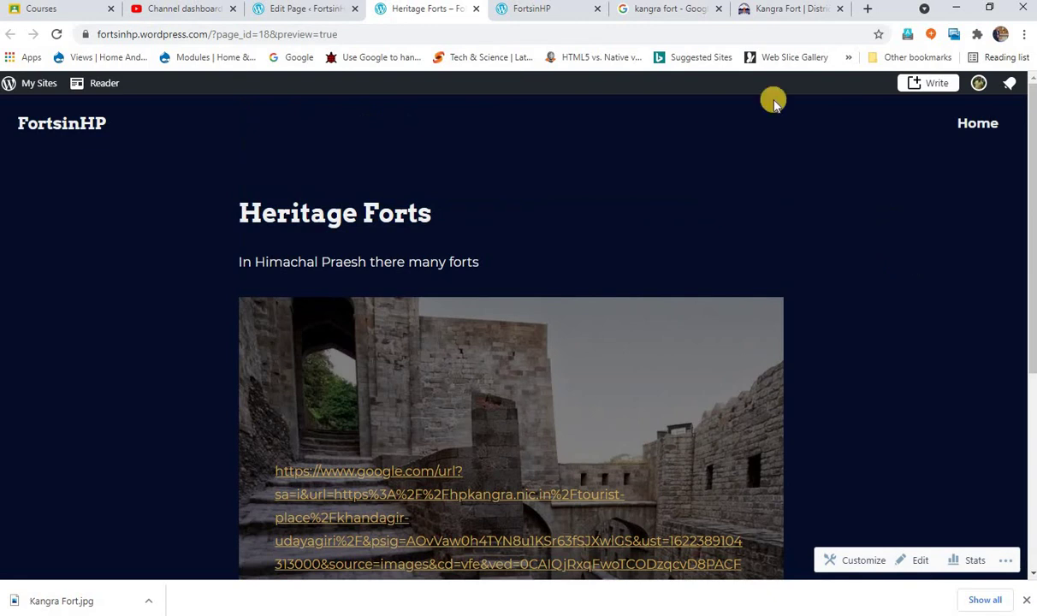
scroll(509, 376, down, 3)
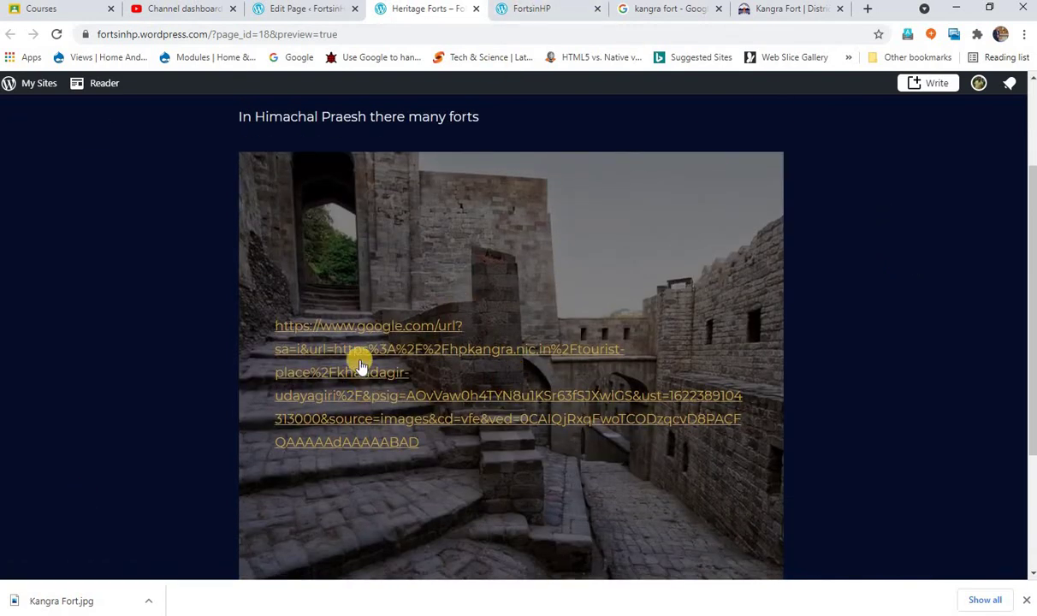
click(526, 12)
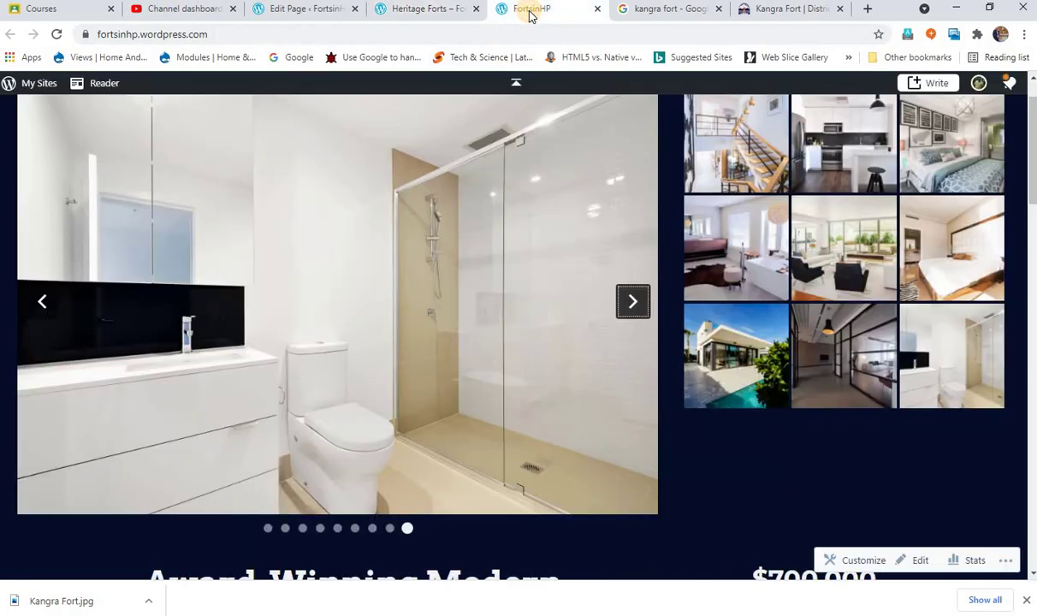
Return to the Heritage Forts editor and check the page's text and the source address on the fort image.
click(308, 14)
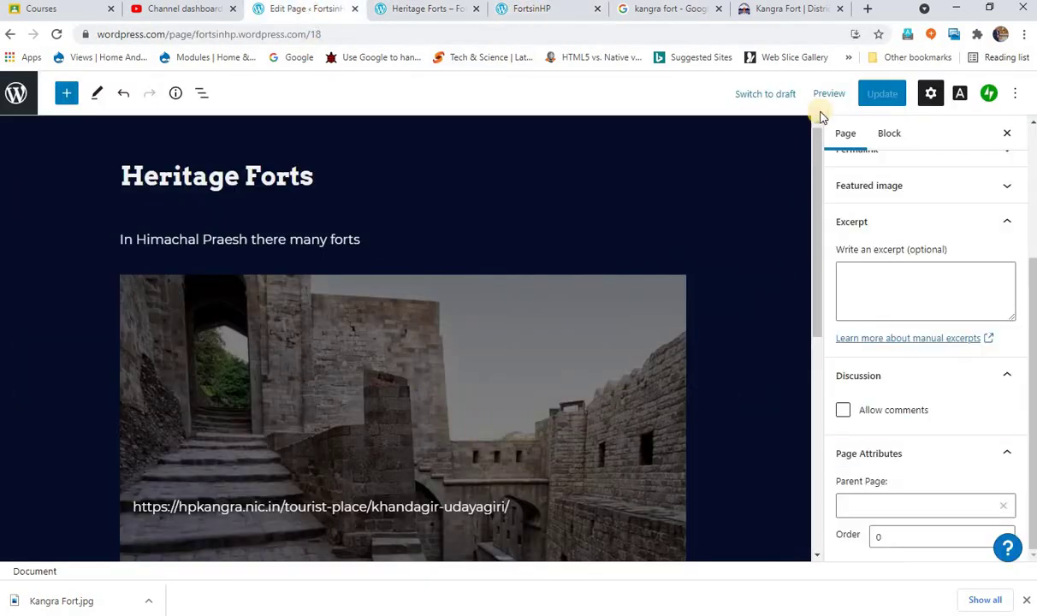
click(881, 98)
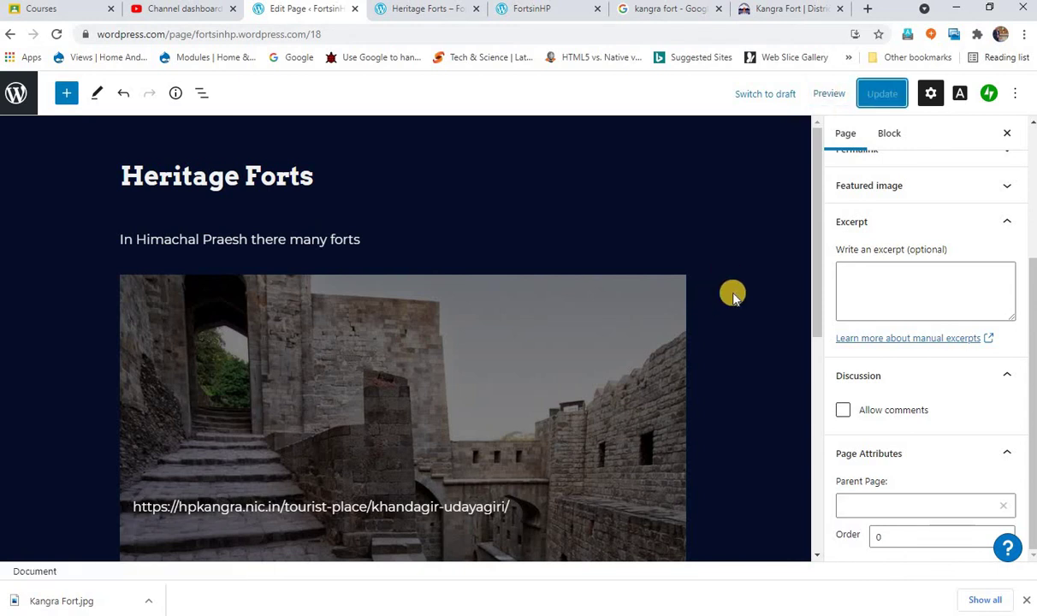
scroll(440, 255, down, 3)
scroll(531, 278, up, 3)
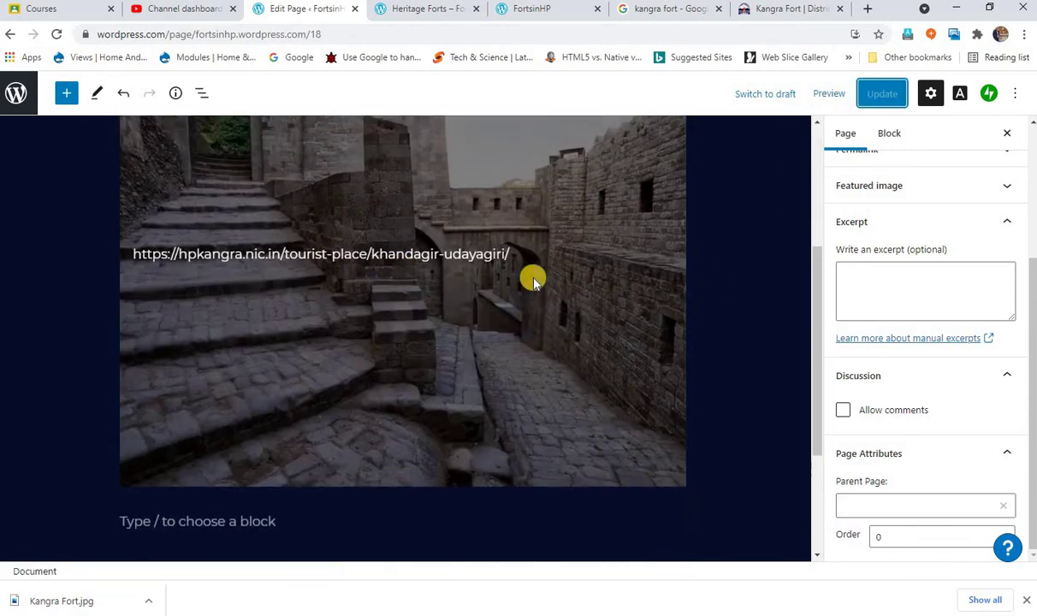
scroll(528, 278, up, 1)
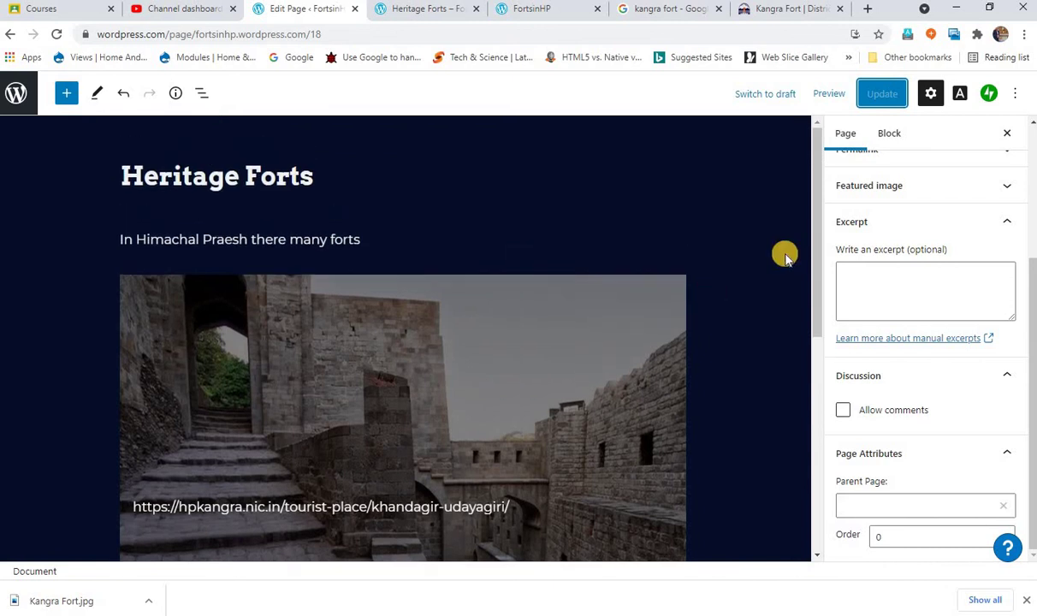
Leave the page editor for the FortsinHP dashboard and look over the options for pages and posts.
click(17, 96)
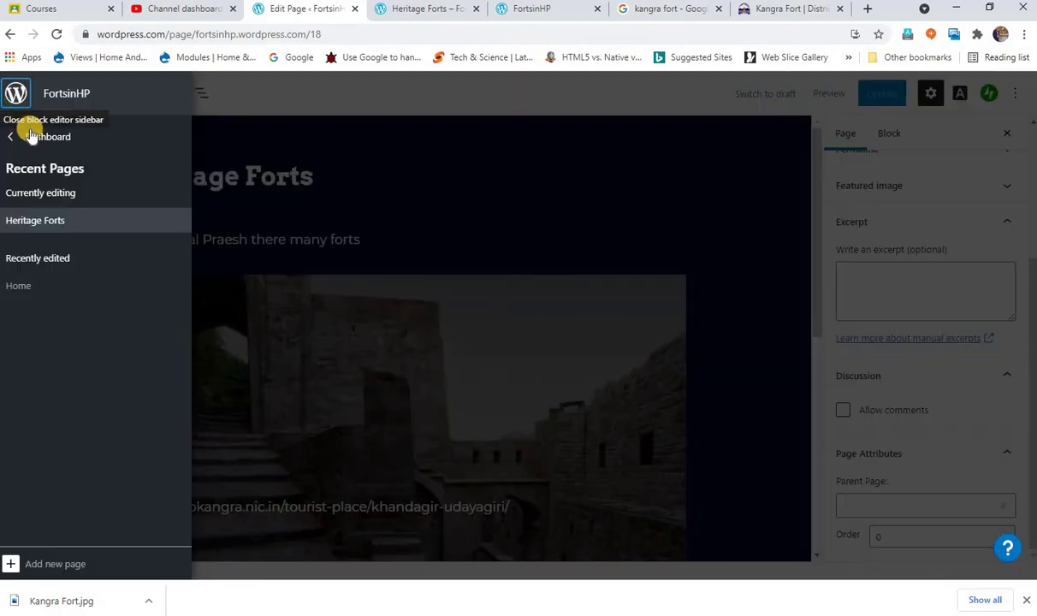
click(33, 137)
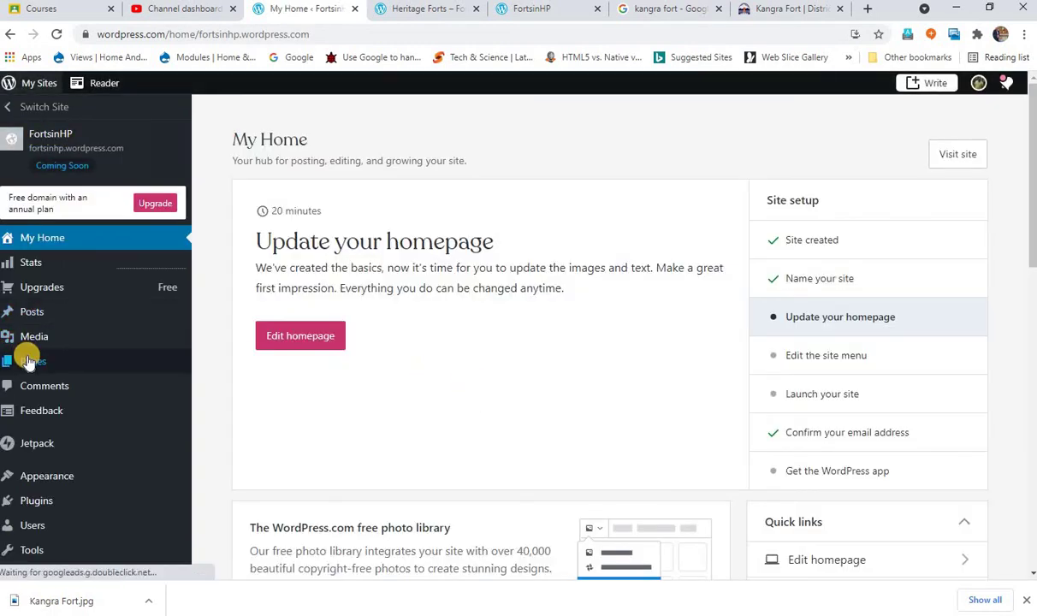
mouse_move(28, 362)
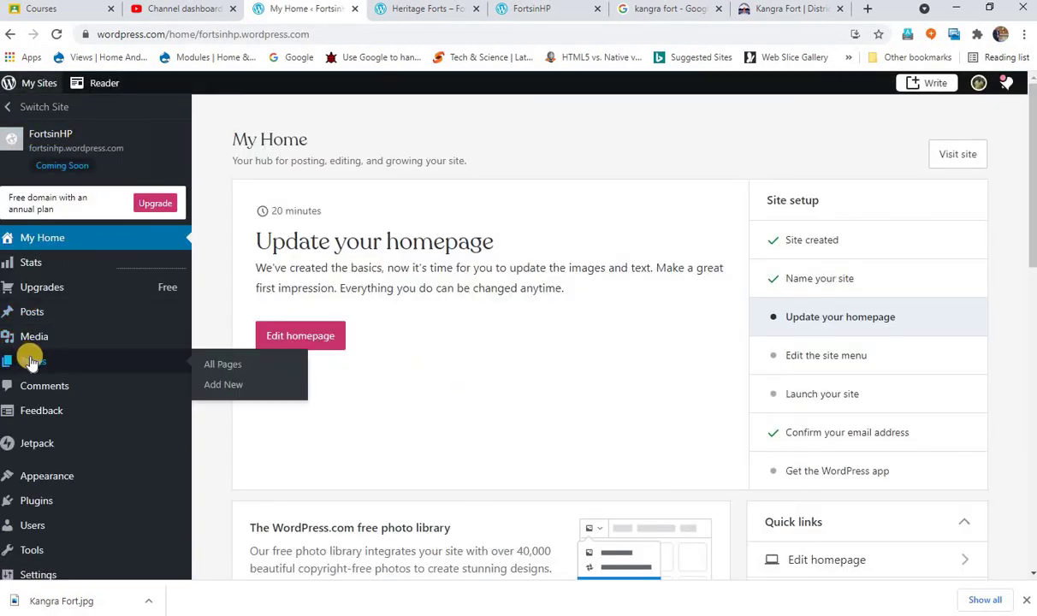
mouse_move(39, 313)
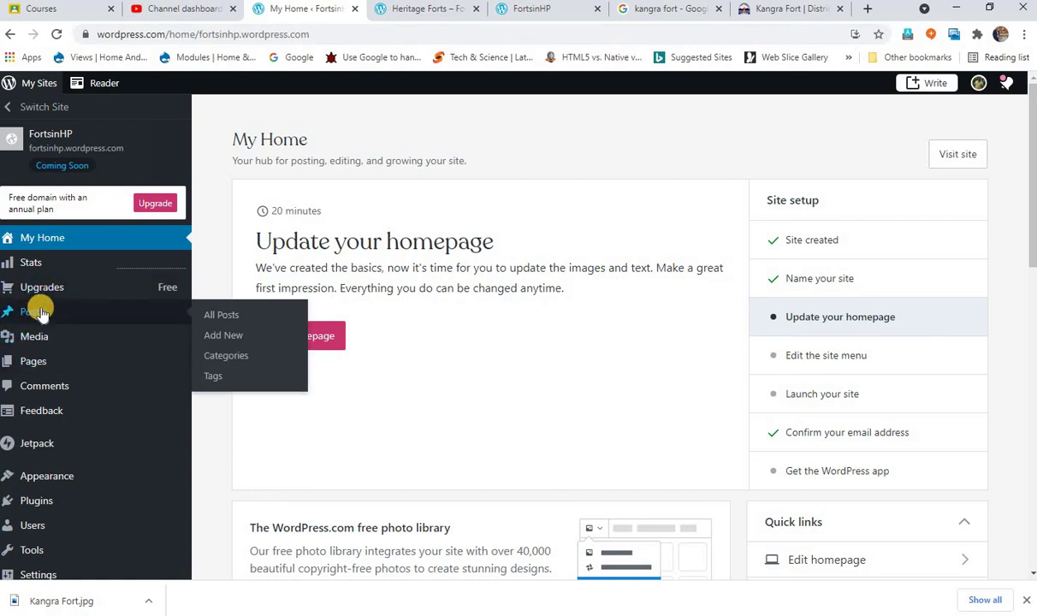